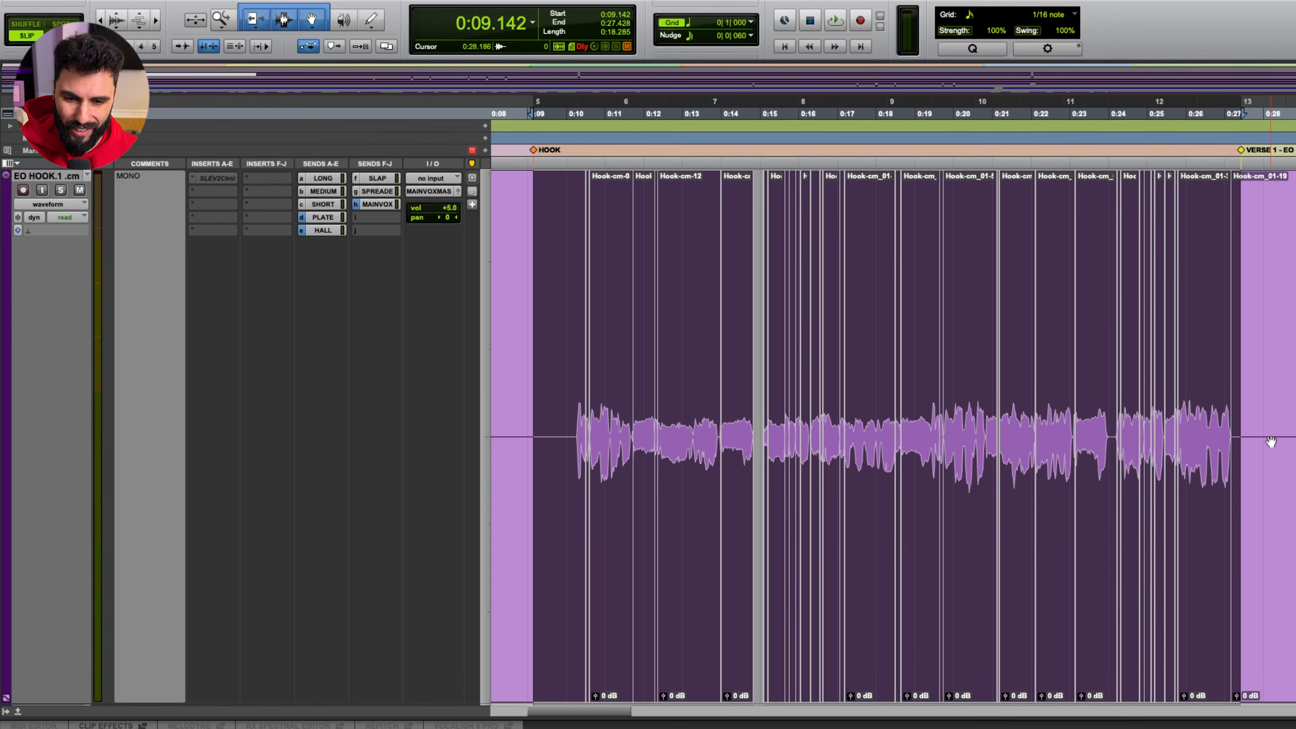
- Play back the selected hook section with the full mix and with the EO HOOK.1 vocal track soloed
key(space)
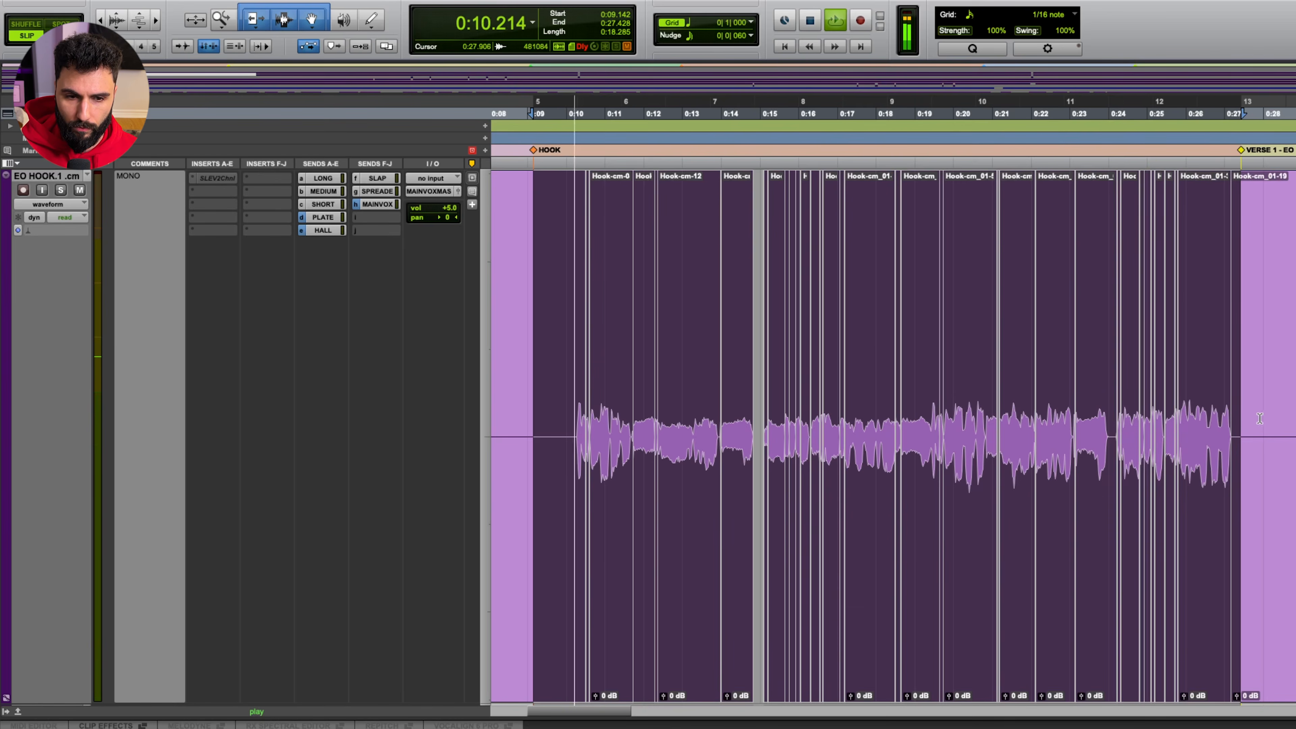
key(space)
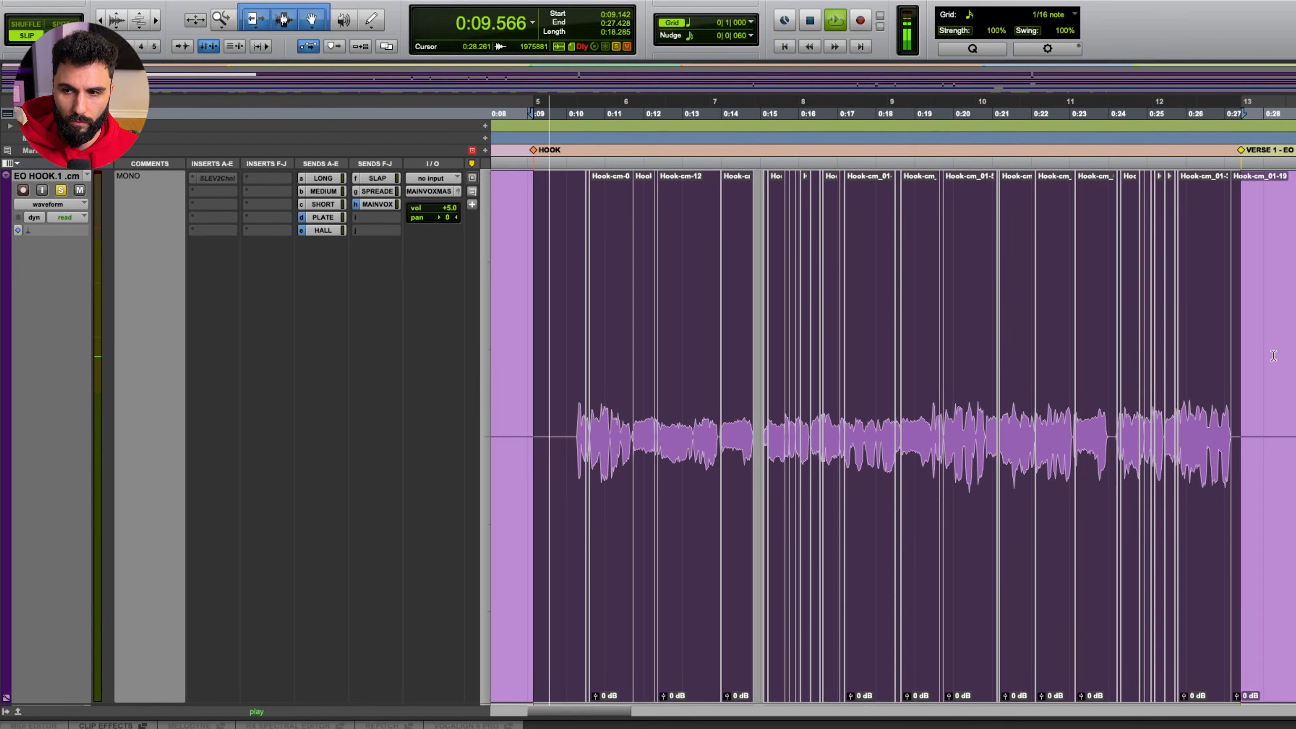
key(space)
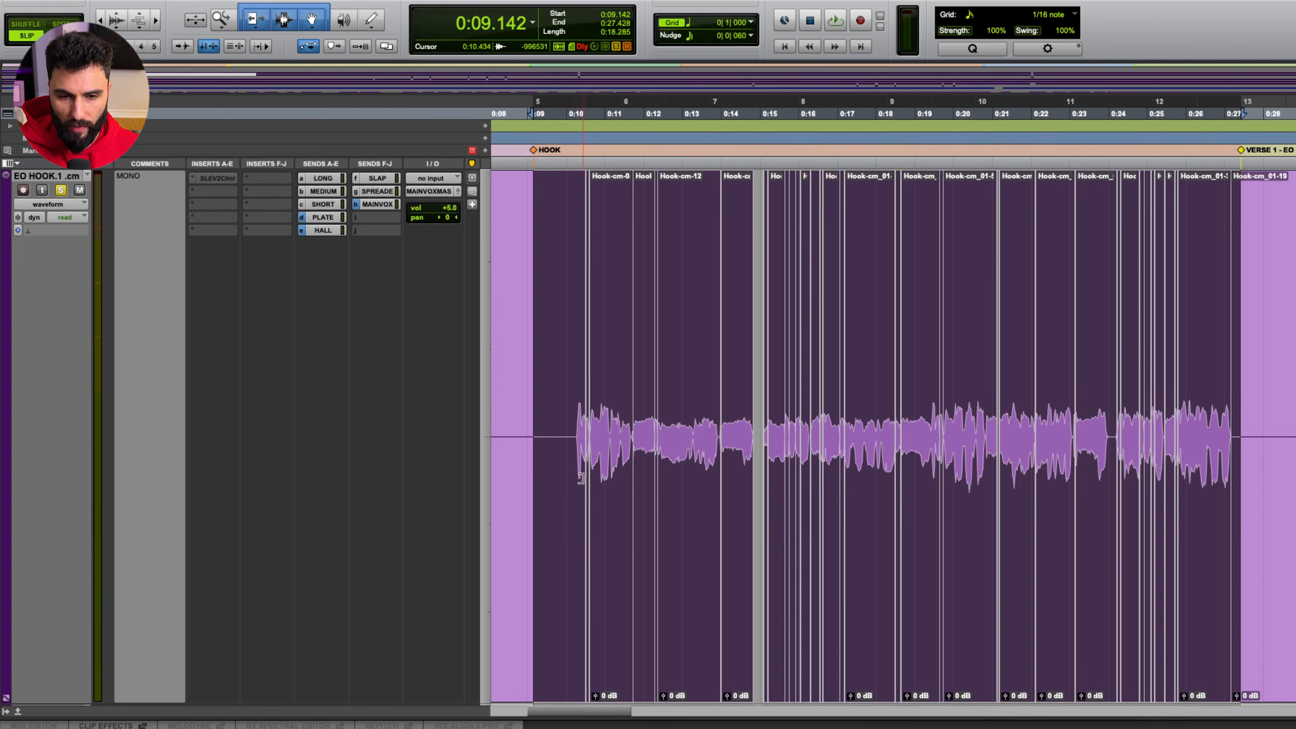
- Examine the EO HOOK.1 vocal waveform up close across the hook section
scroll(599, 483, up, 4)
scroll(1078, 440, right, 10)
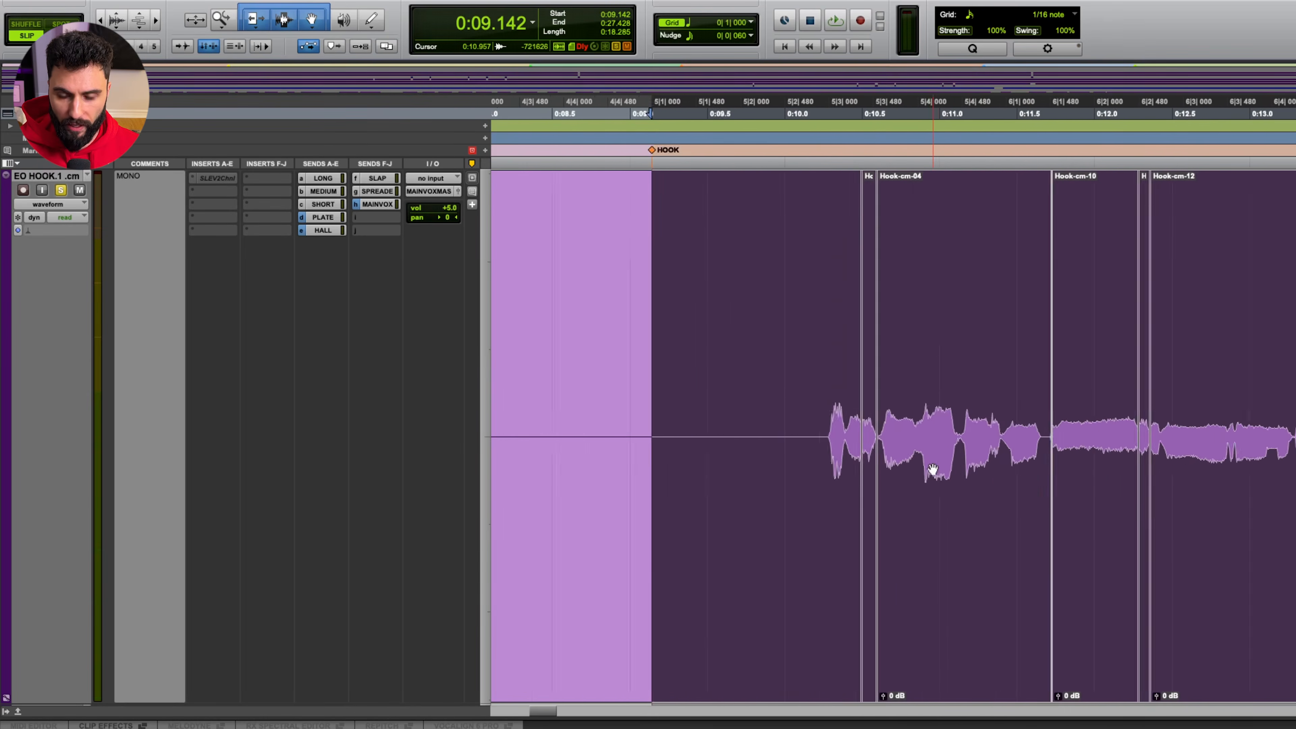
scroll(847, 464, right, 16)
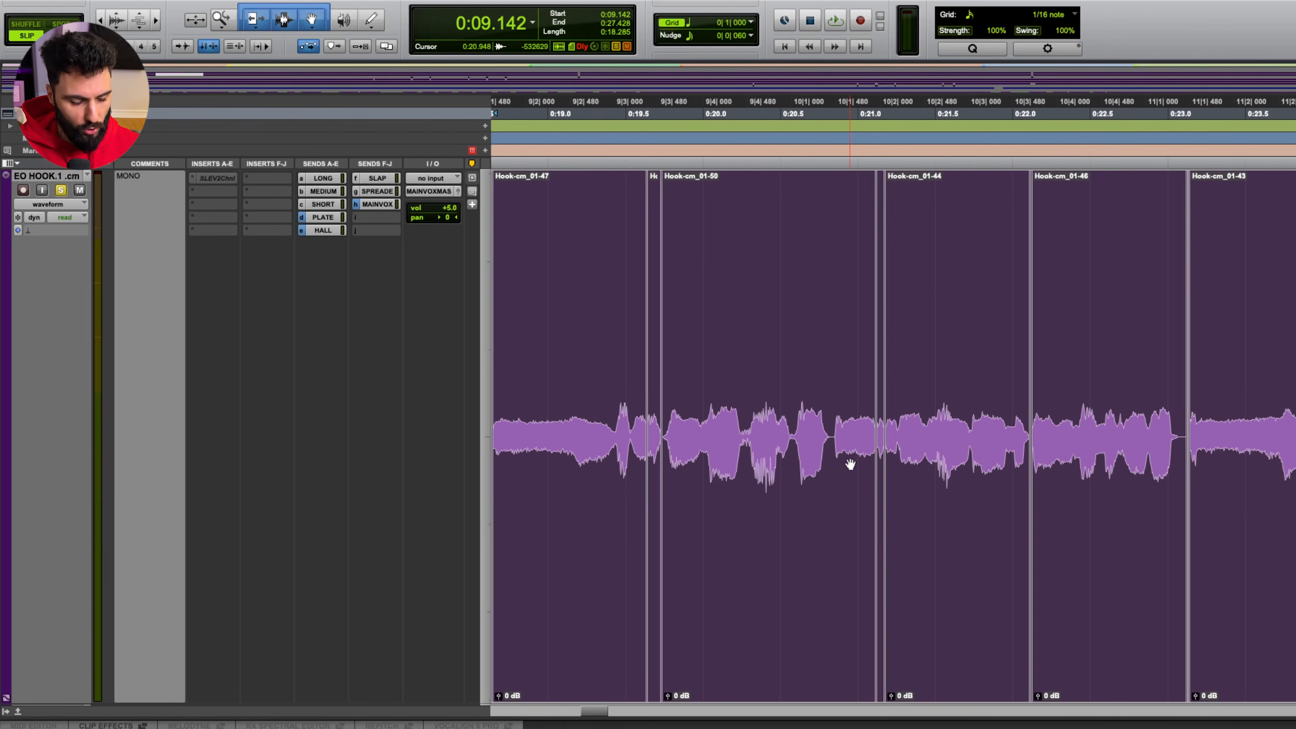
scroll(851, 464, down, 4)
scroll(853, 465, left, 4)
scroll(853, 464, right, 3)
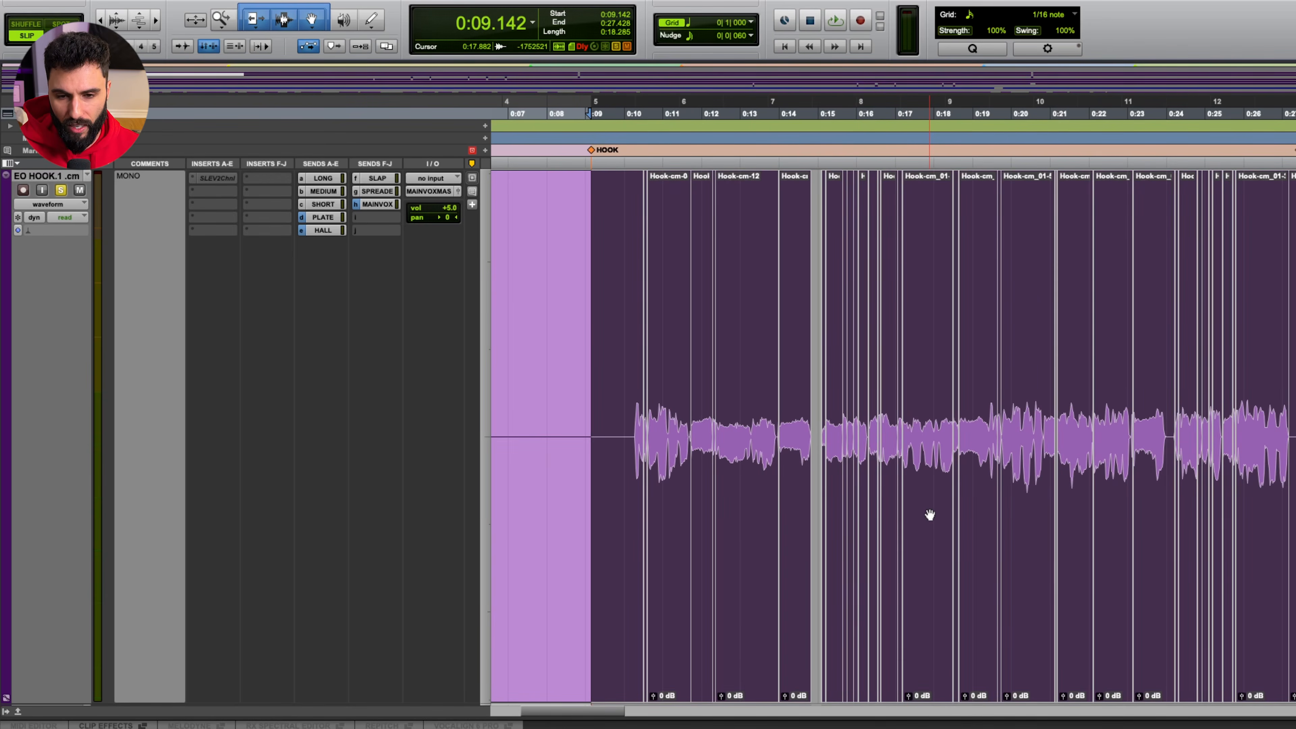
- Activate and open the SSL EV2 Channel insert on the hook vocal, toggling its Analog mode off and back on
click(214, 179)
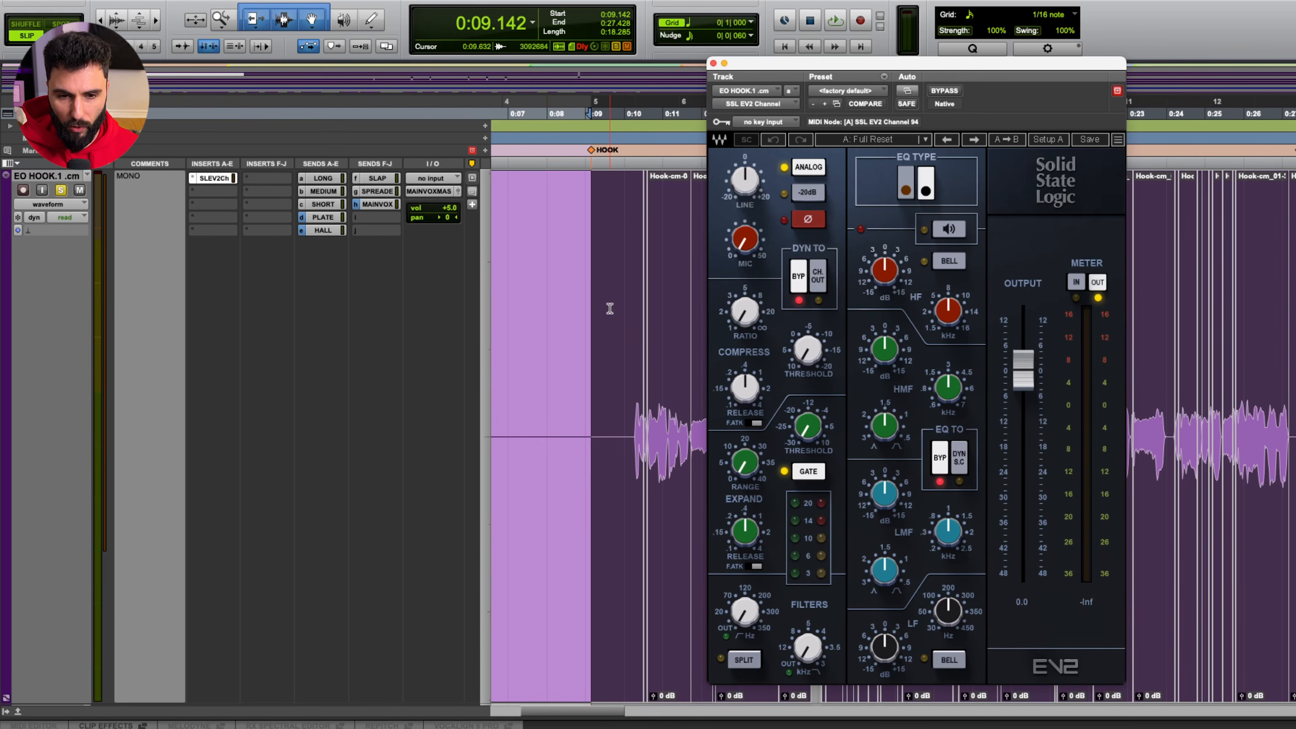
scroll(617, 312, right, 4)
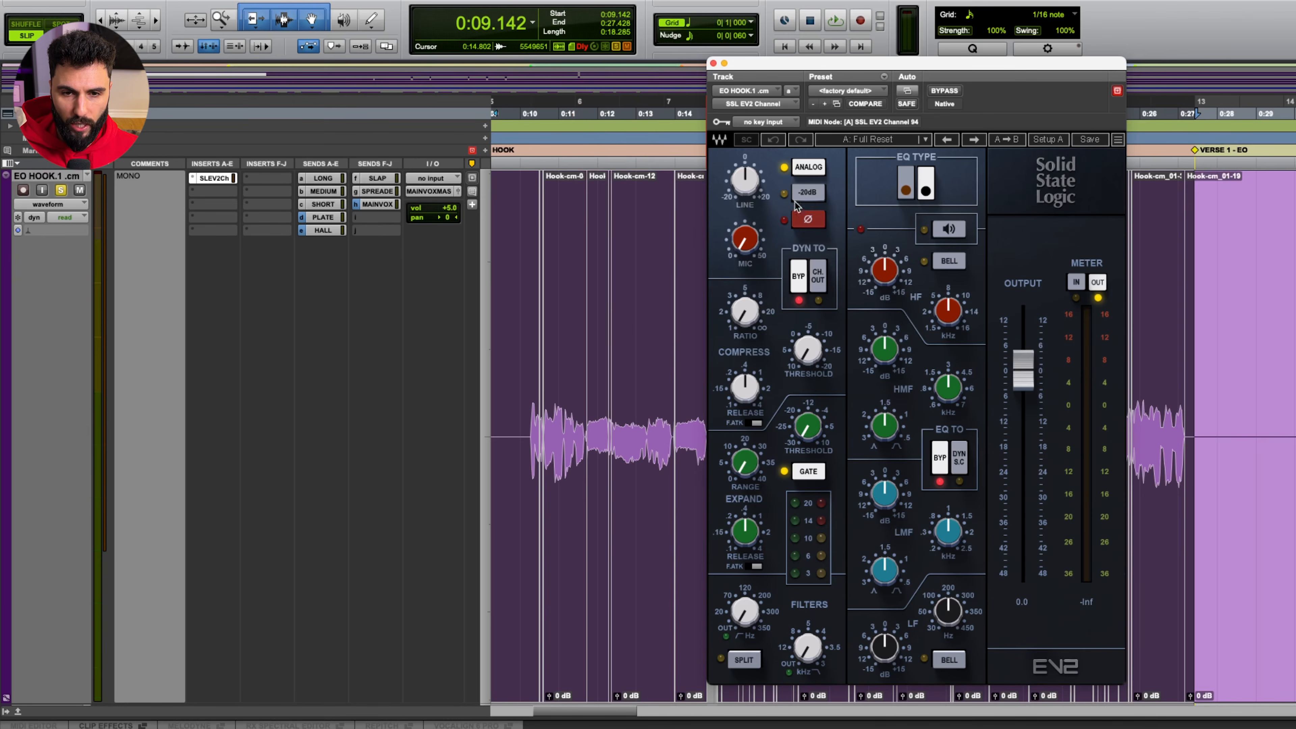
click(747, 243)
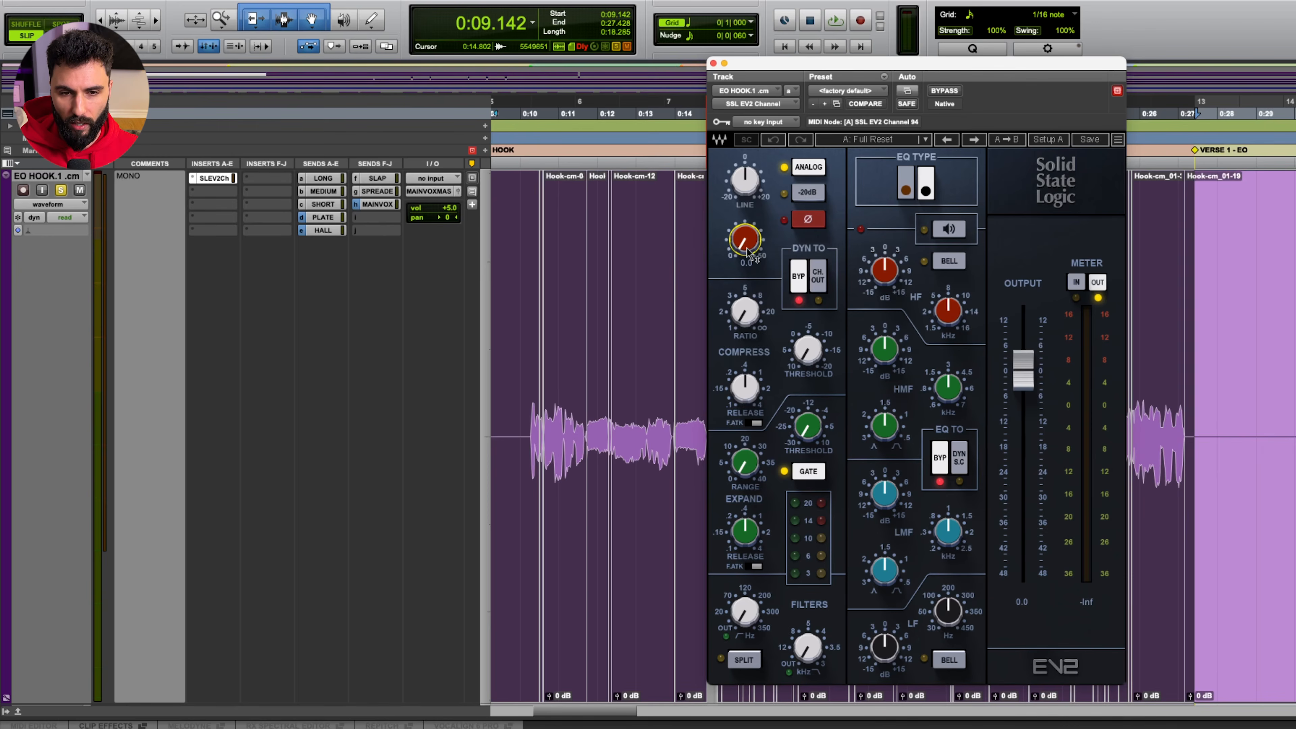
click(806, 168)
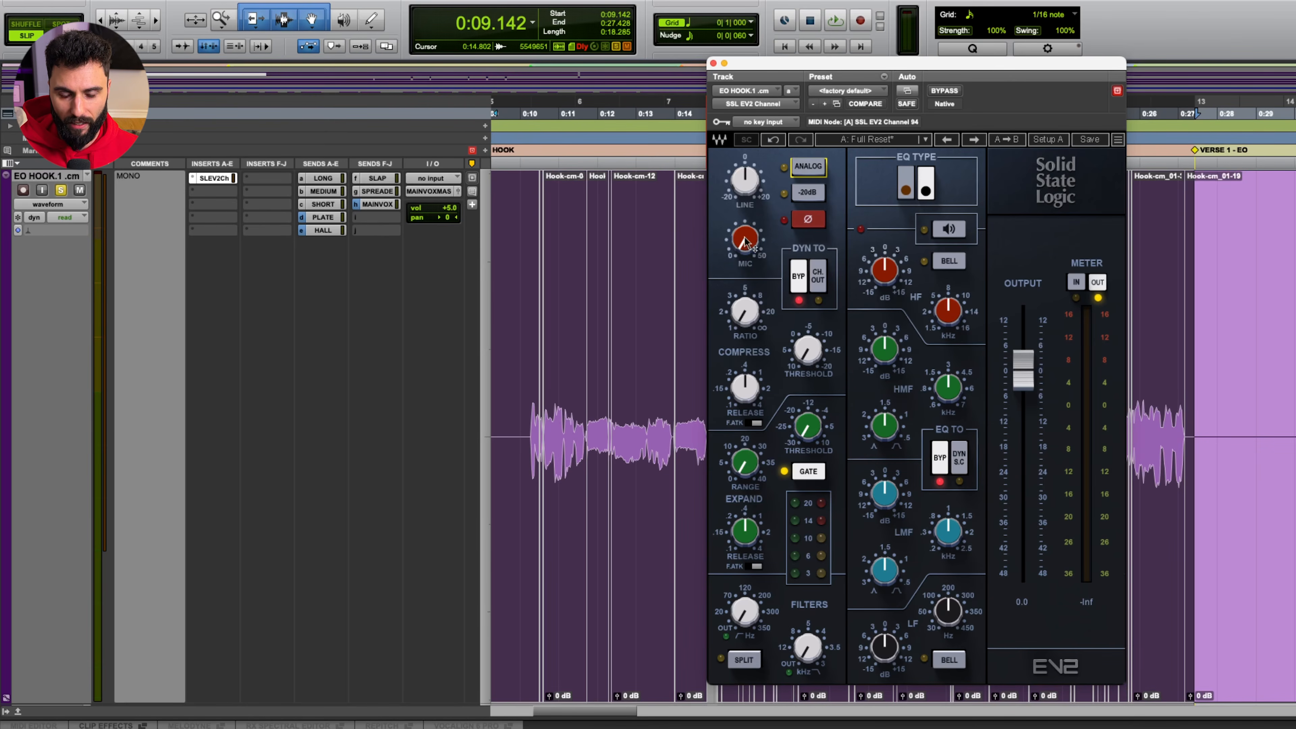
click(807, 170)
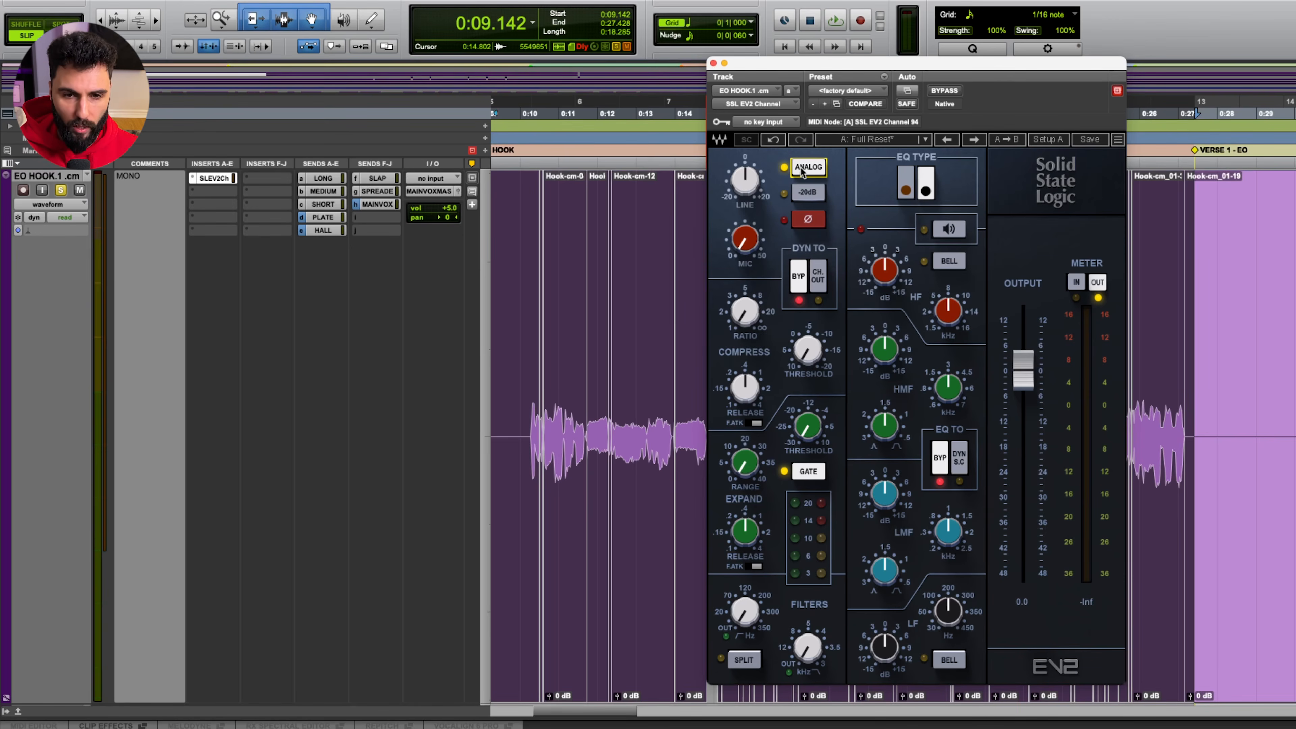
- Raise the Mic preamp gain of the SSL EV2 channel strip to past 4.8 for analog drive on the vocal
mouse_move(755, 251)
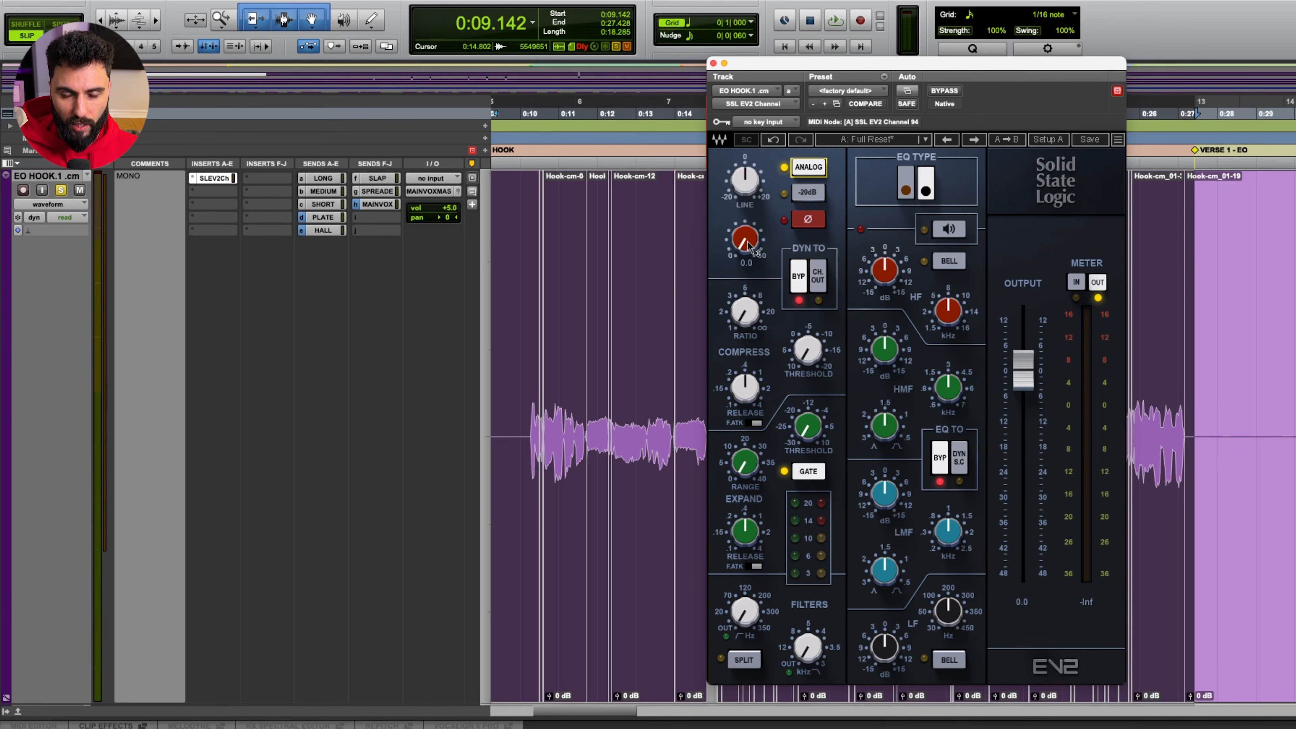
drag(747, 249, 748, 219)
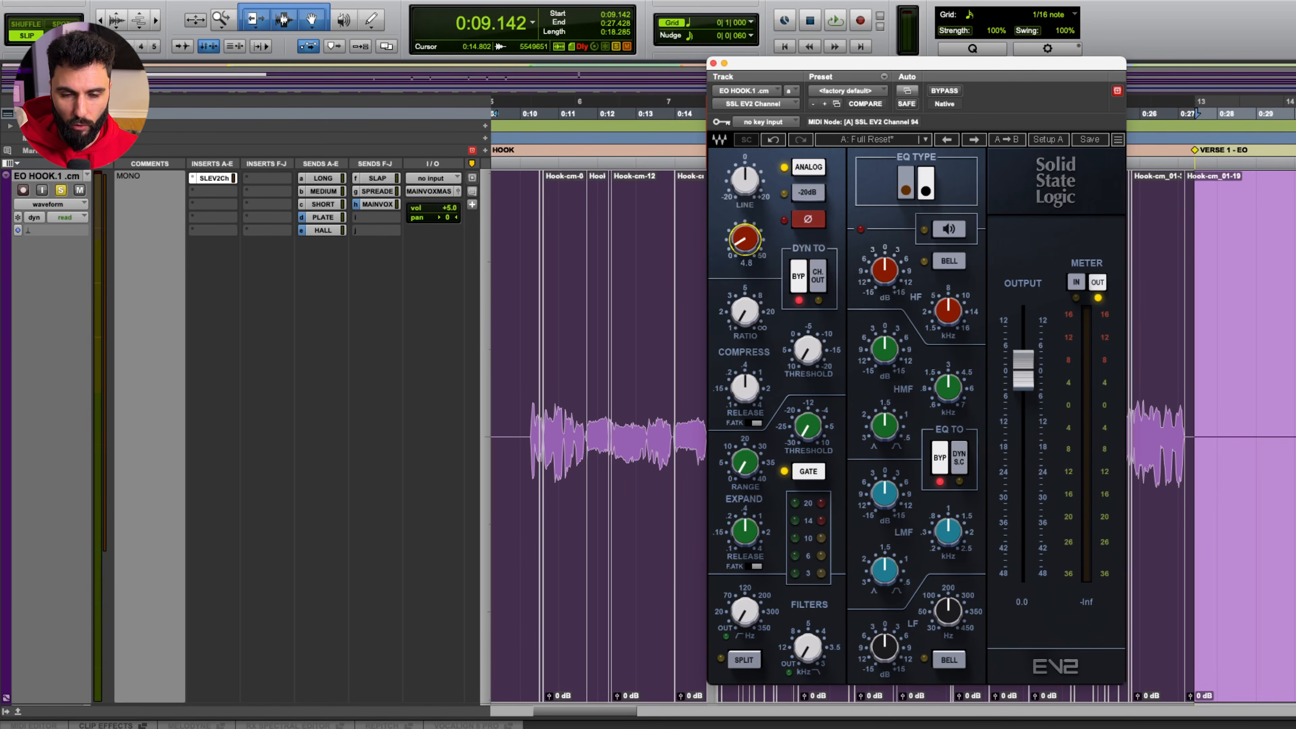
mouse_move(747, 223)
mouse_down()
mouse_move(748, 187)
mouse_move(748, 219)
mouse_up()
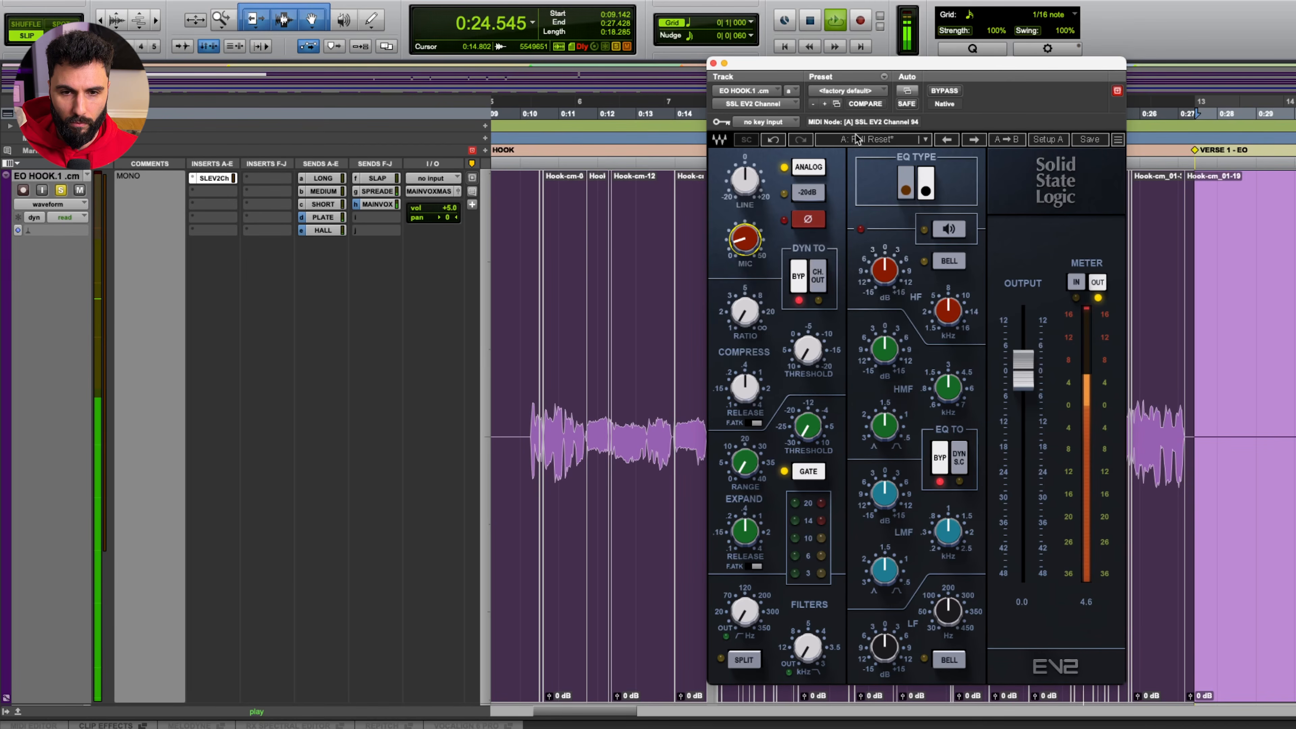
- Compare the playing hook vocal with and without the channel strip by toggling the plug-in's bypass, leaving it active
click(944, 91)
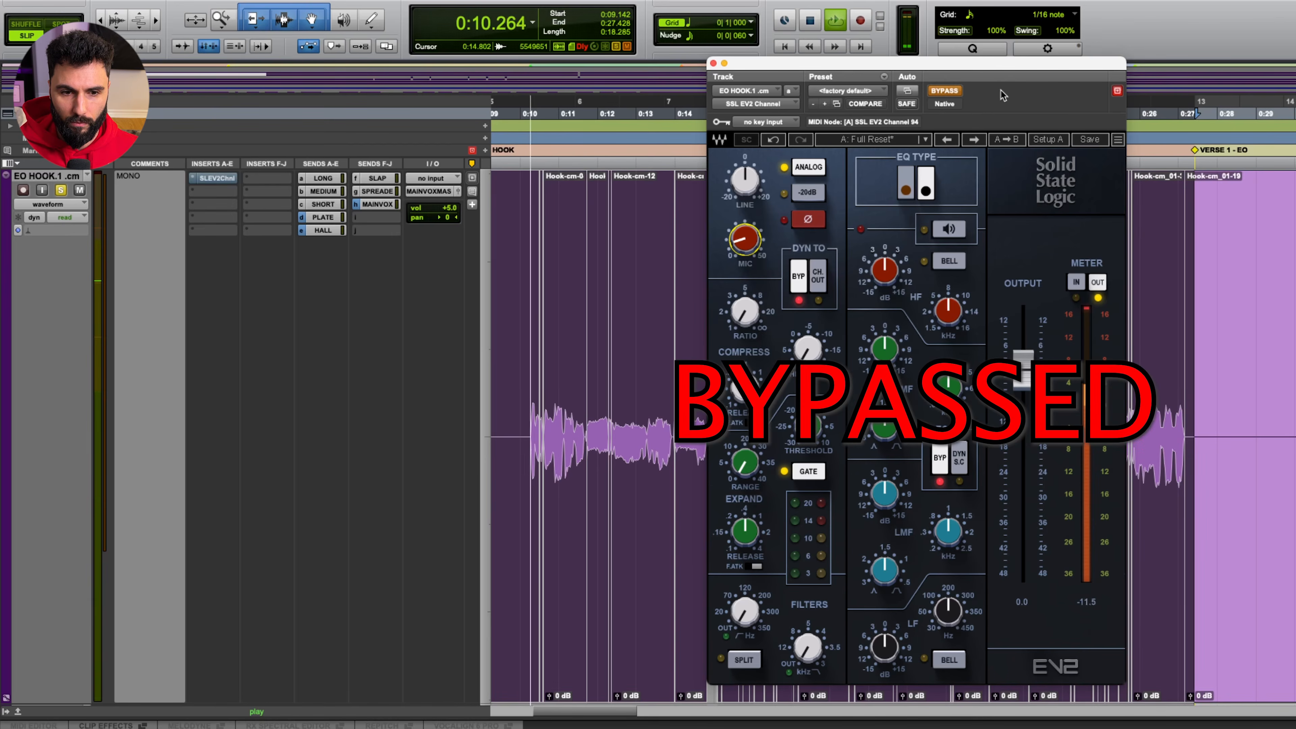
click(951, 91)
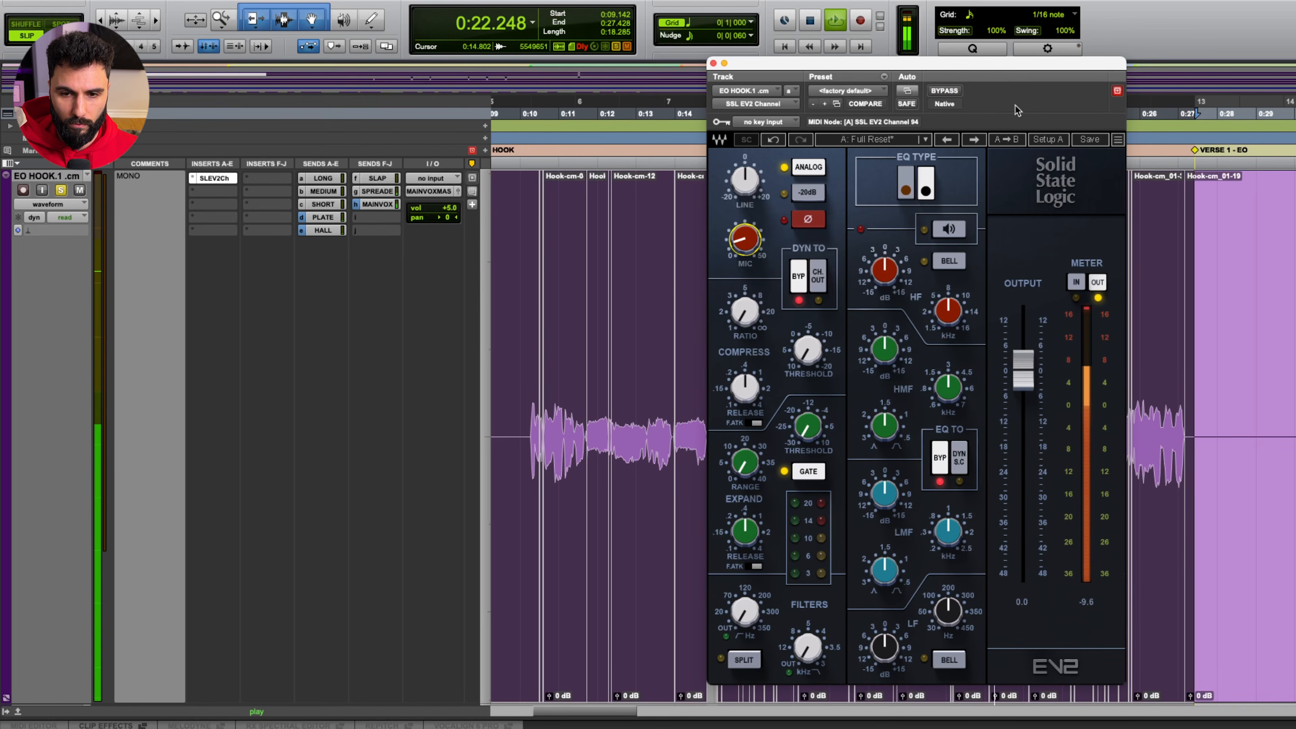
click(947, 93)
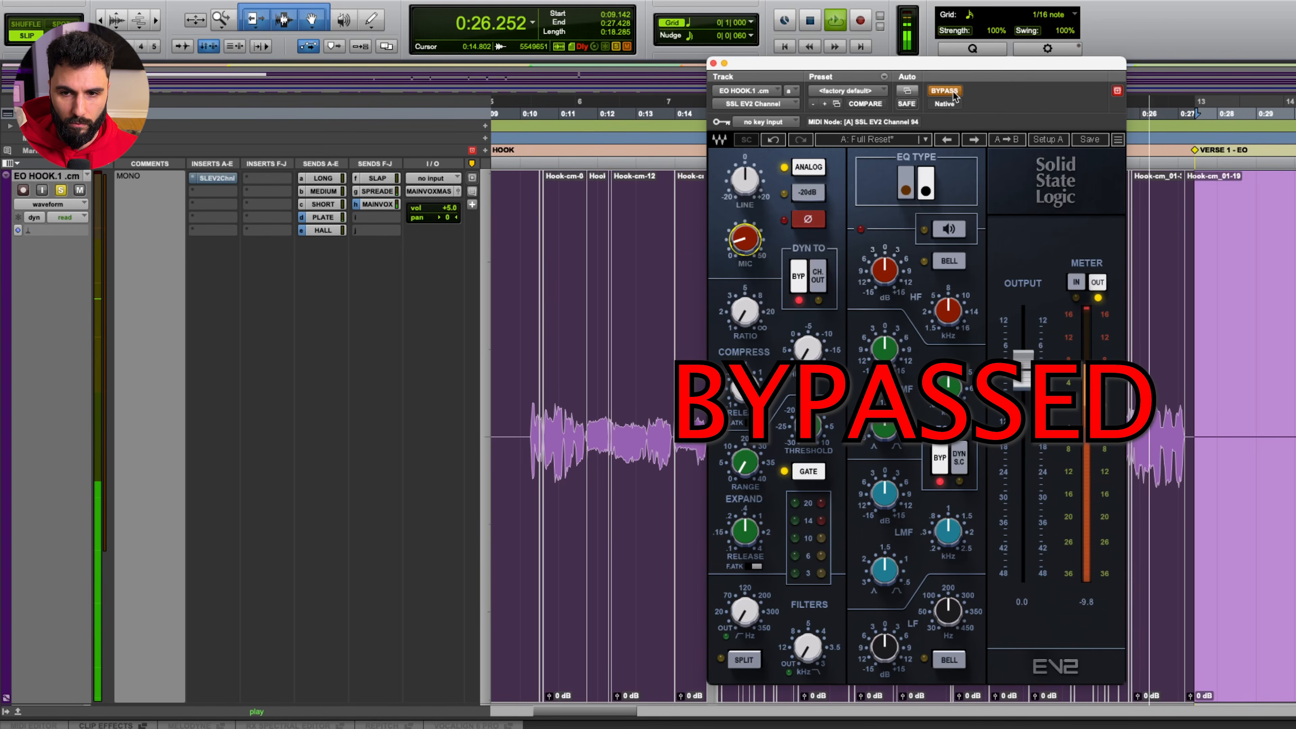
click(945, 92)
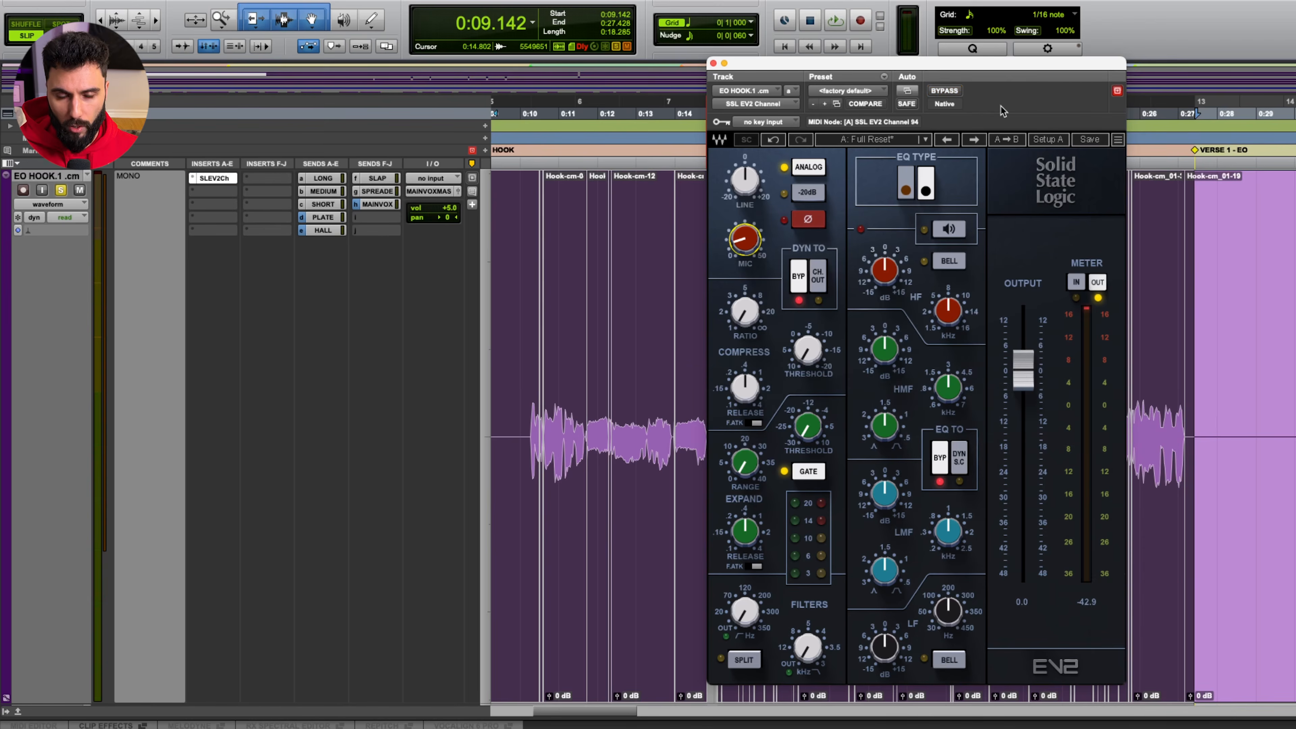
mouse_move(748, 250)
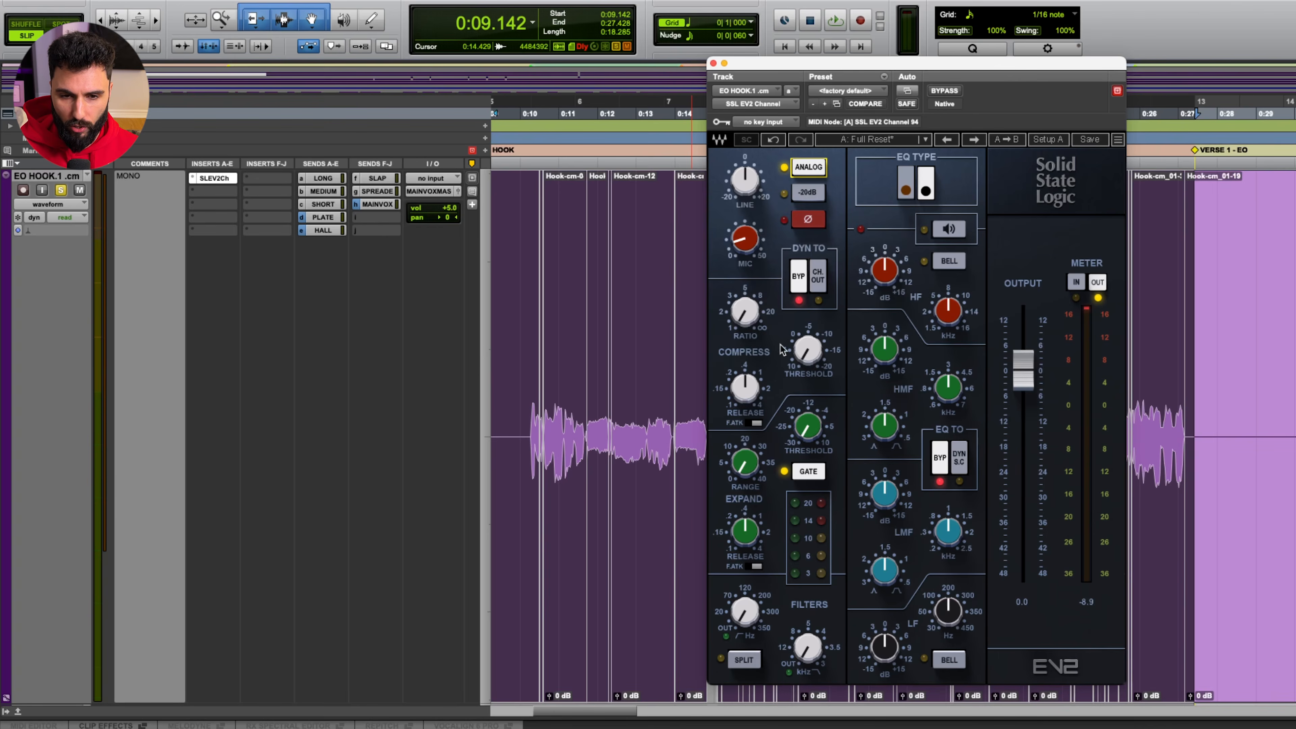
- Enable Split in the Filters section and dial in the high-pass filter a little below 97.6 Hz, keeping the low-pass filter out
click(740, 661)
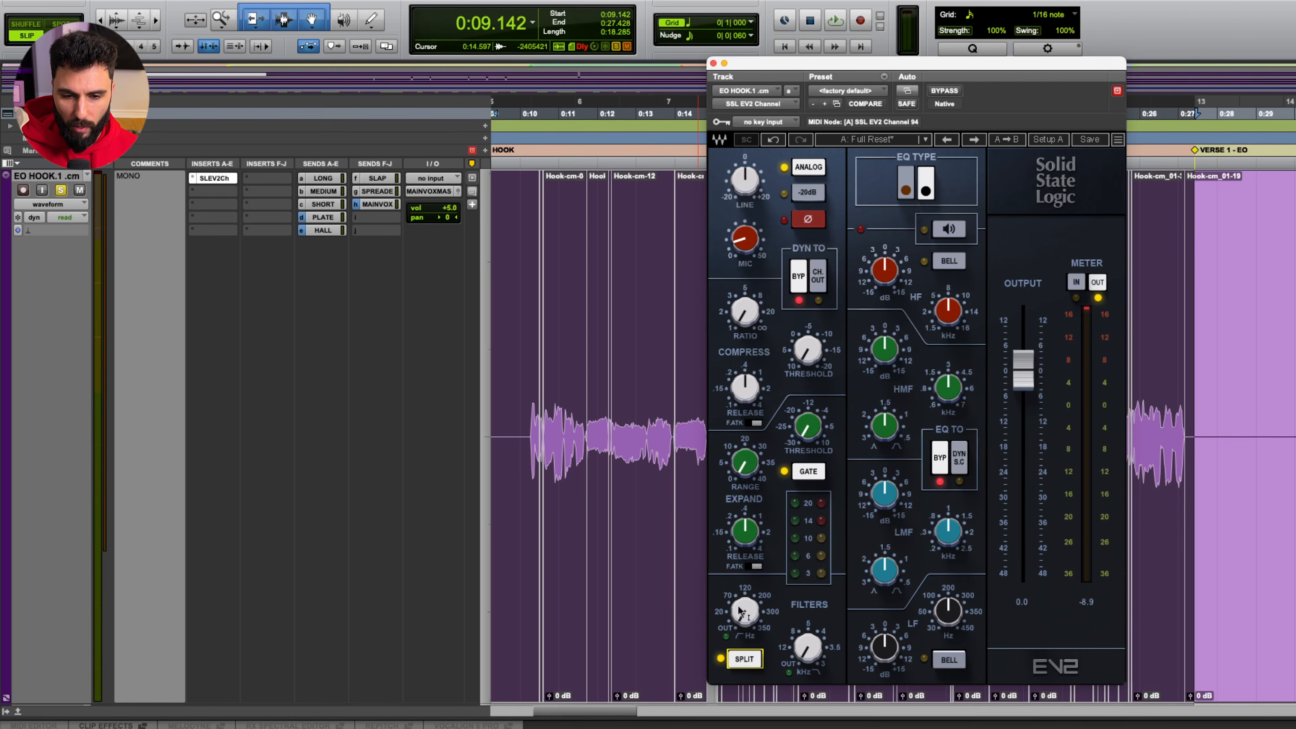
drag(741, 612, 741, 638)
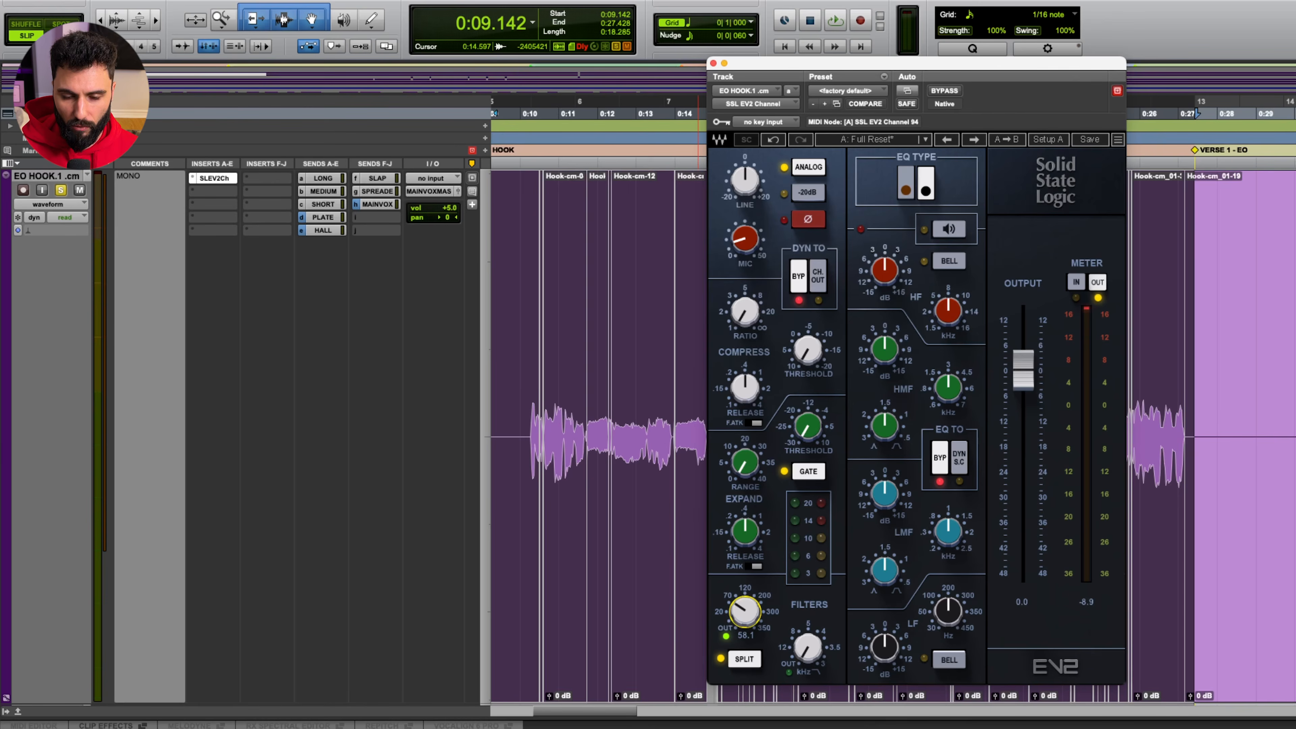
drag(745, 611, 745, 604)
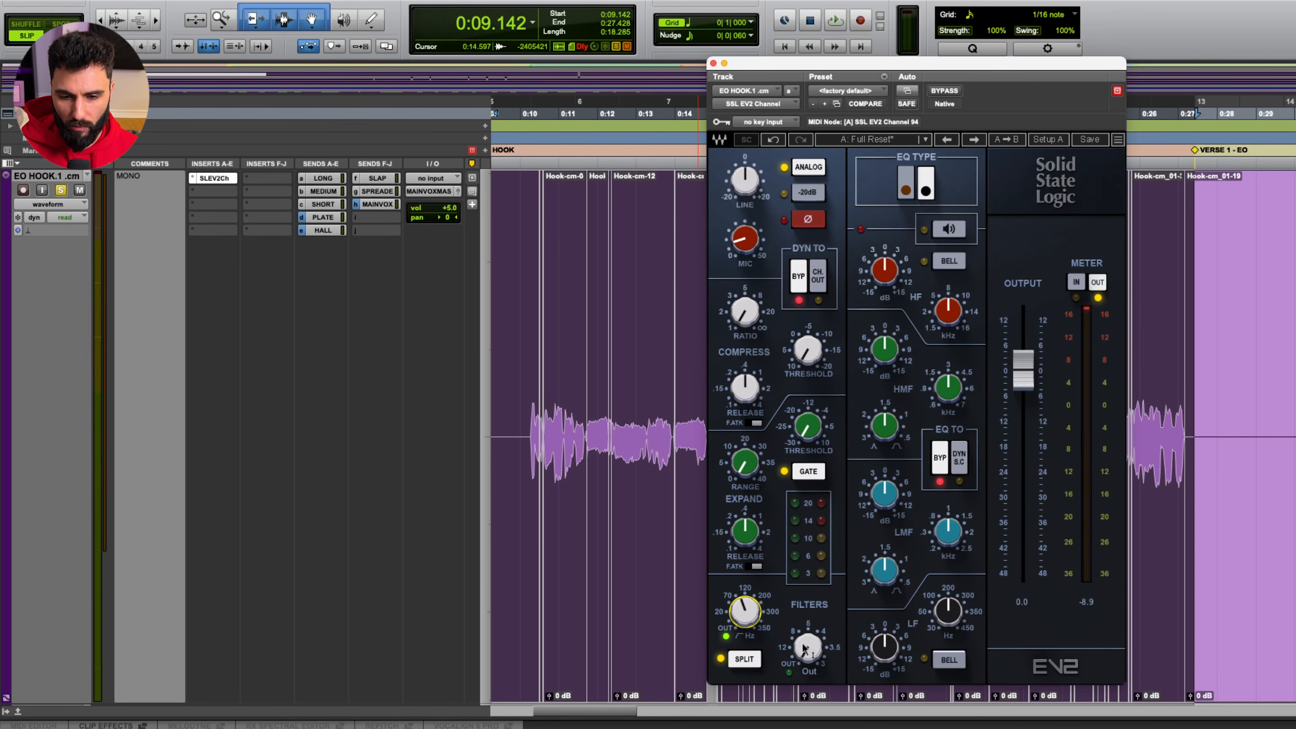
drag(810, 649, 799, 659)
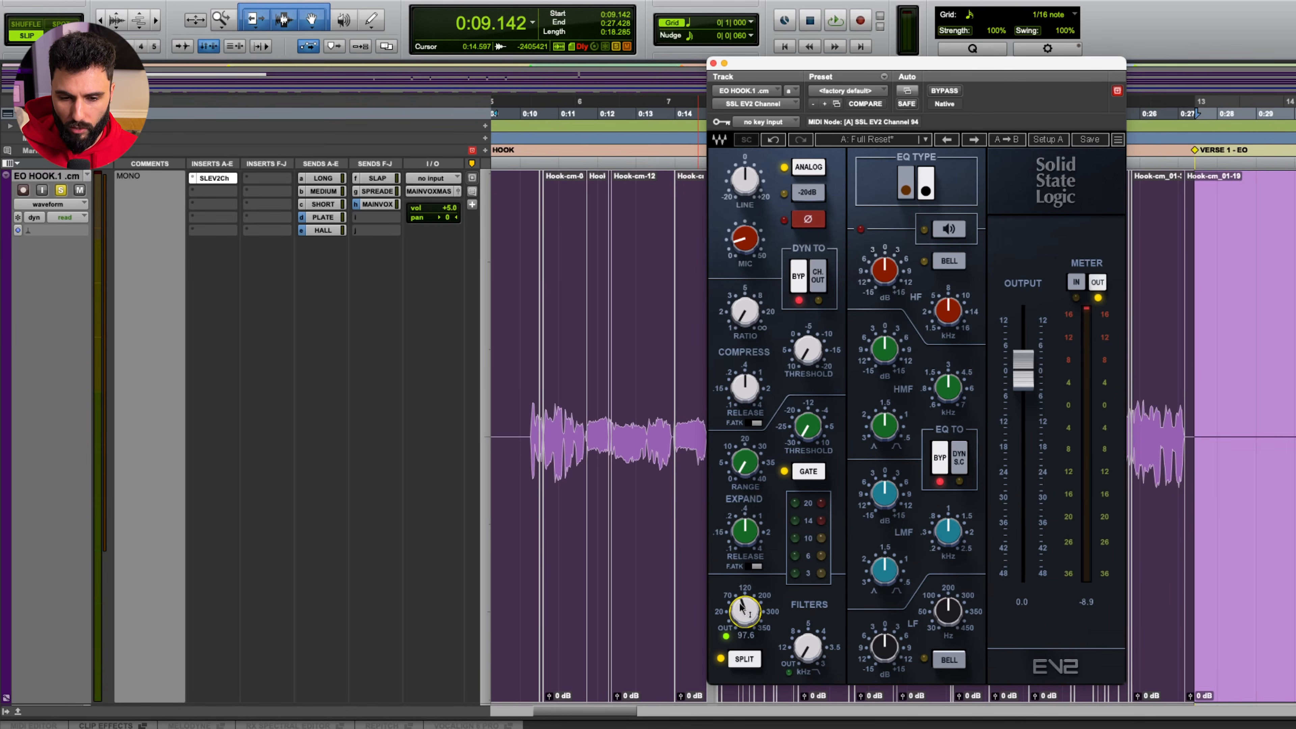
mouse_move(746, 618)
mouse_down()
mouse_move(746, 592)
mouse_move(746, 643)
mouse_move(746, 629)
mouse_up()
- Play back the soloed hook vocal to hear the high-pass filter setting
key(space)
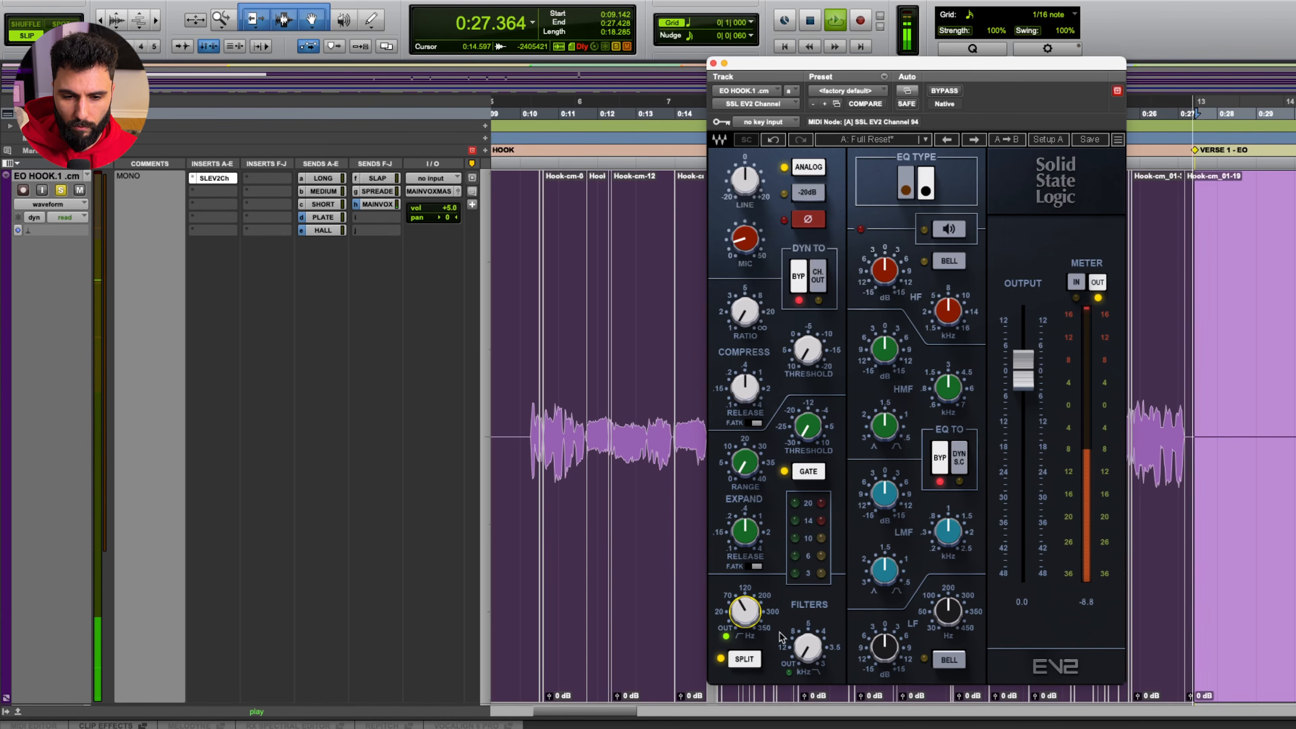
key(space)
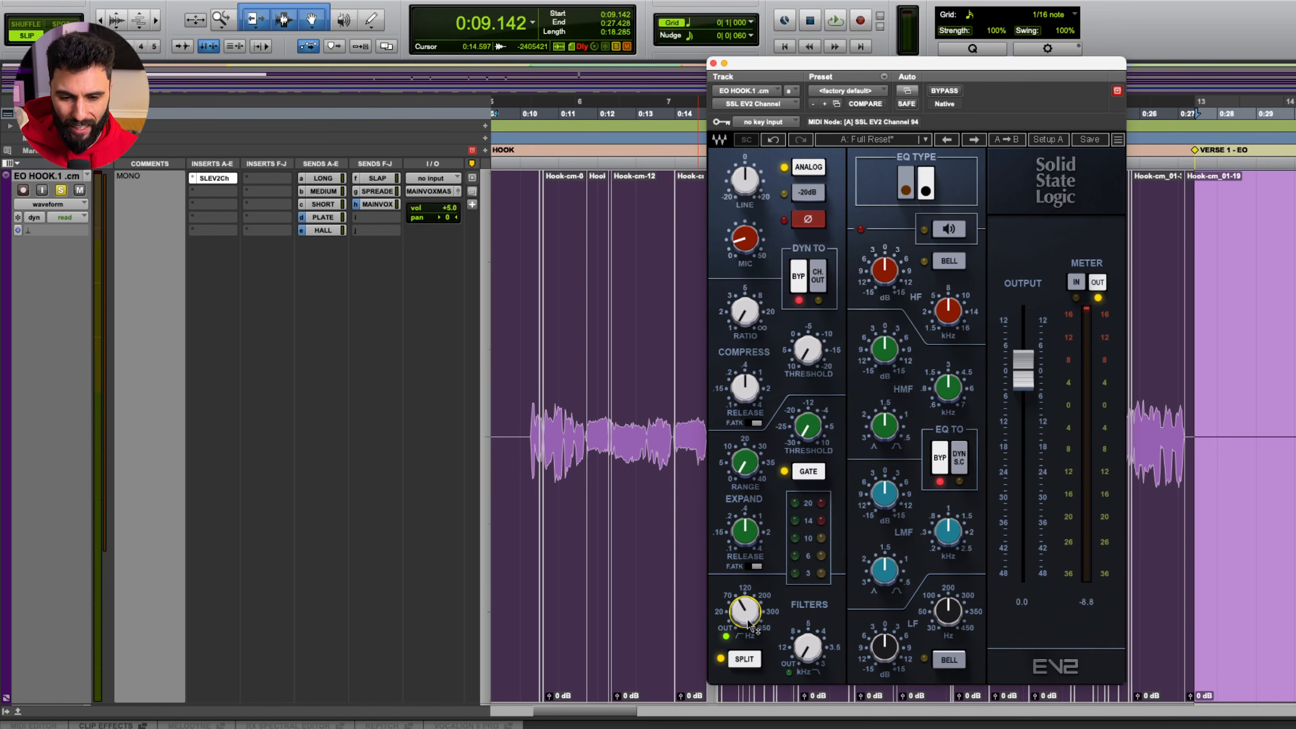
mouse_move(748, 627)
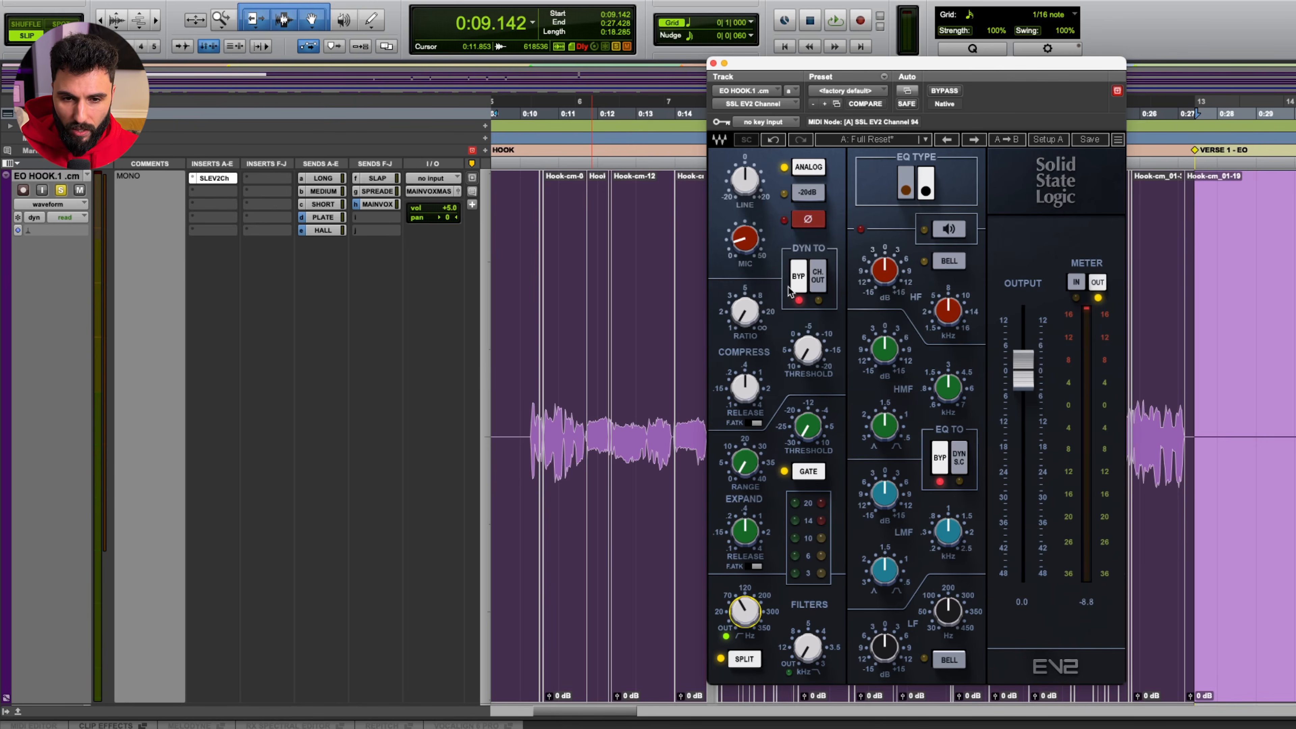
- Take the dynamics section out of bypass, toggle its Ch Out routing on and off, and close the plug-in window
click(799, 282)
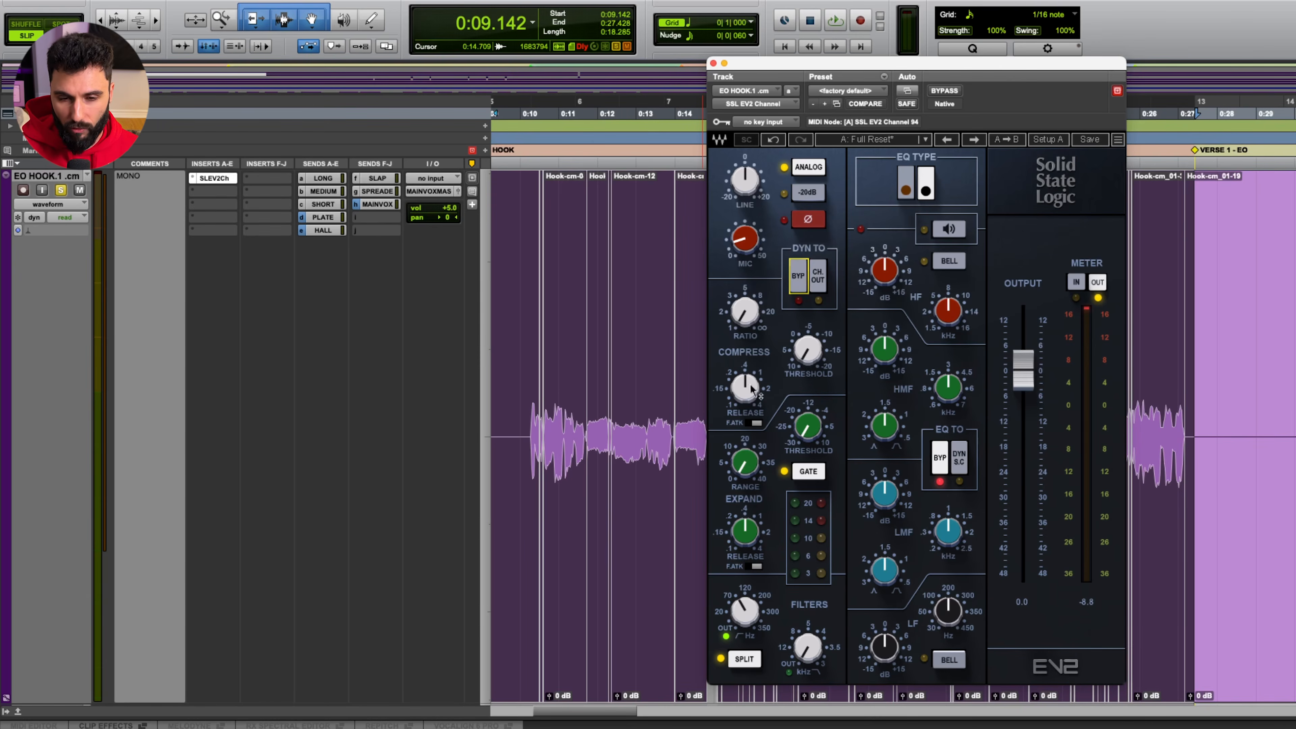
click(822, 284)
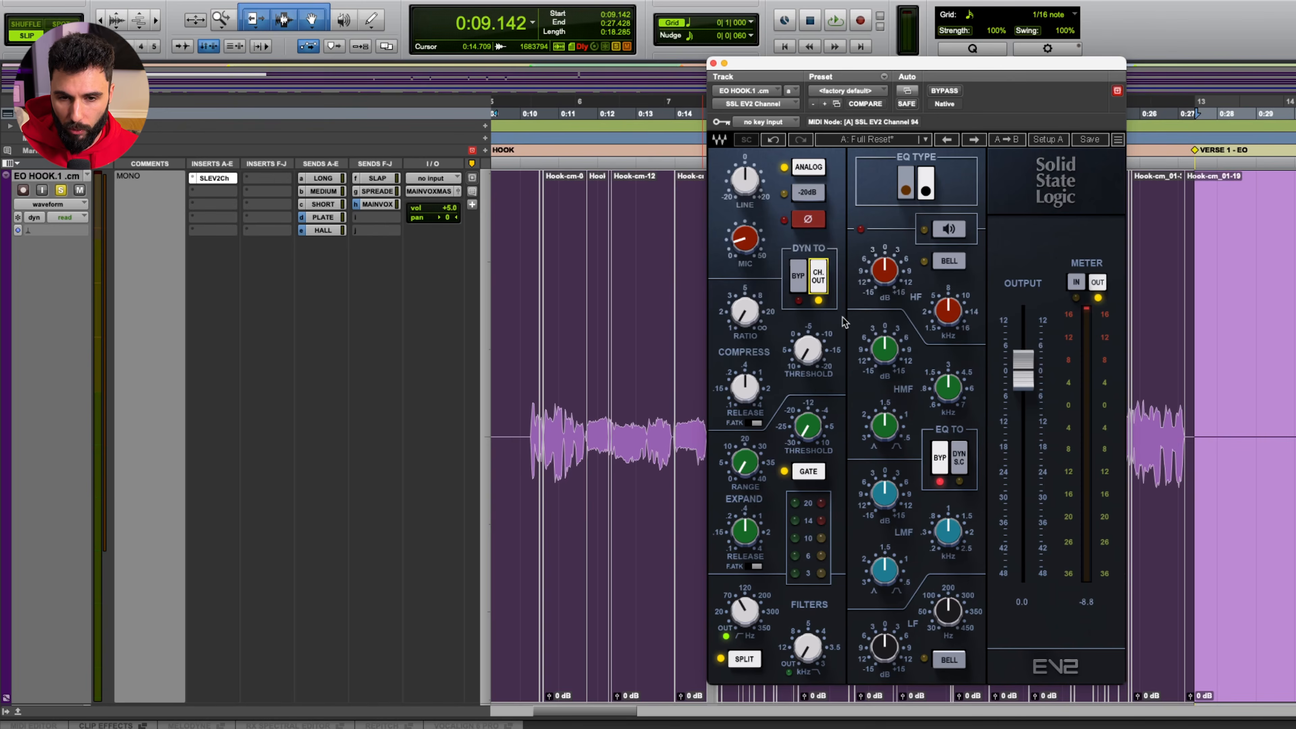
click(818, 278)
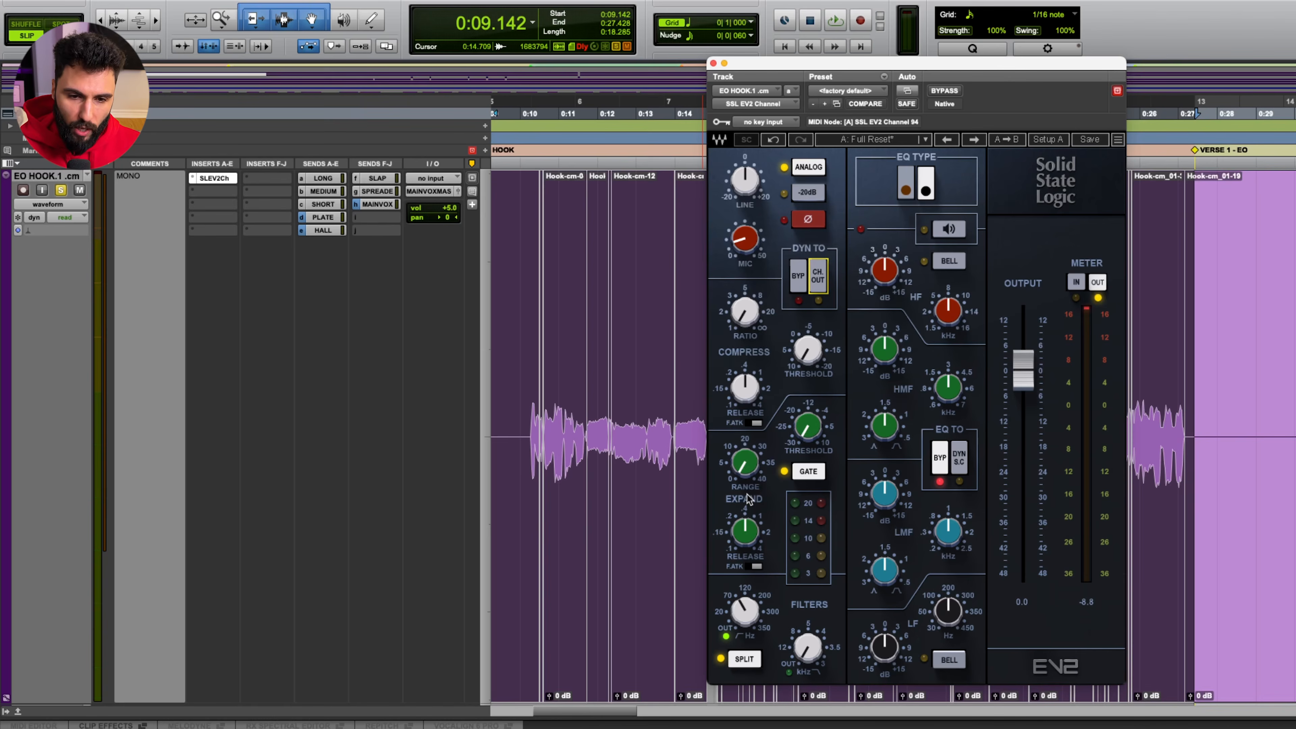
click(714, 62)
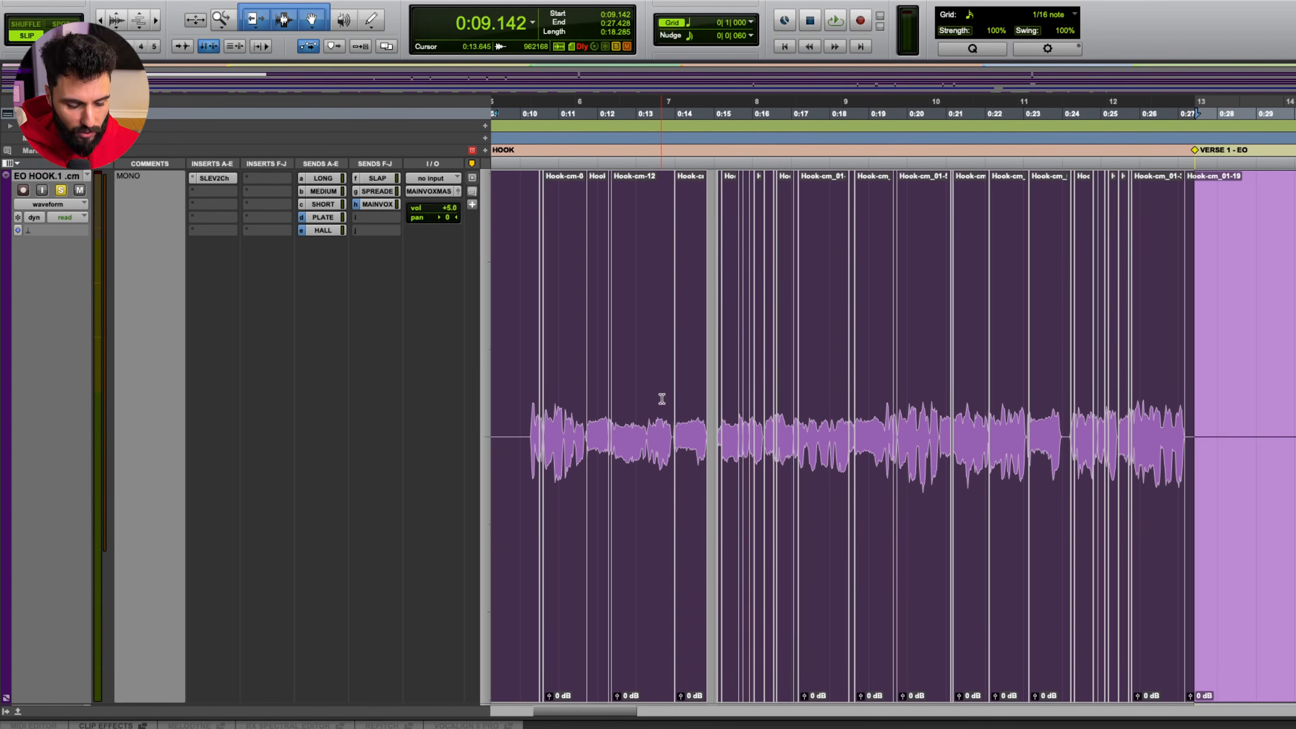
- Select the silent gap after the Hook-cm_01-43 phrase, from about 0:23.958 to 0:24.238, on the hook vocal track
key(t)
scroll(673, 428, left, 4)
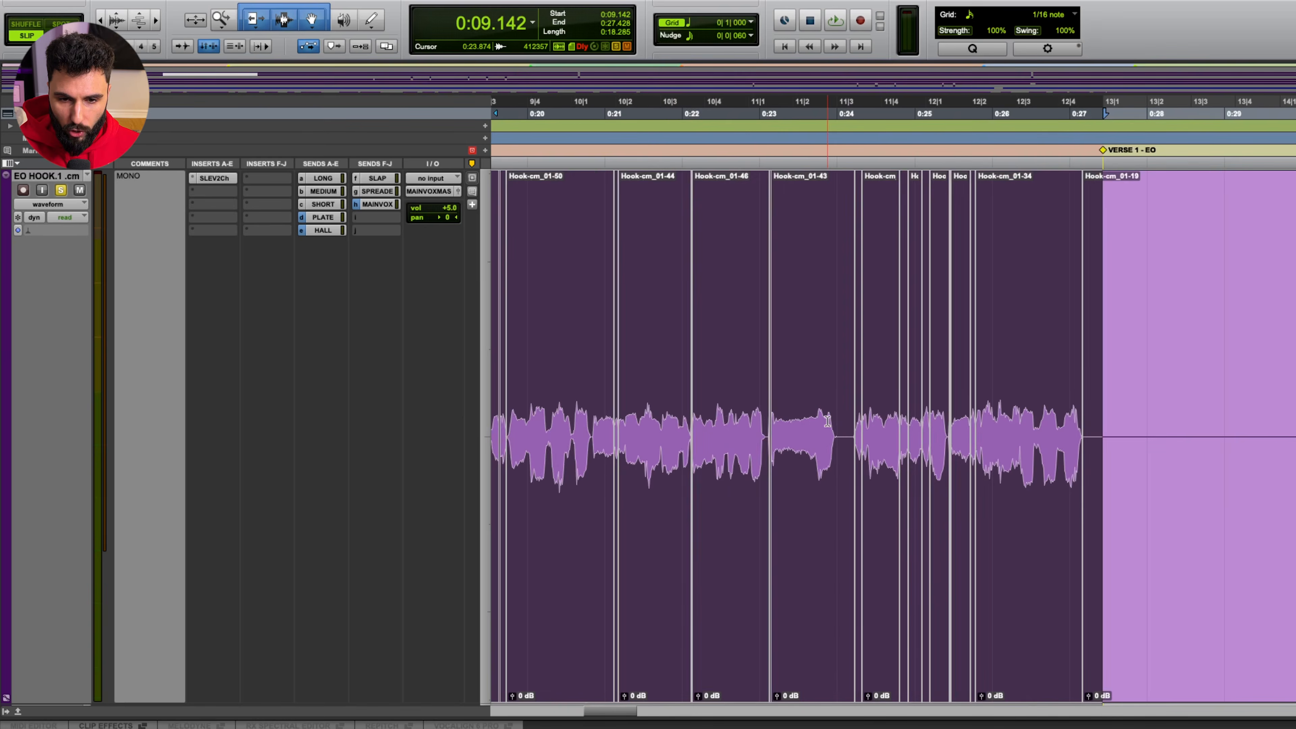
drag(836, 423, 857, 423)
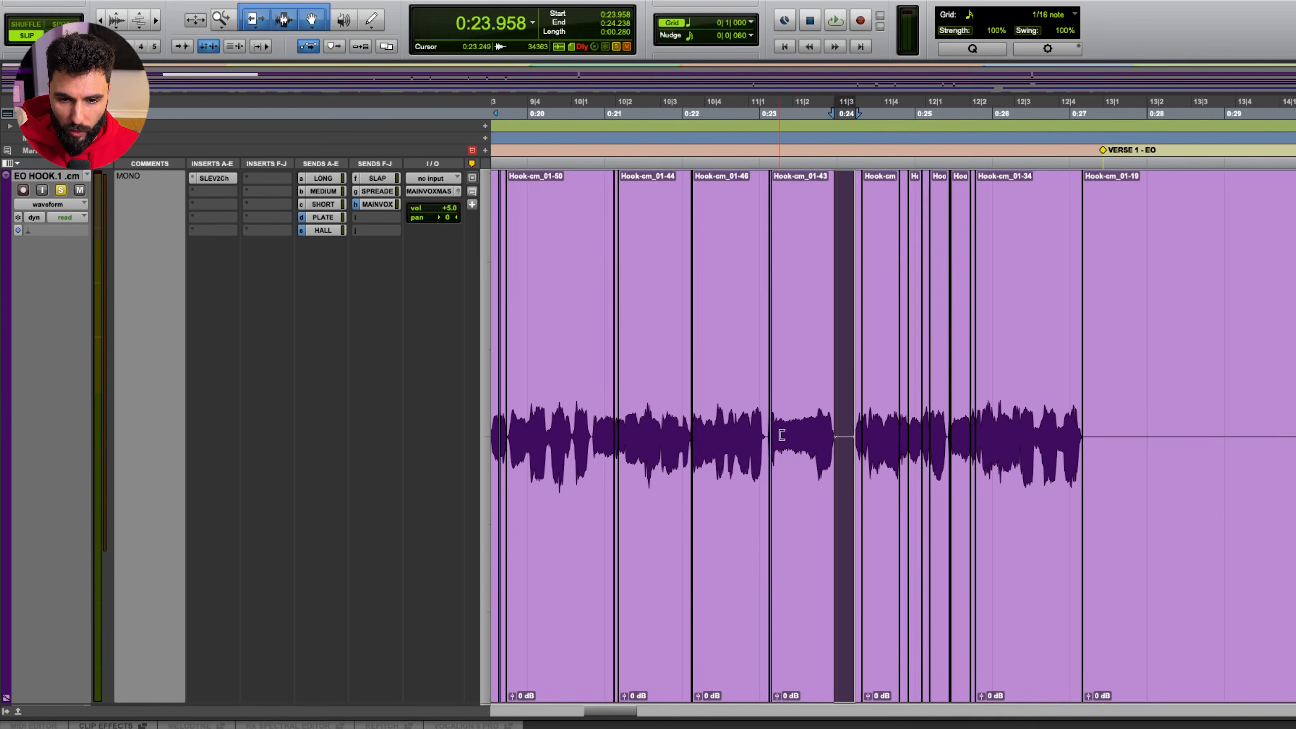
scroll(782, 435, left, 2)
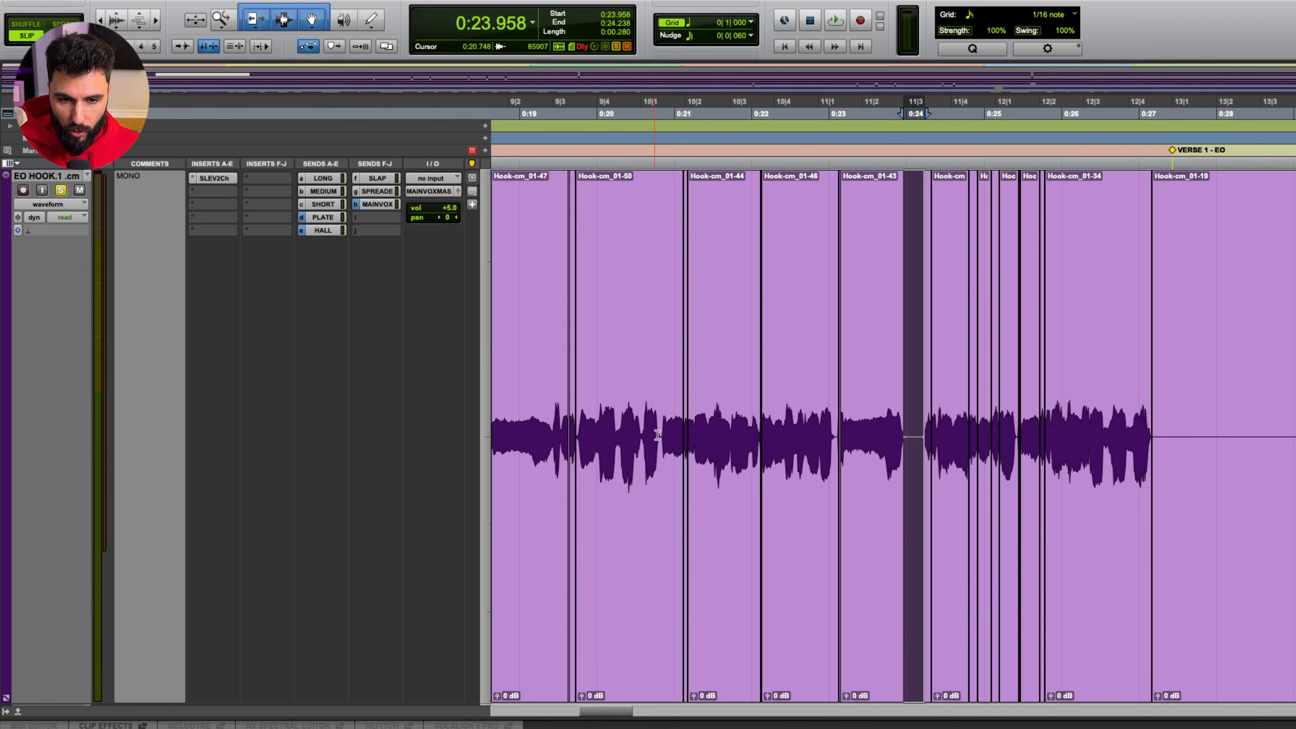
key(r)
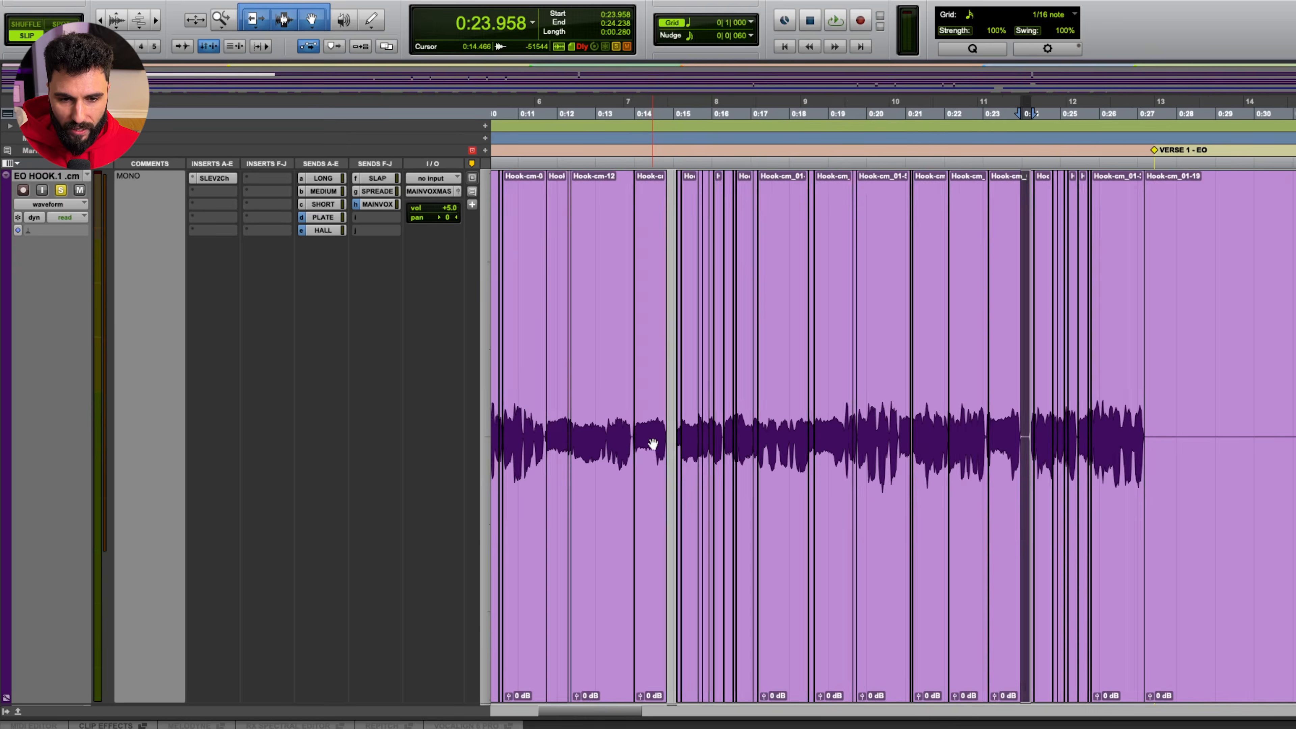
scroll(653, 444, left, 2)
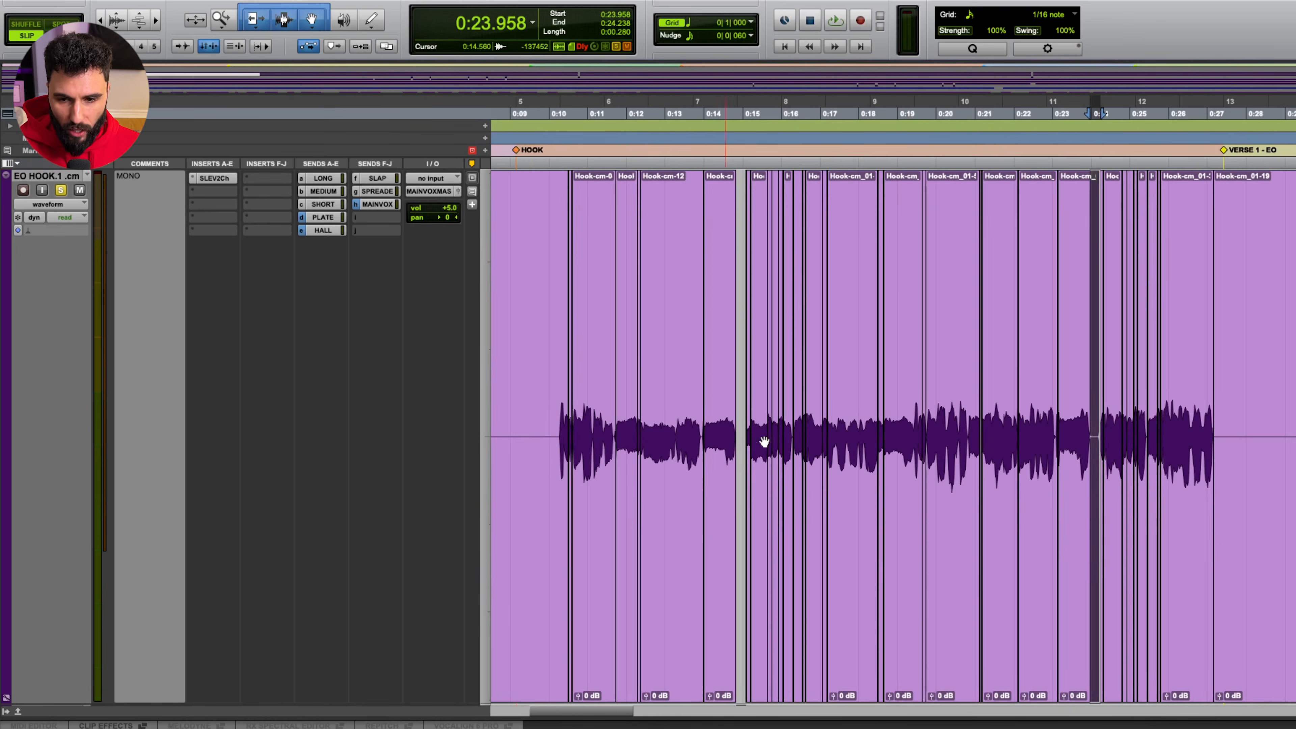
- Select the whole hook from the HOOK marker to the VERSE 1 - EO marker, 0:09.142 to 0:27.428, and briefly view the SSL EV2 Channel
click(516, 150)
shift+click(1224, 150)
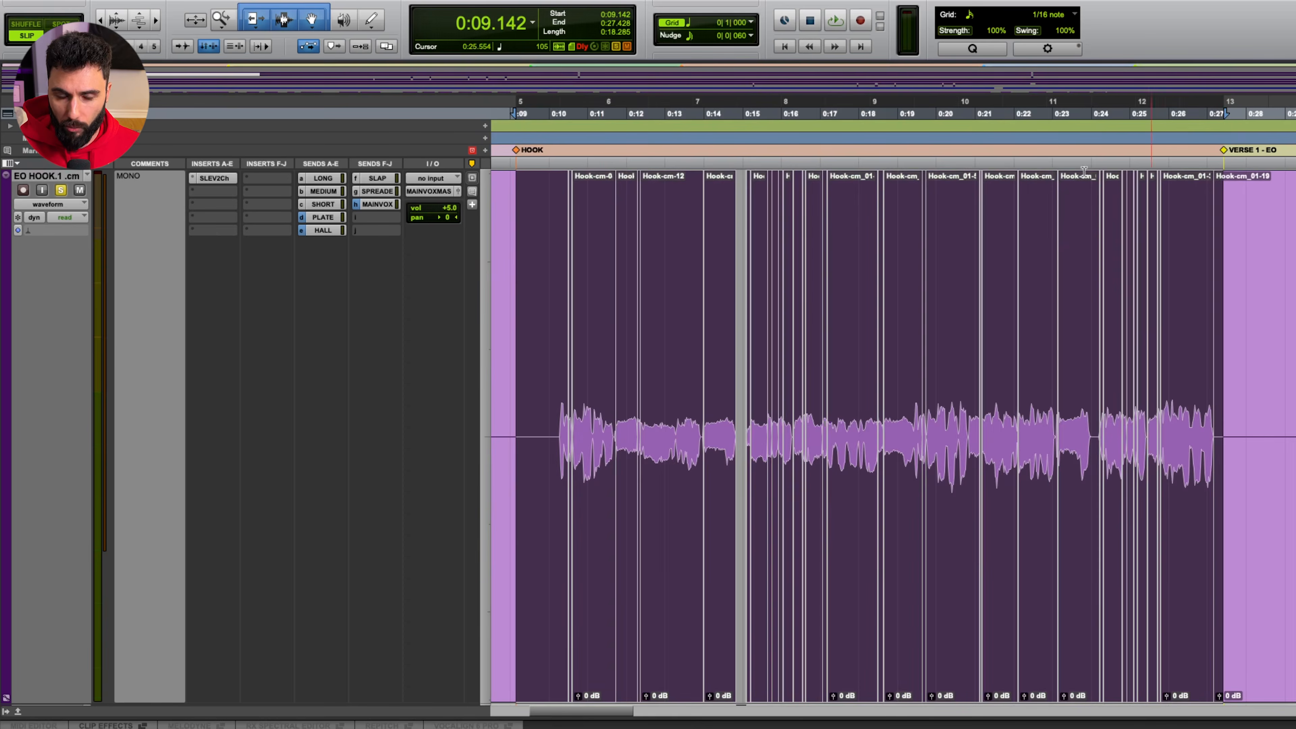
click(215, 179)
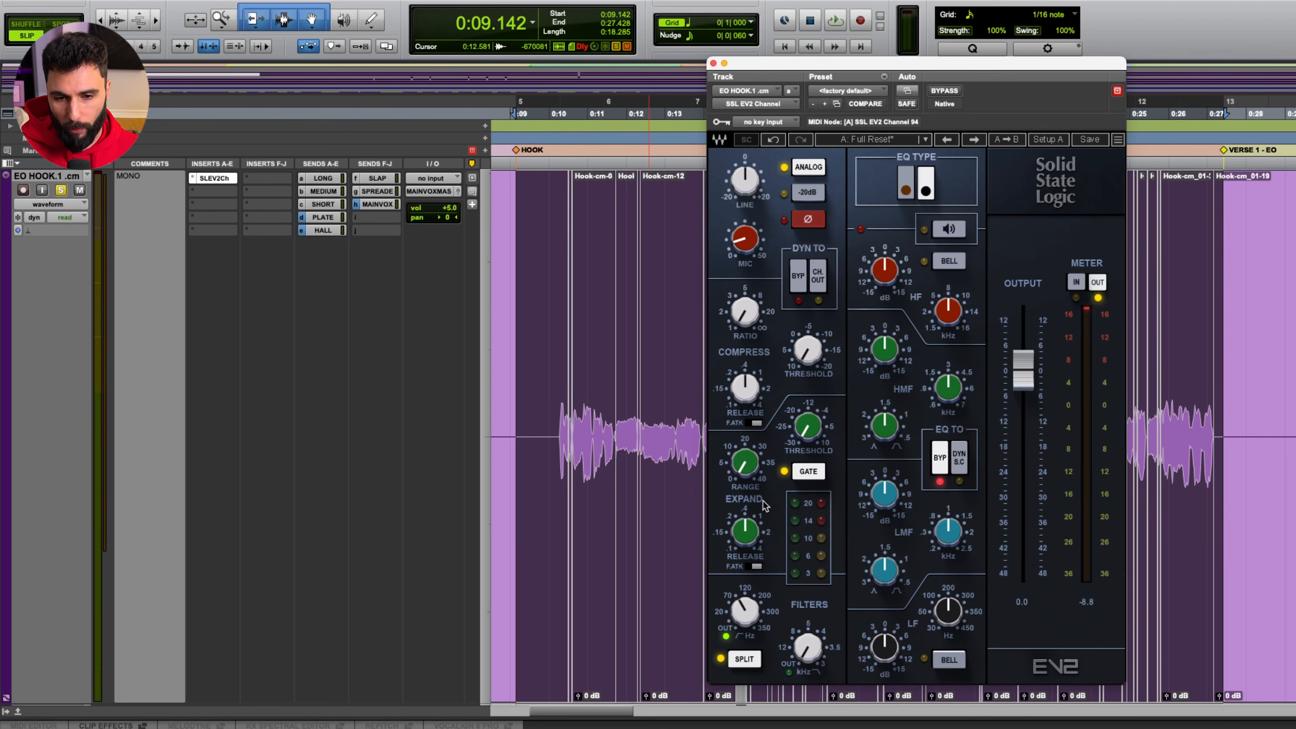
click(713, 63)
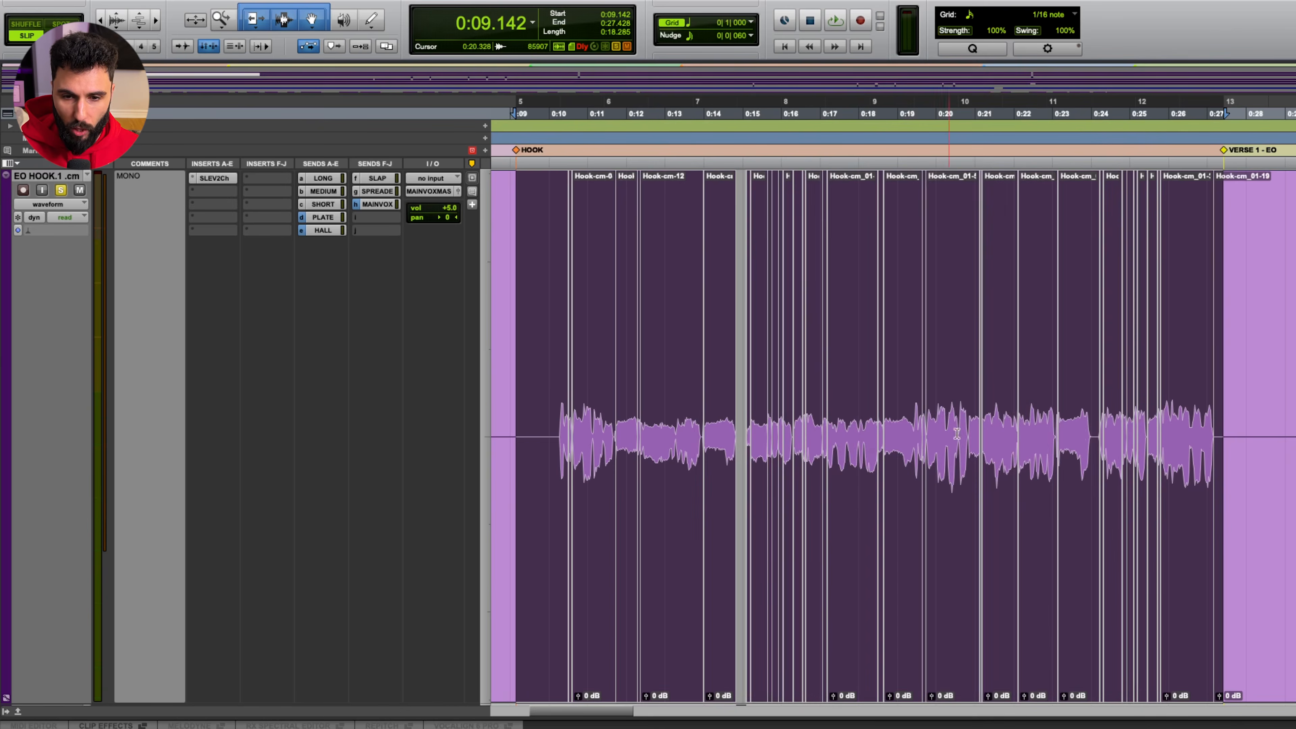
- Select the silent gap from about 0:23.986 to 0:24.210 and turn off Gate mode in the SSL EV2 Channel's expander
drag(1091, 423, 1099, 422)
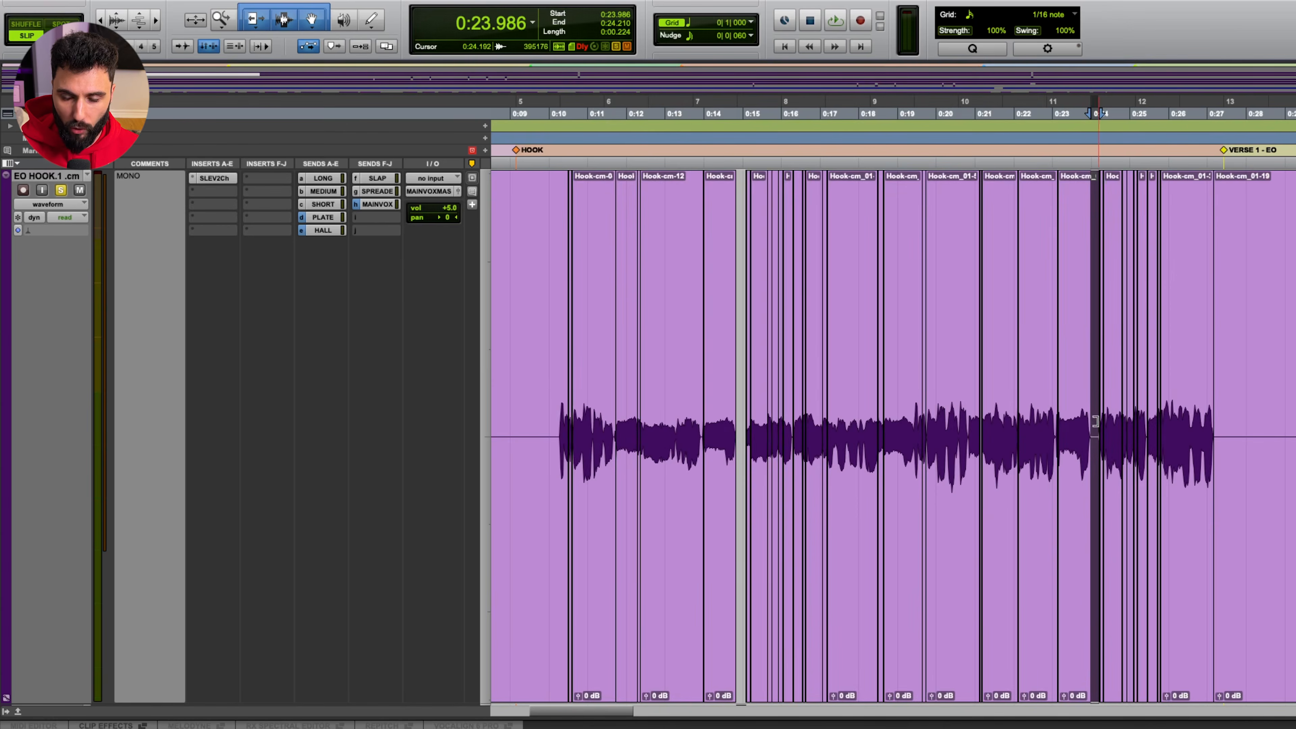
click(214, 178)
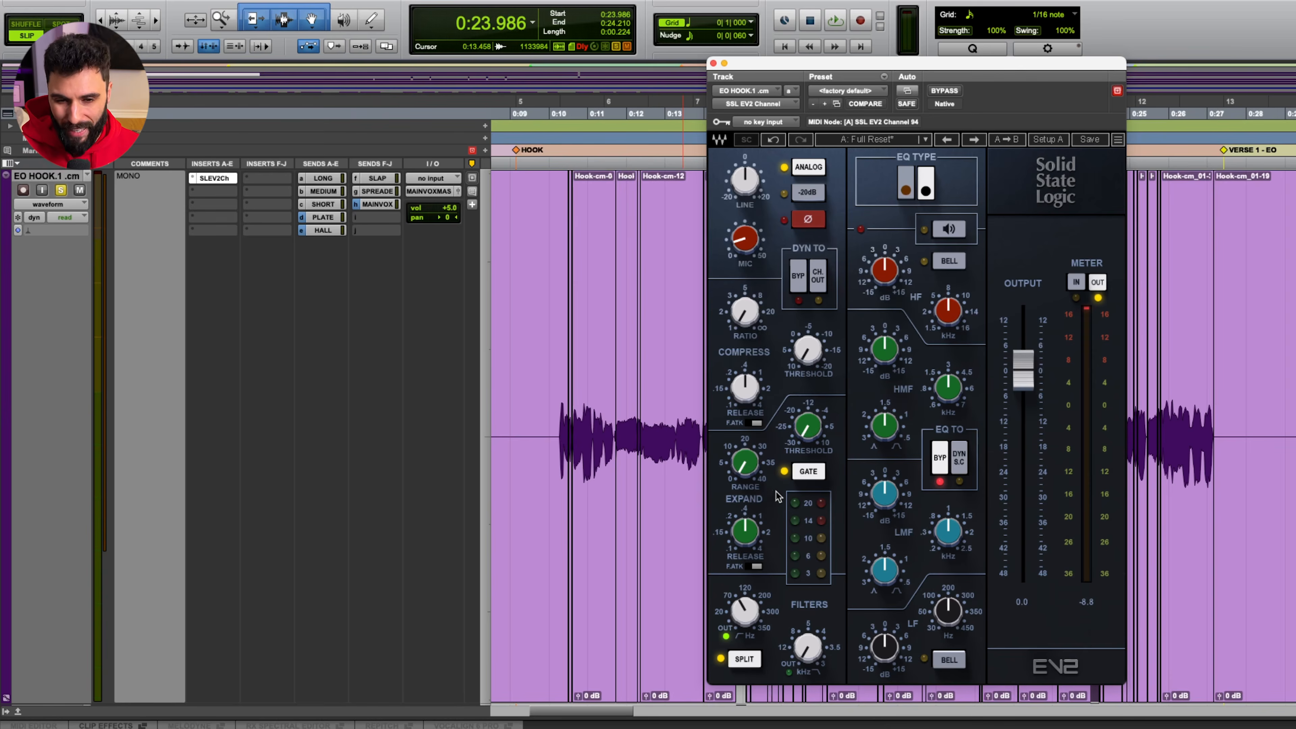
double_click(798, 475)
click(806, 476)
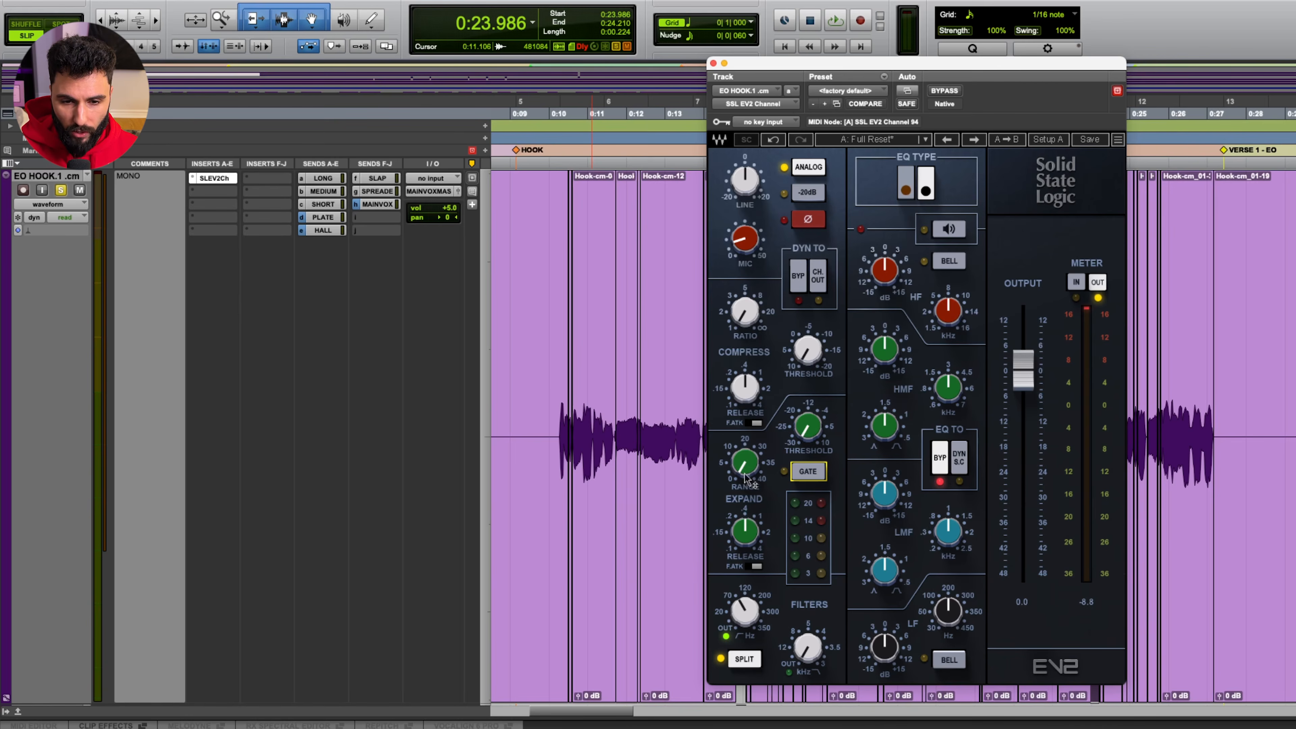
- Set the expander's range to maximum and threshold to 10.00, enable its fast attack, and use the shortest release
drag(745, 462, 745, 432)
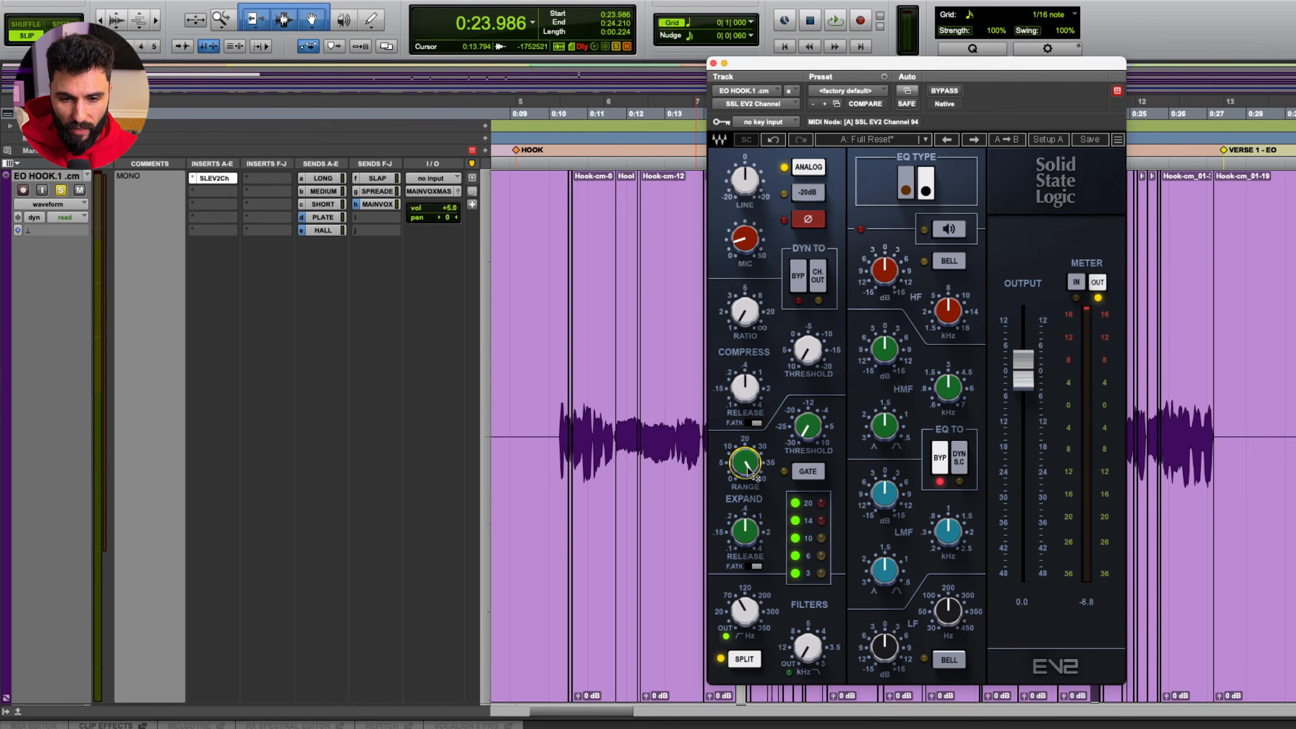
drag(808, 427, 808, 445)
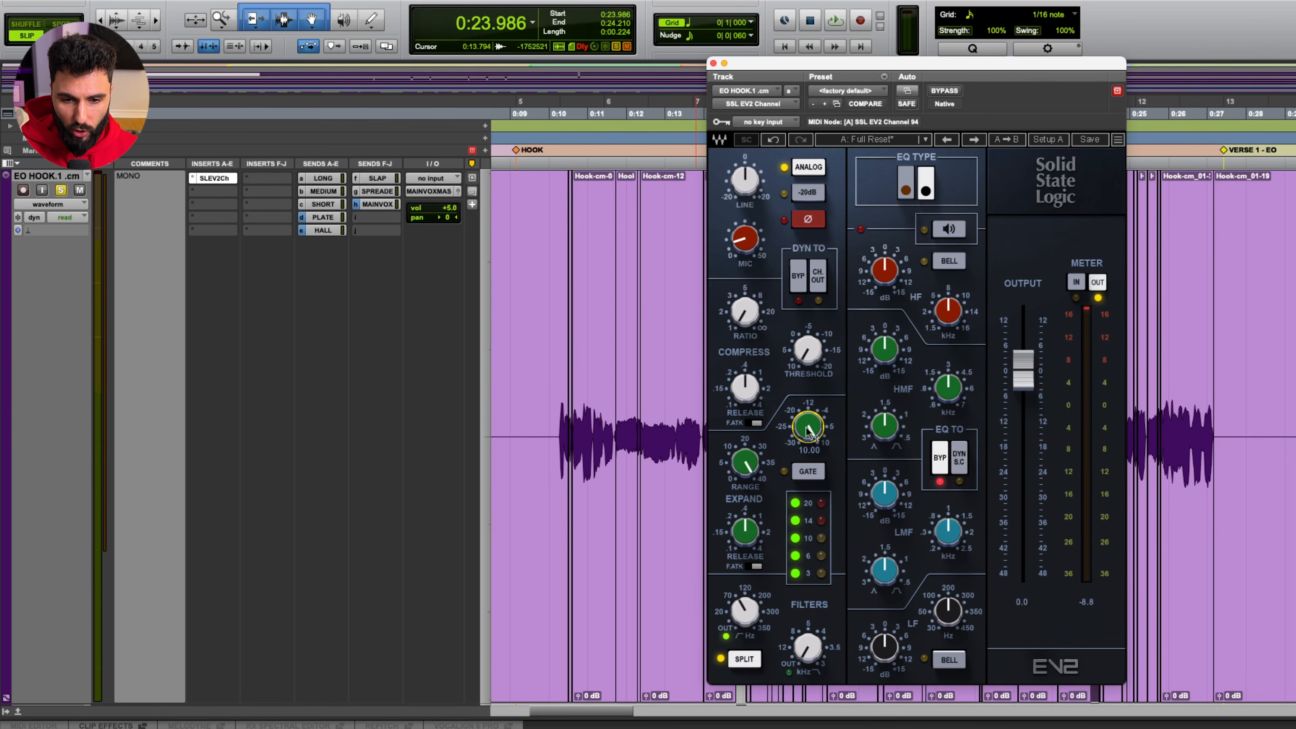
click(754, 567)
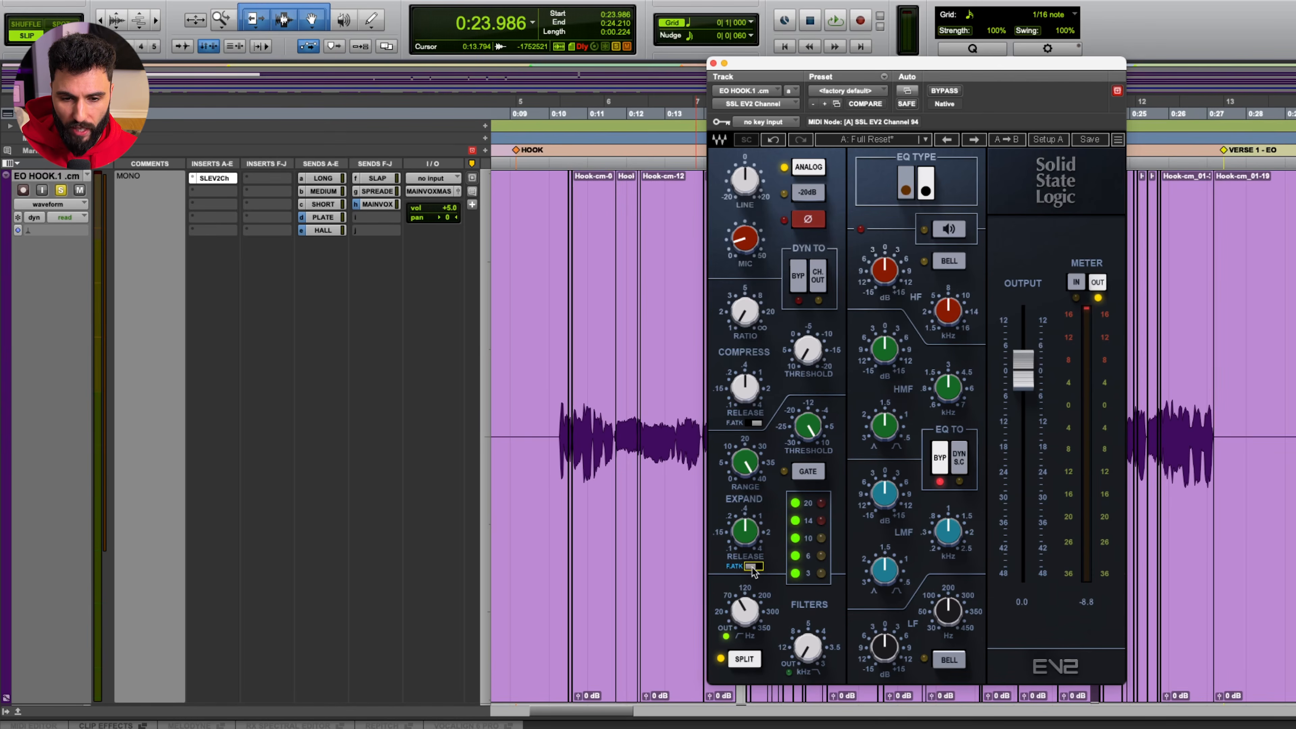
drag(749, 533, 749, 564)
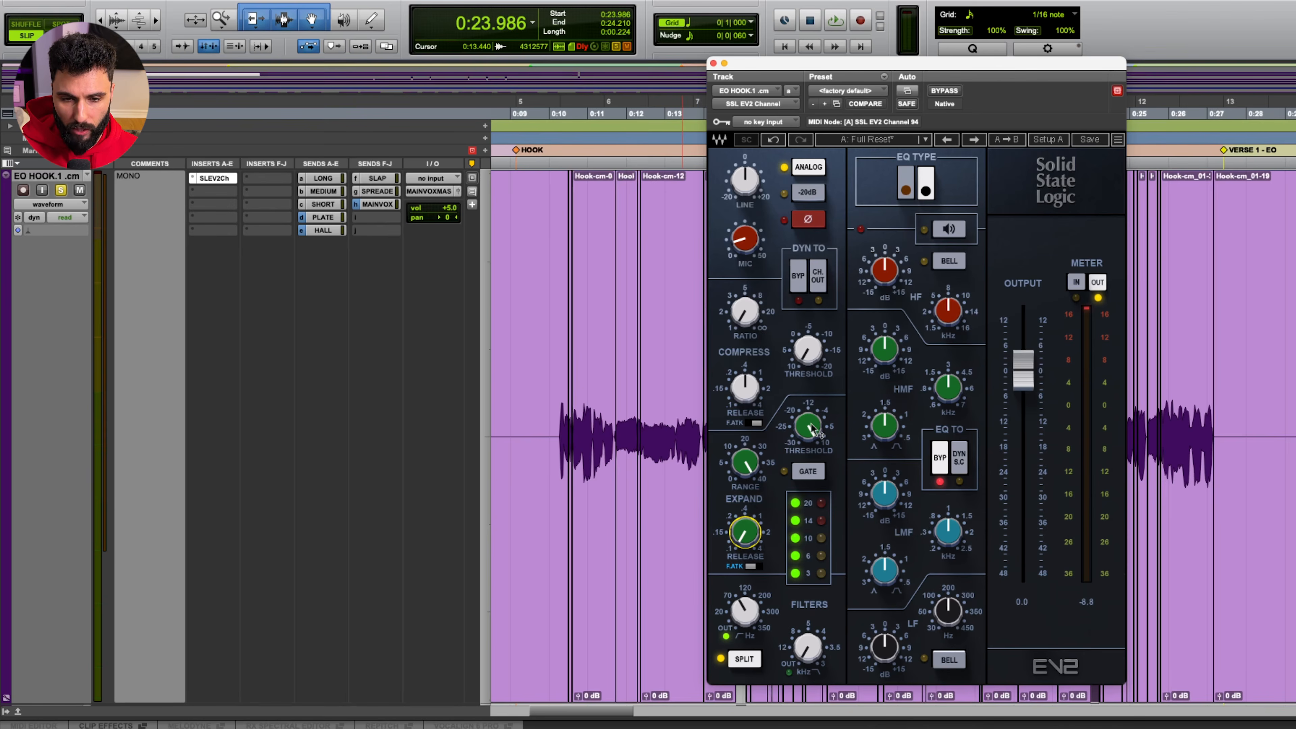
- Refine the expander while the hook plays, lowering its threshold and setting the release to about 0.20 and the range to about 38
drag(812, 428, 811, 424)
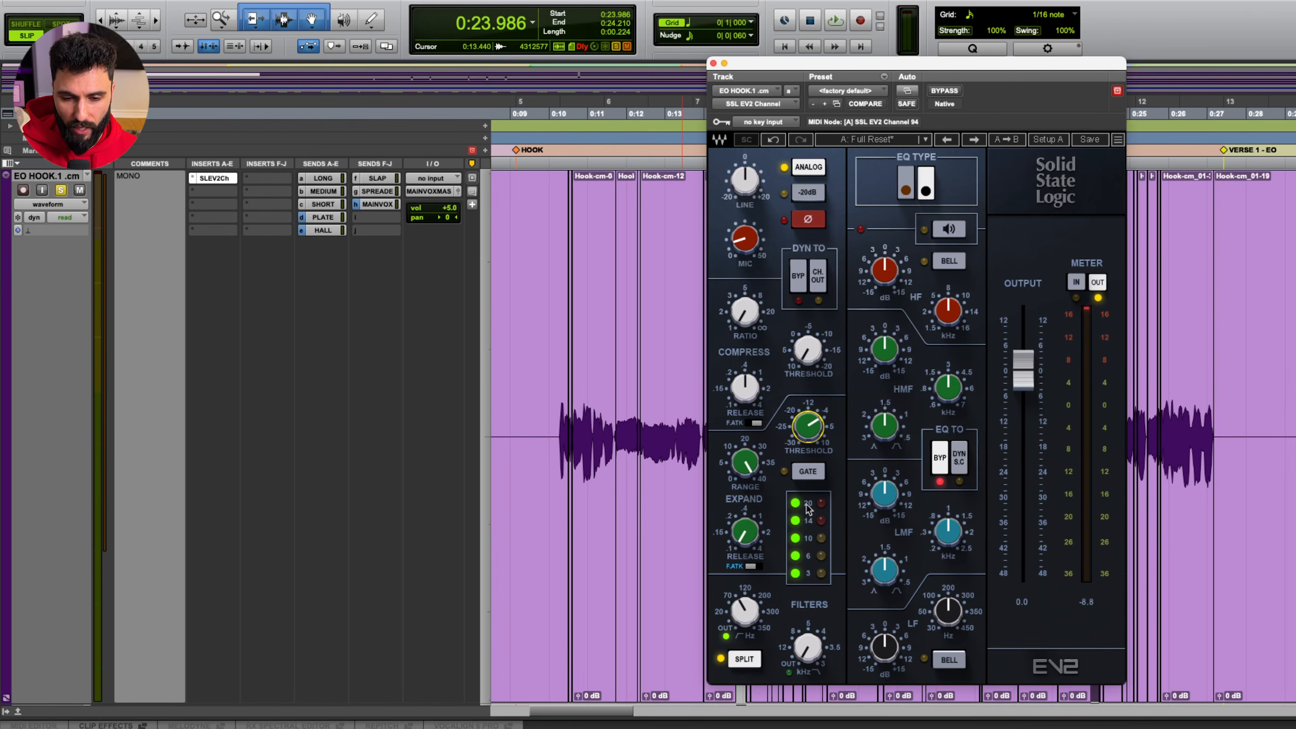
drag(806, 435, 807, 398)
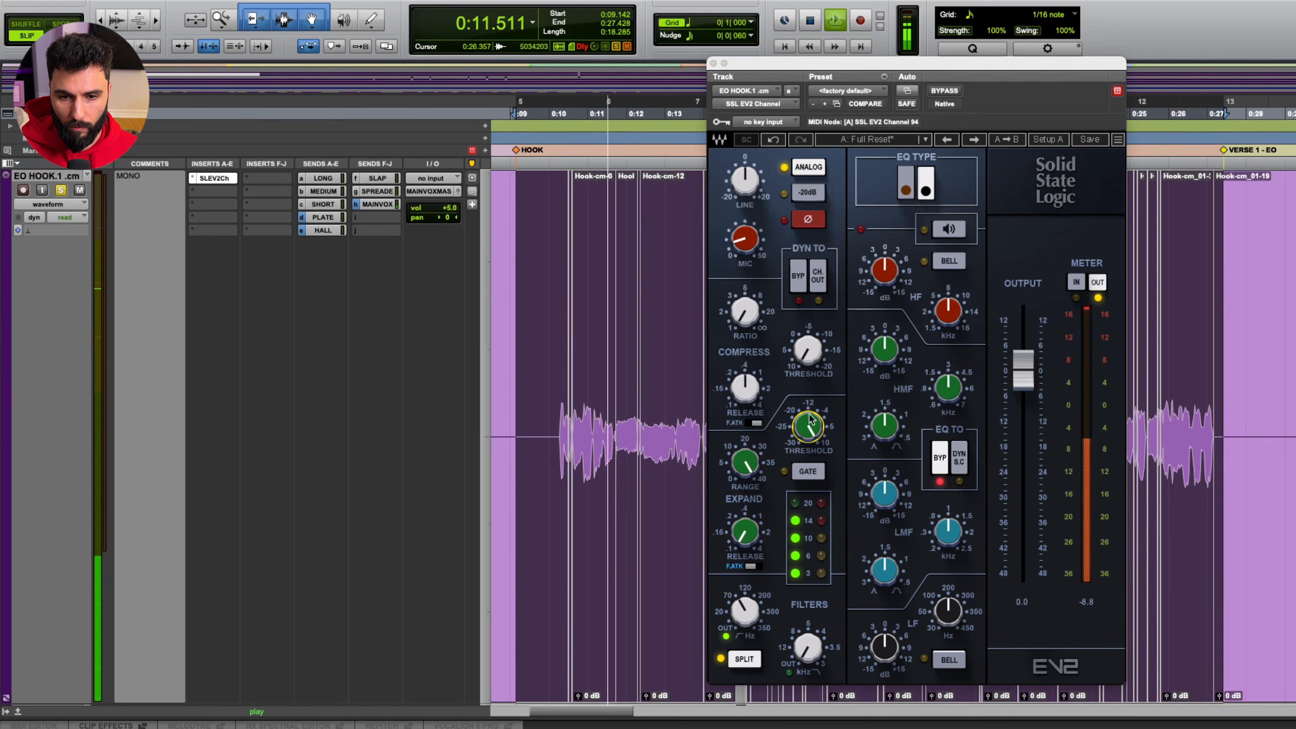
drag(812, 419, 812, 435)
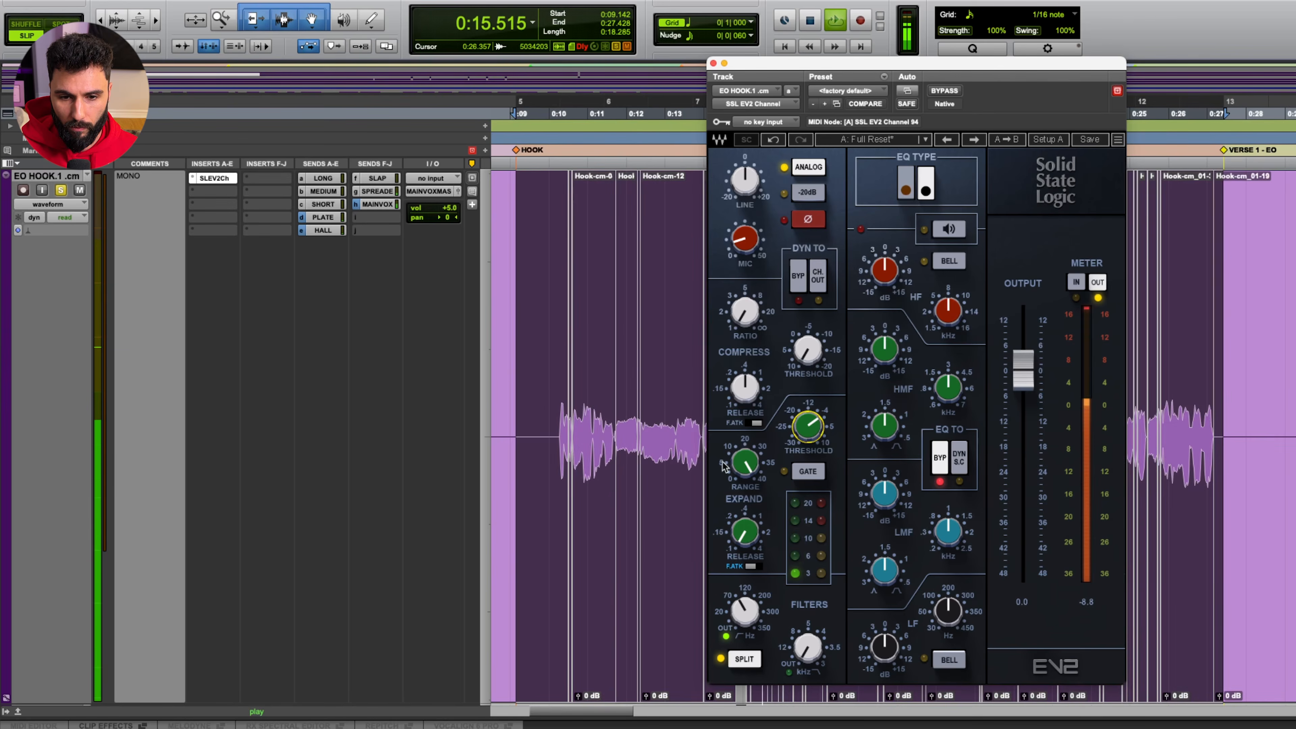
mouse_move(745, 531)
mouse_down()
mouse_move(745, 544)
mouse_move(745, 508)
mouse_move(745, 542)
mouse_up()
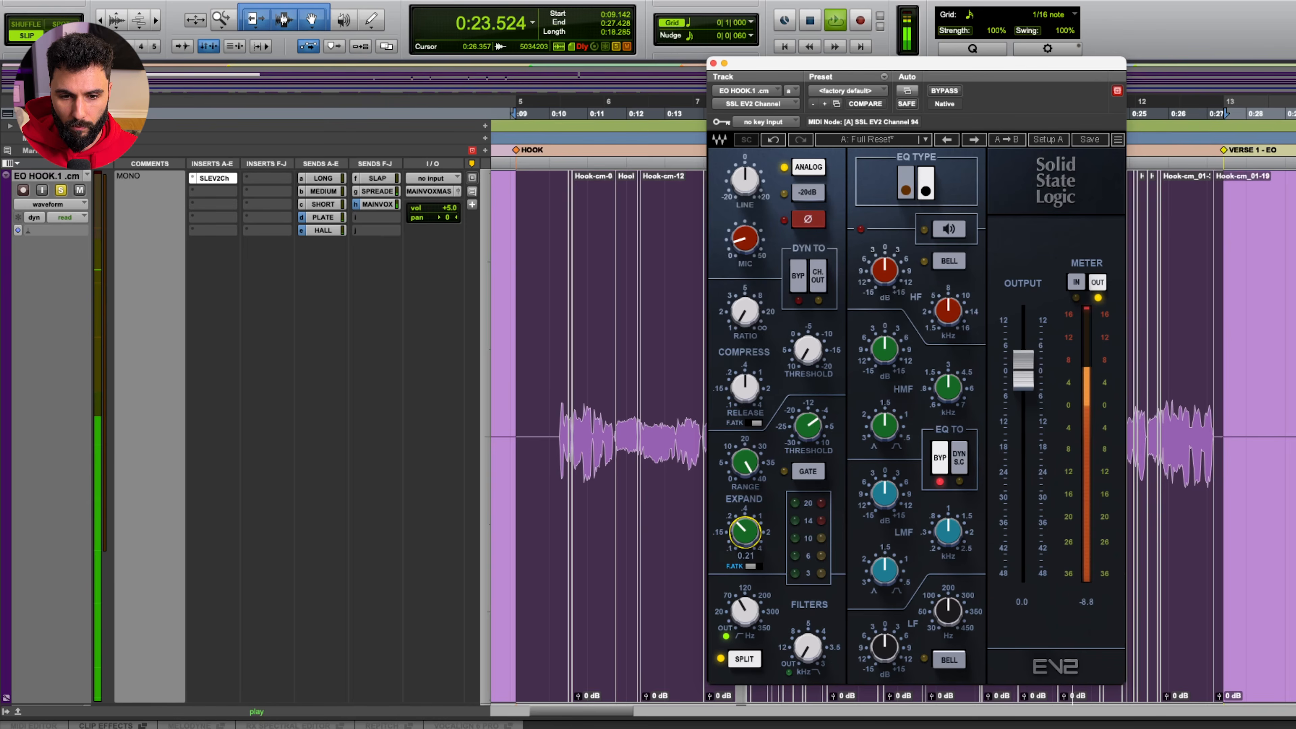
drag(745, 463, 745, 466)
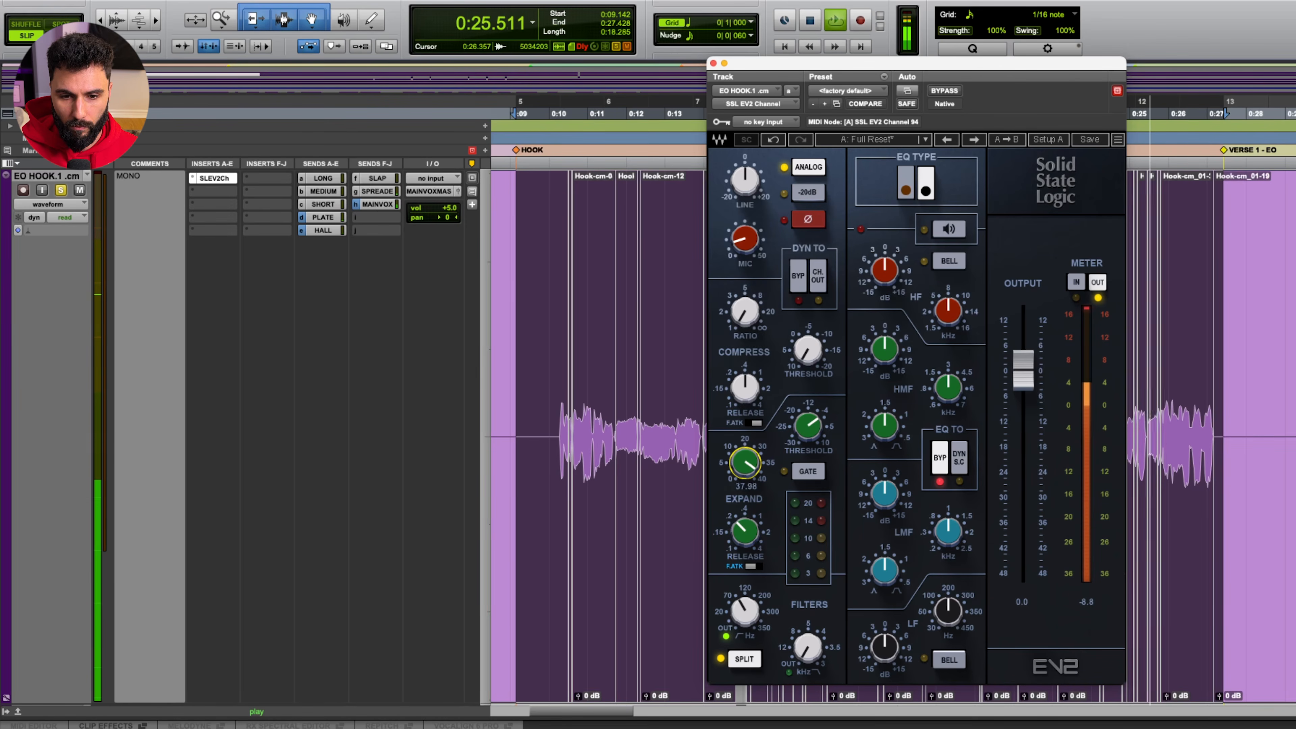
mouse_move(740, 533)
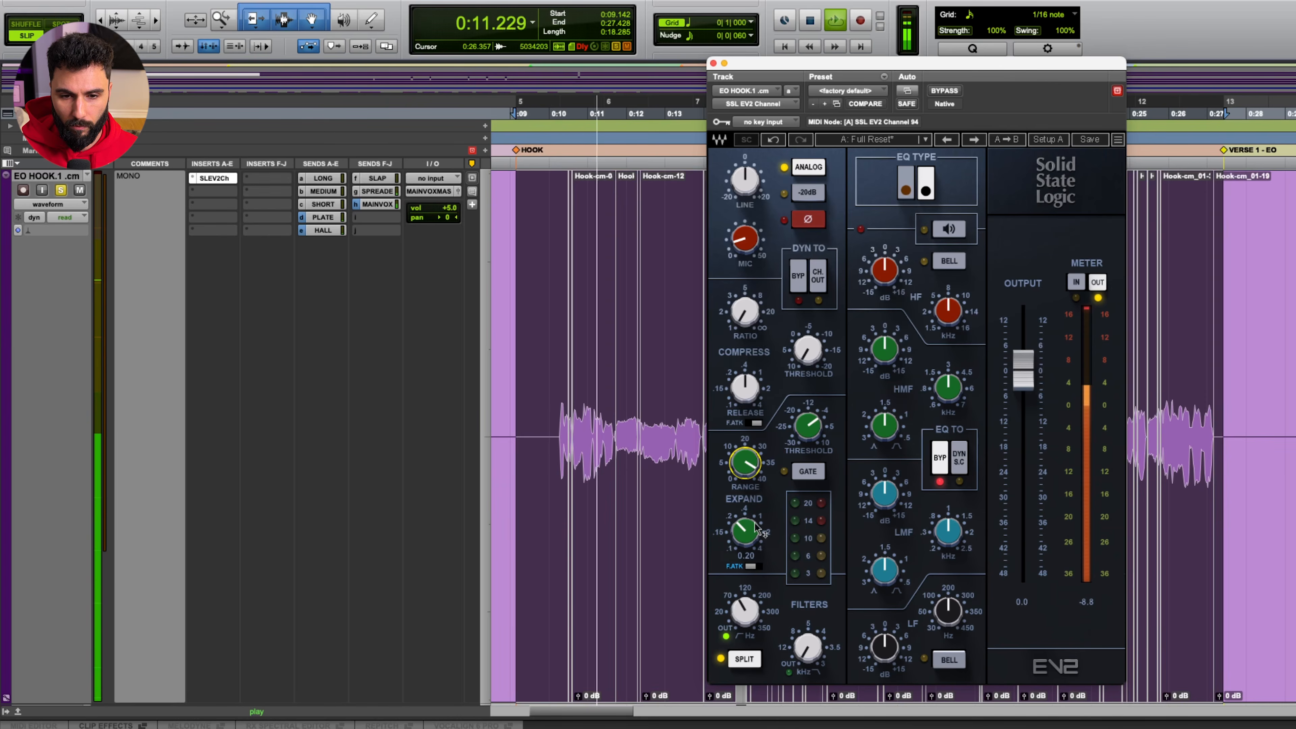
- Compare the hook with the expander active and the dynamics section bypassed, stop playback, and leave the dynamics active
click(798, 278)
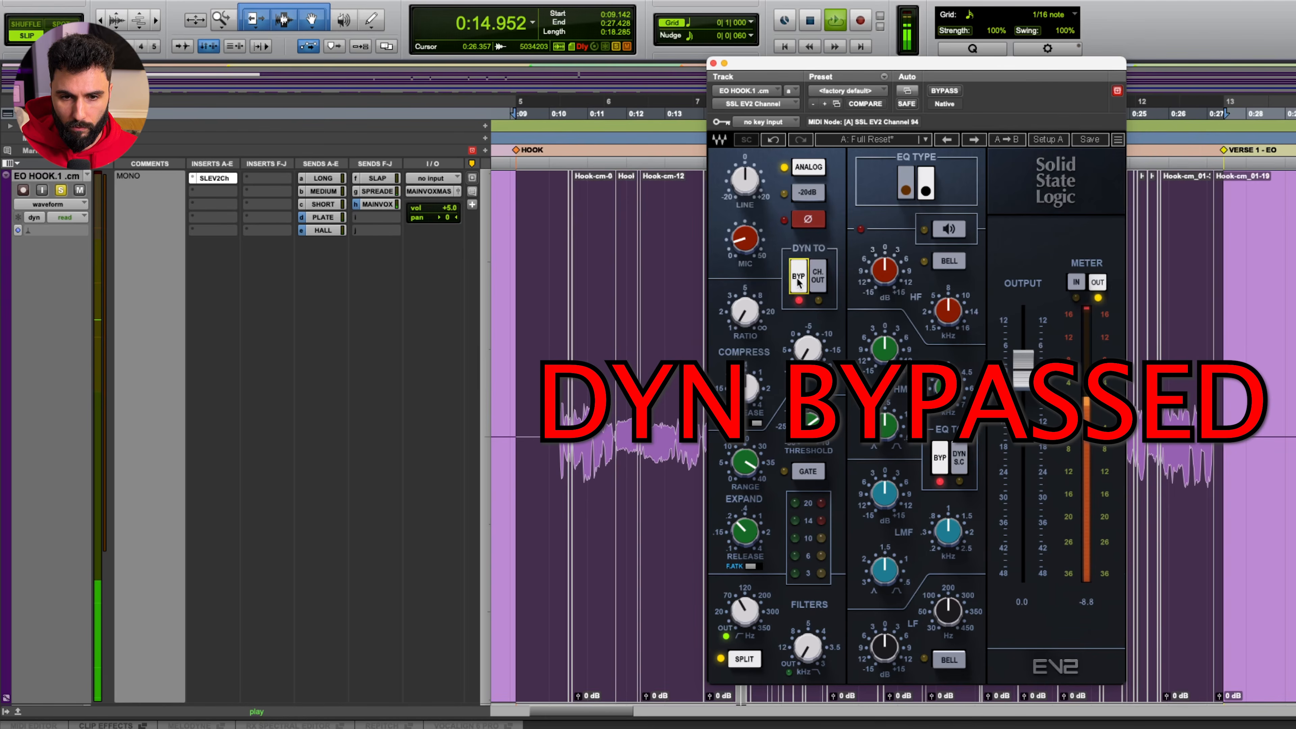
click(799, 280)
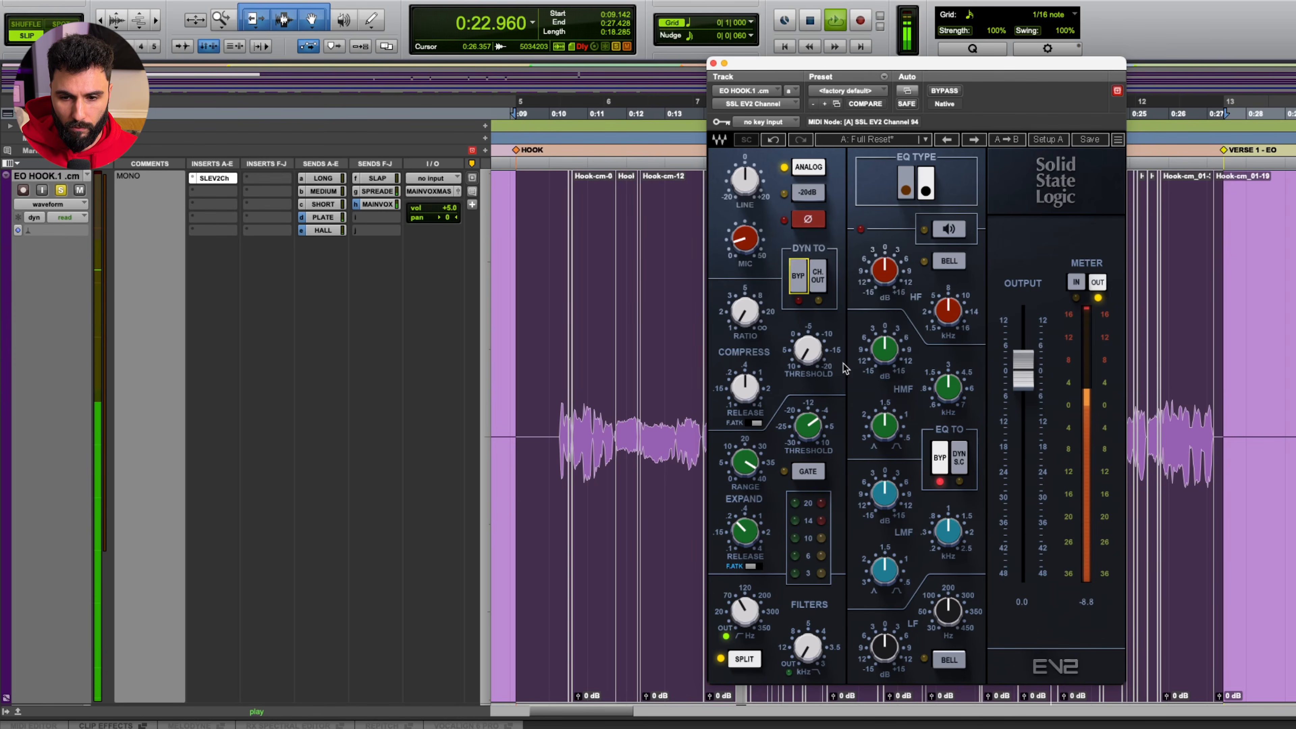
click(807, 286)
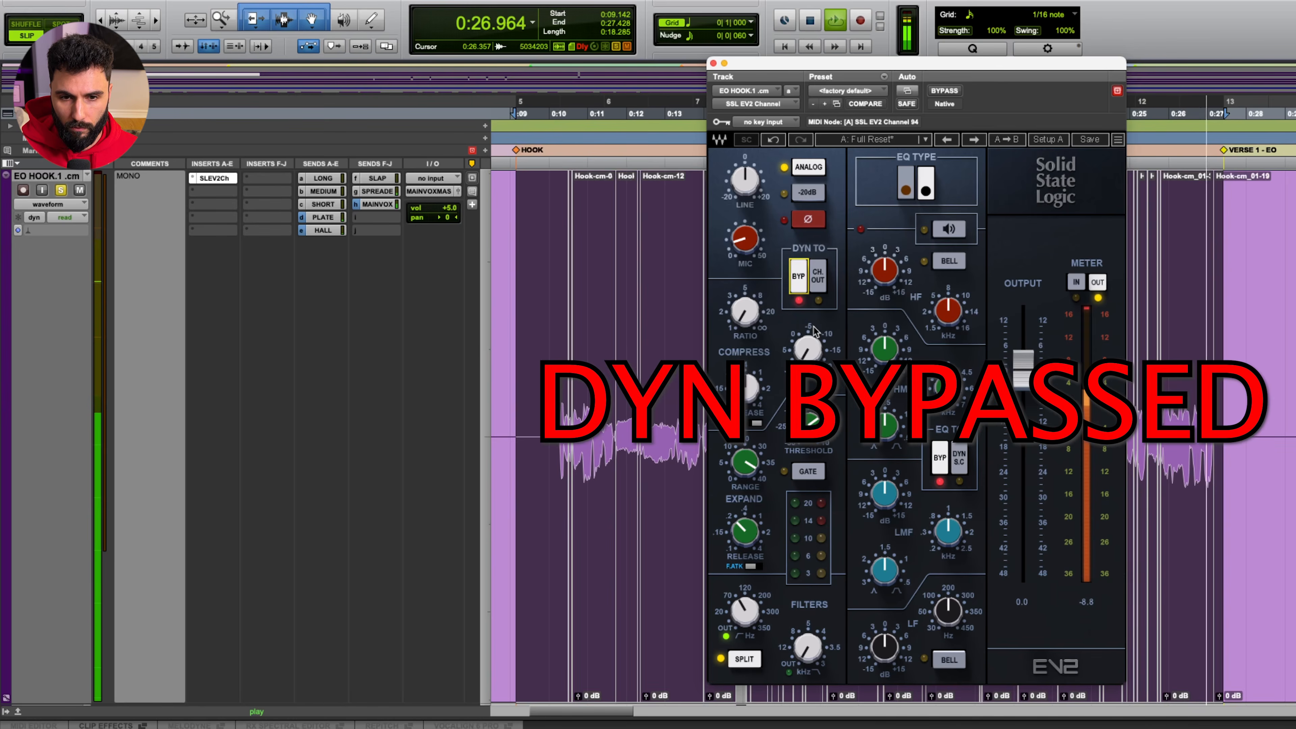
key(space)
click(805, 286)
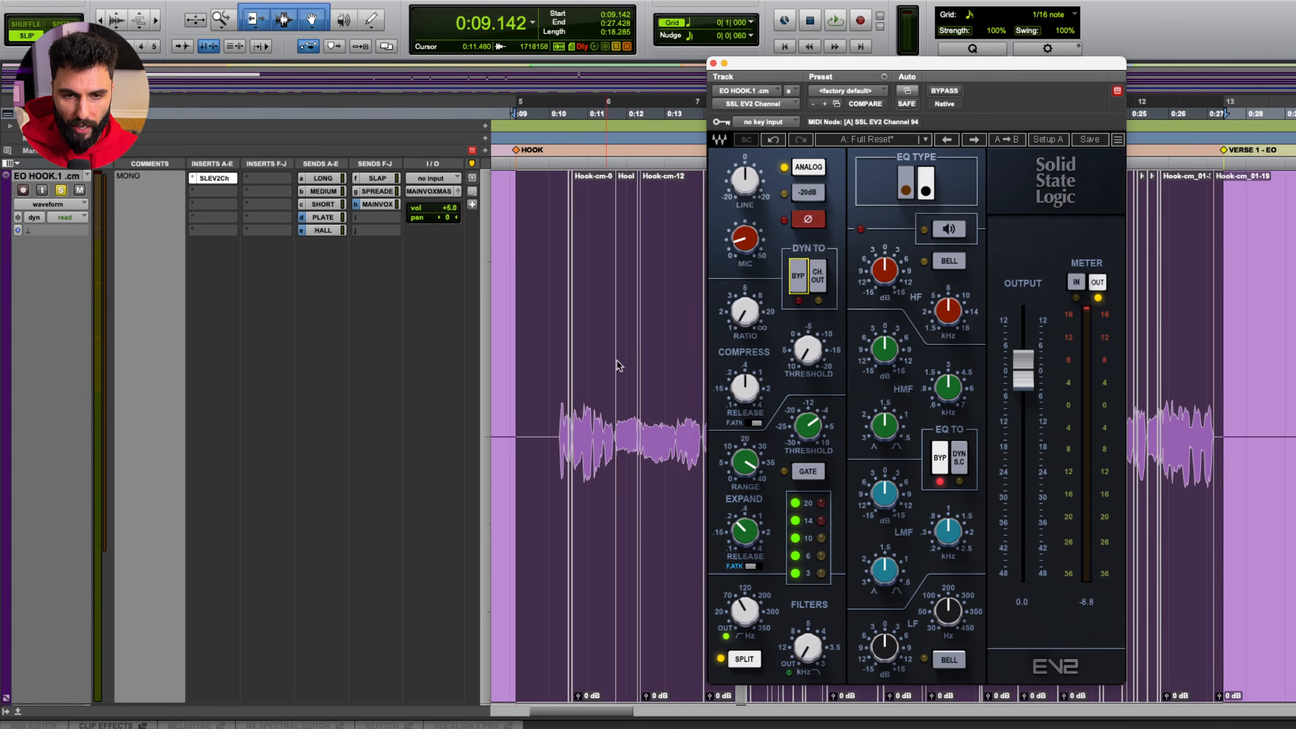
click(713, 63)
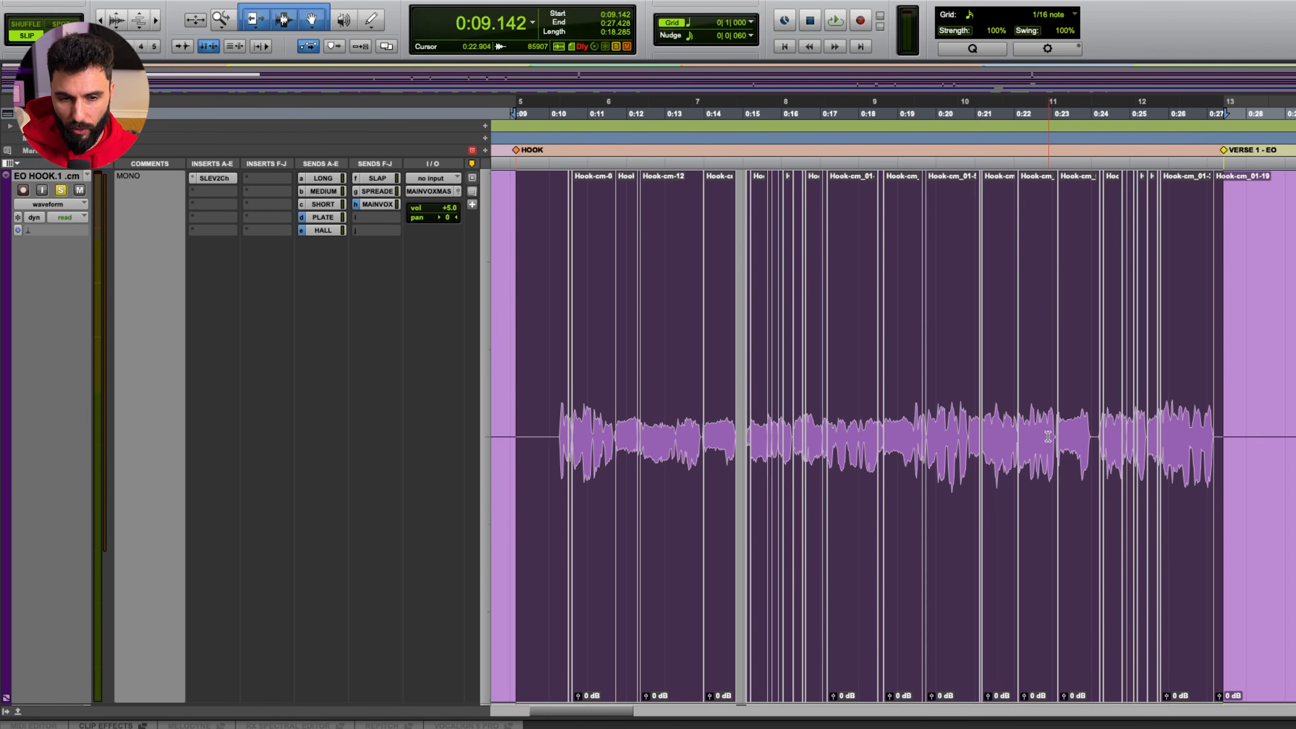
click(209, 178)
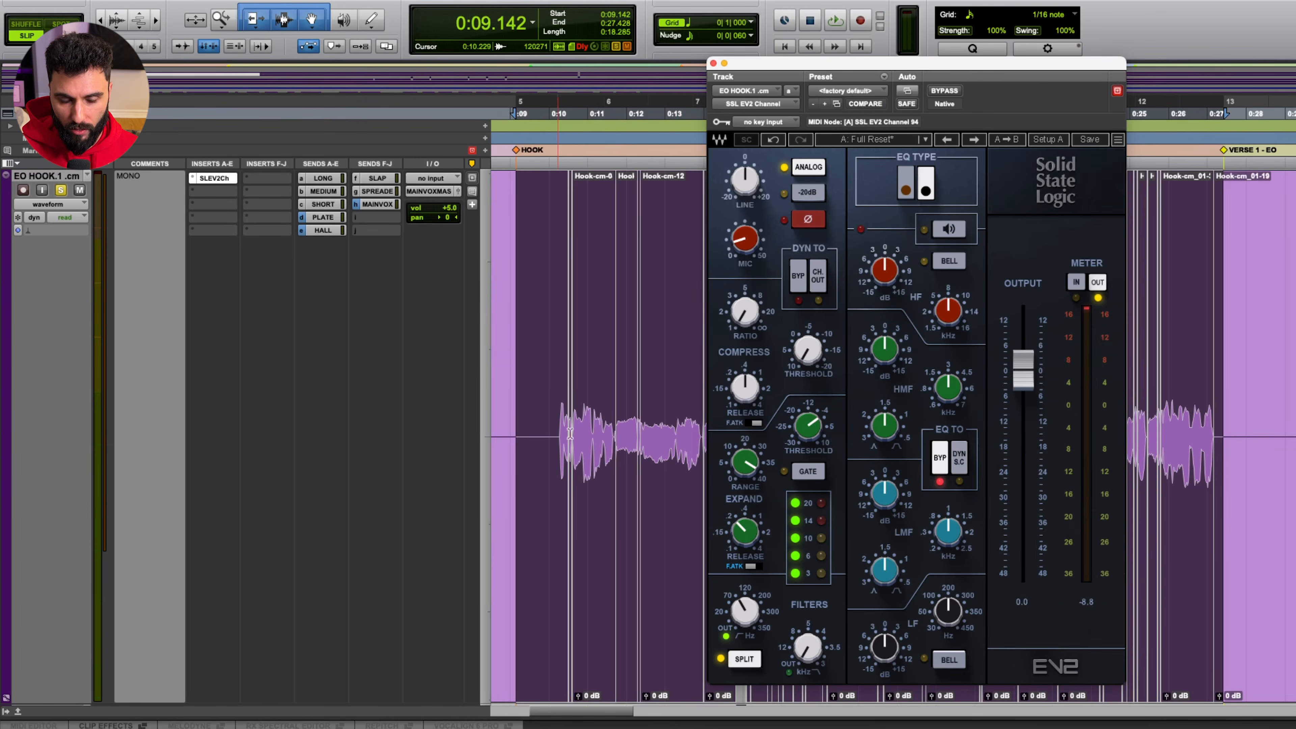
mouse_move(812, 422)
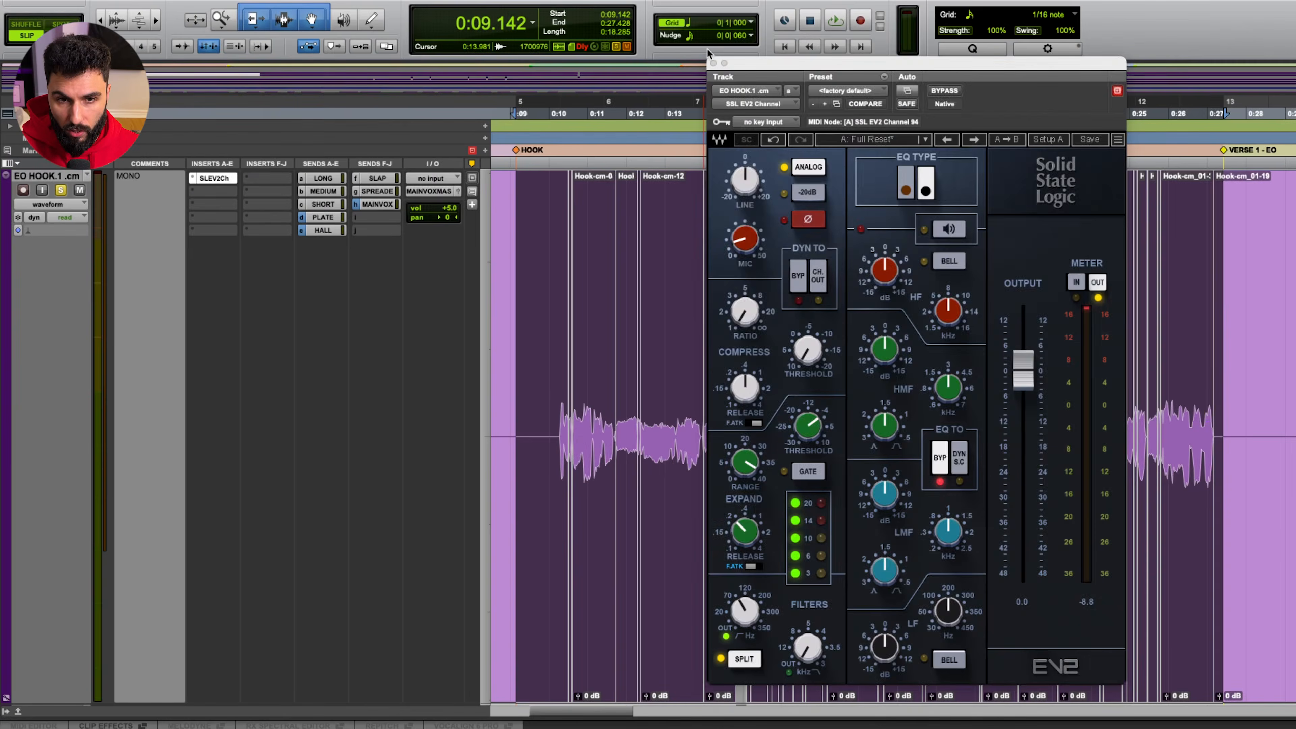
click(713, 63)
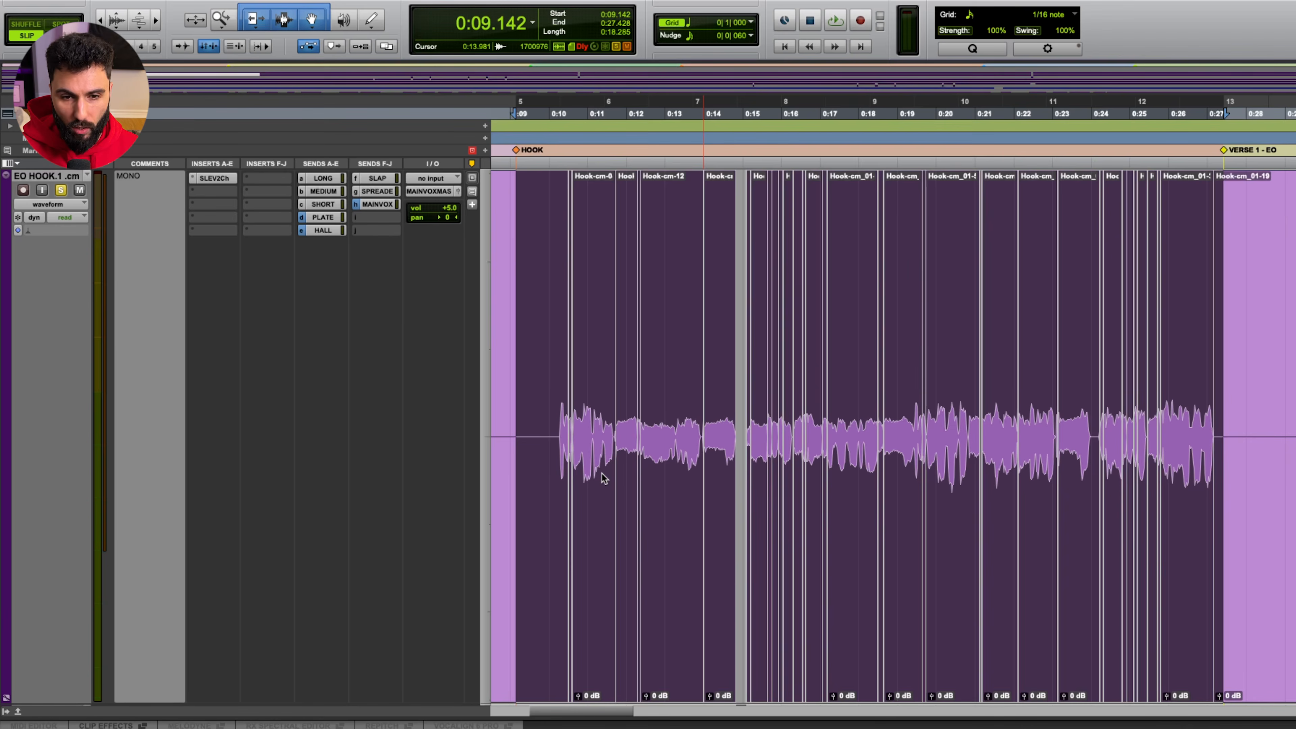
- Enable the compressor's fast attack in the SSL EV2 Channel, set its shortest release, and raise its ratio
click(227, 178)
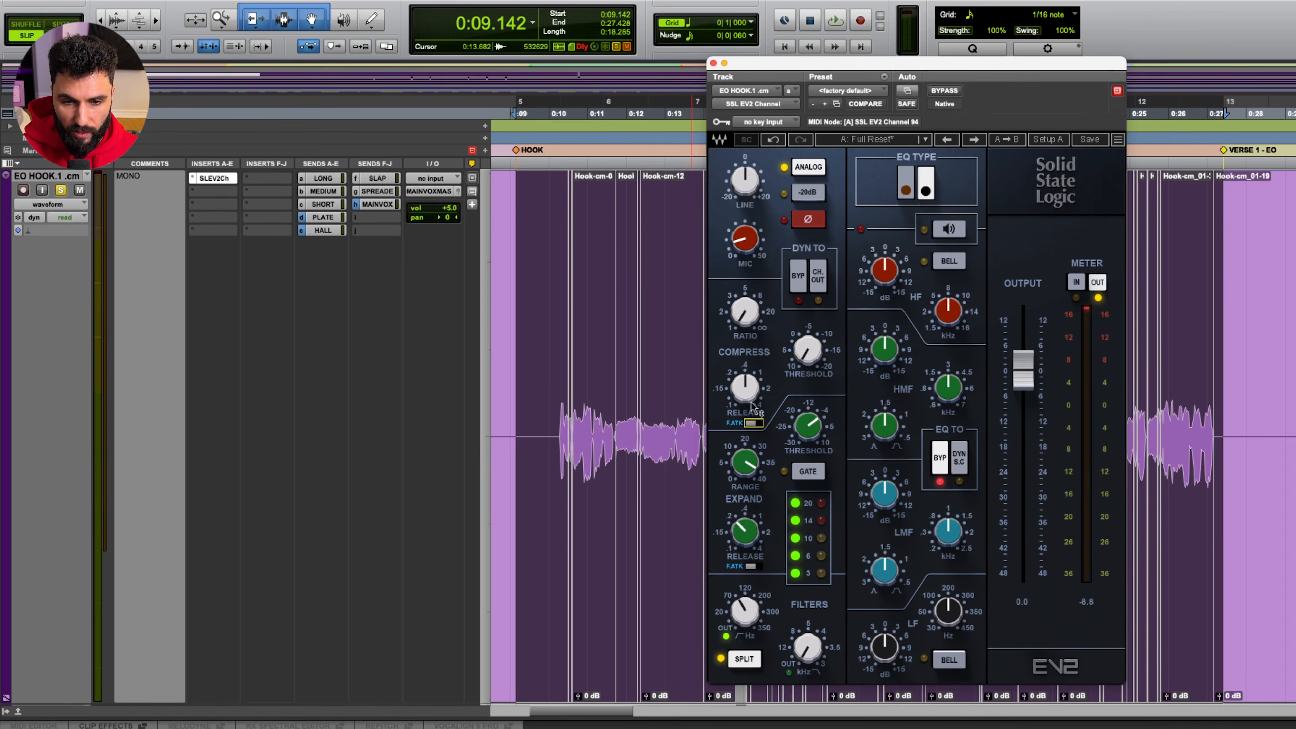
drag(754, 394, 754, 424)
drag(754, 320, 754, 347)
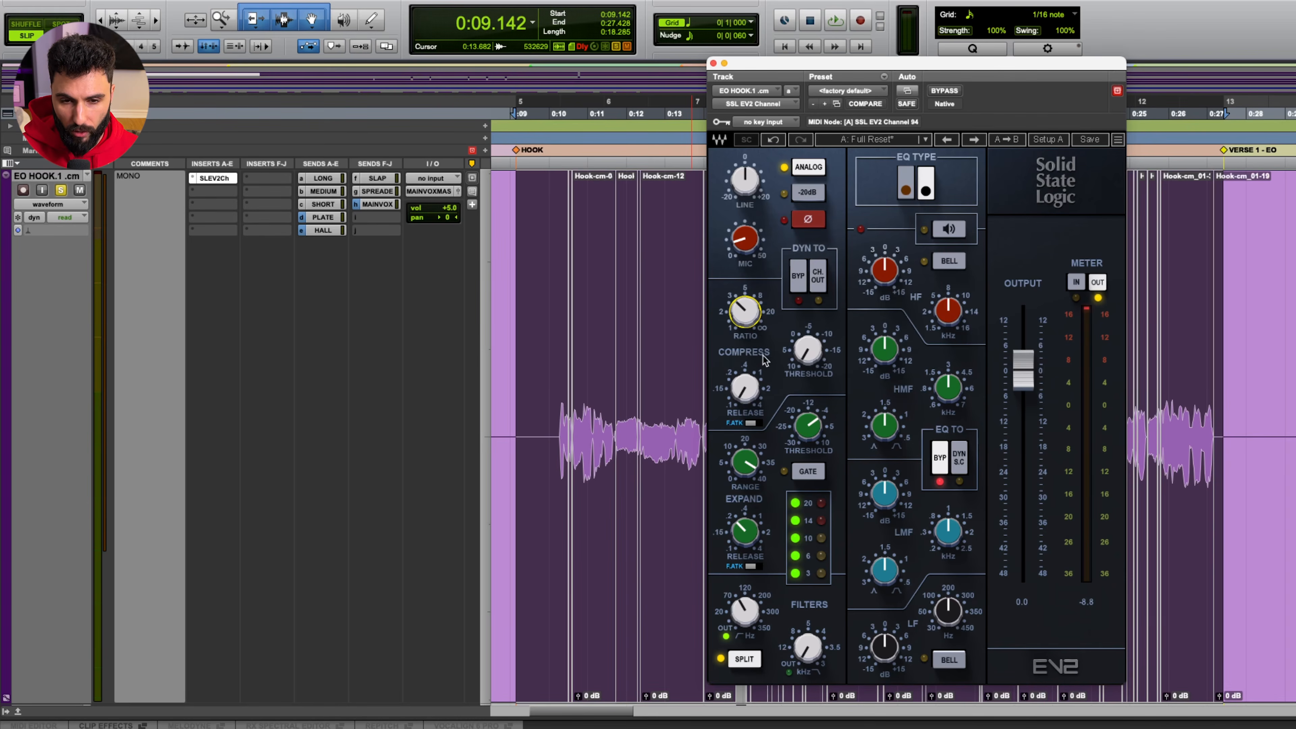
- Play back the hook and dial in the compressor threshold to about -5.3
drag(808, 349, 817, 601)
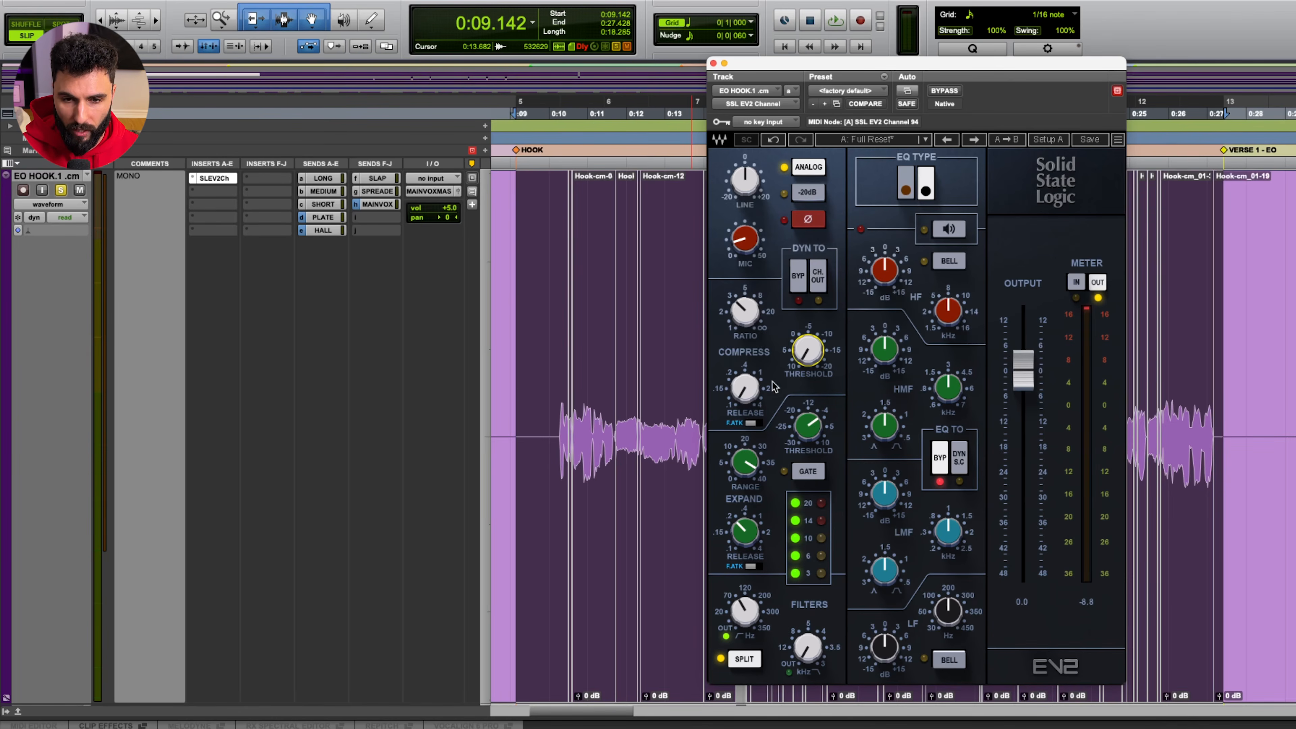
key(space)
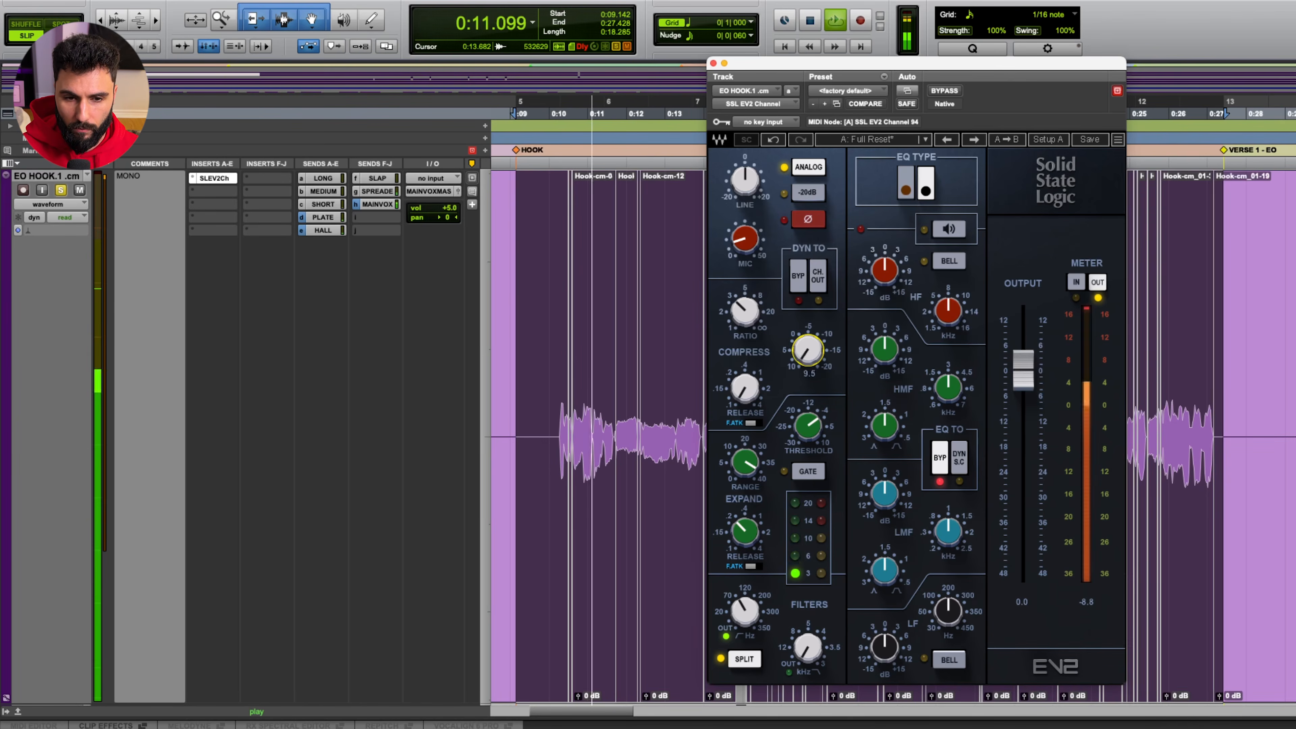
drag(808, 351, 807, 292)
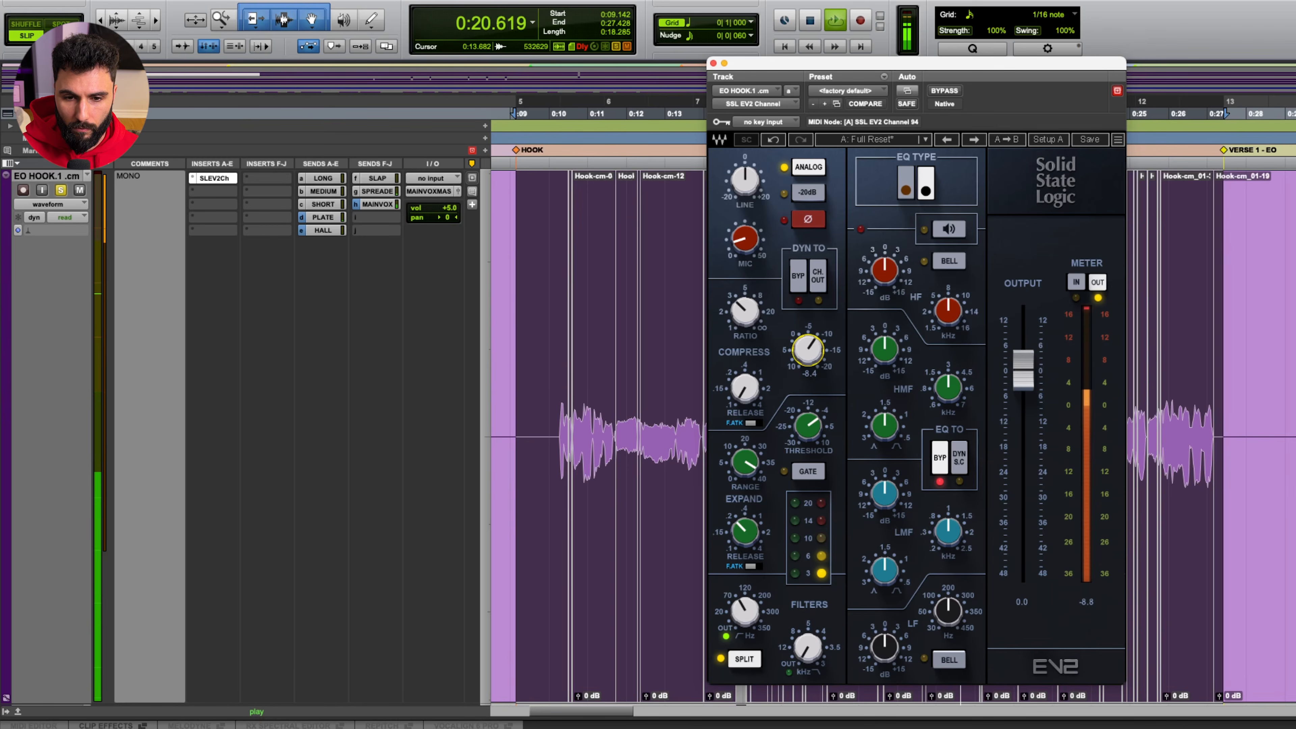
drag(808, 292, 808, 301)
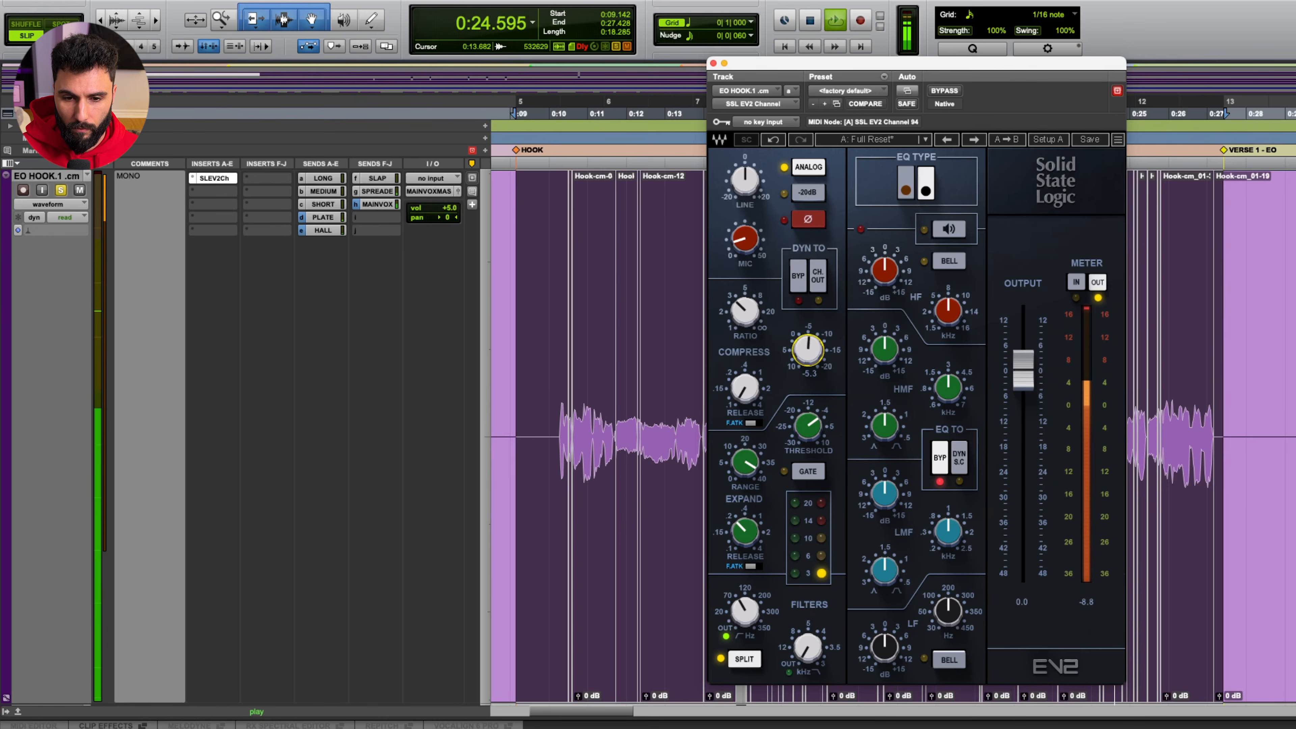
- Set the compressor's release to about 0.27, turn off its fast attack, and lower its threshold slightly during playback
mouse_move(745, 389)
mouse_down()
mouse_move(745, 325)
mouse_move(745, 365)
mouse_up()
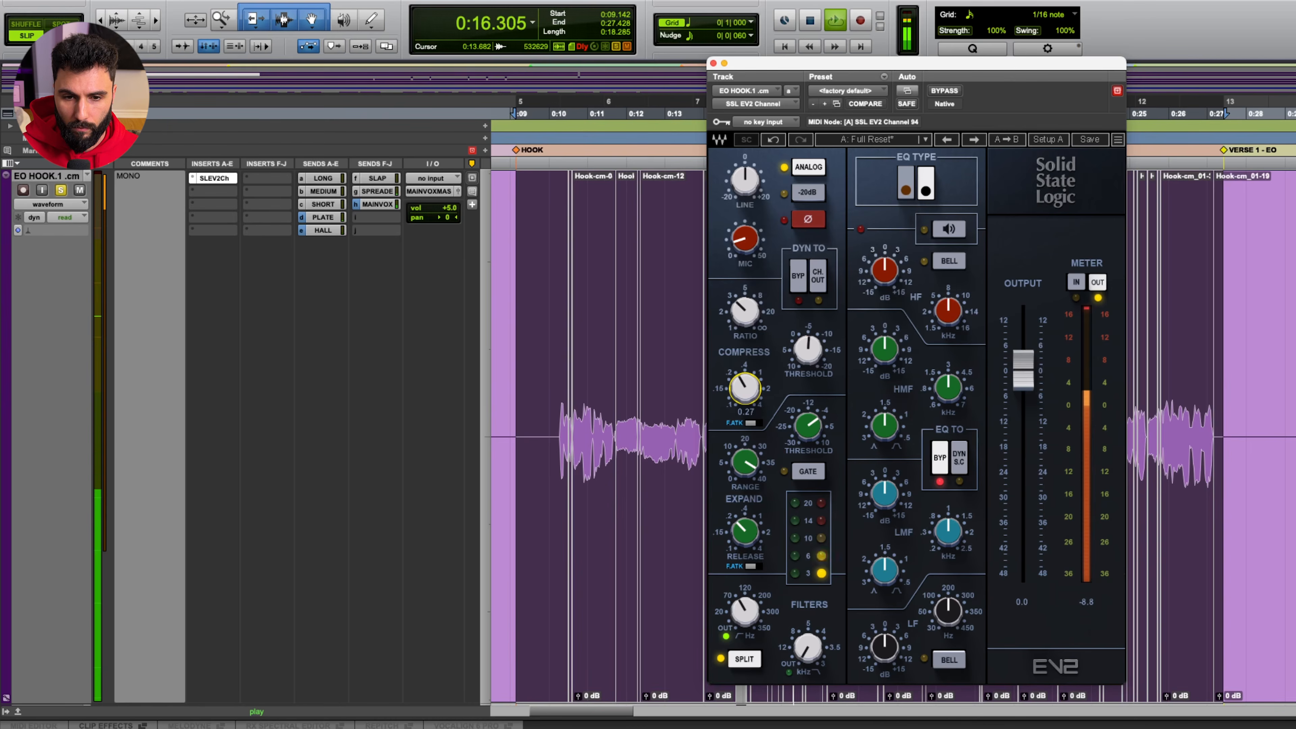
click(753, 423)
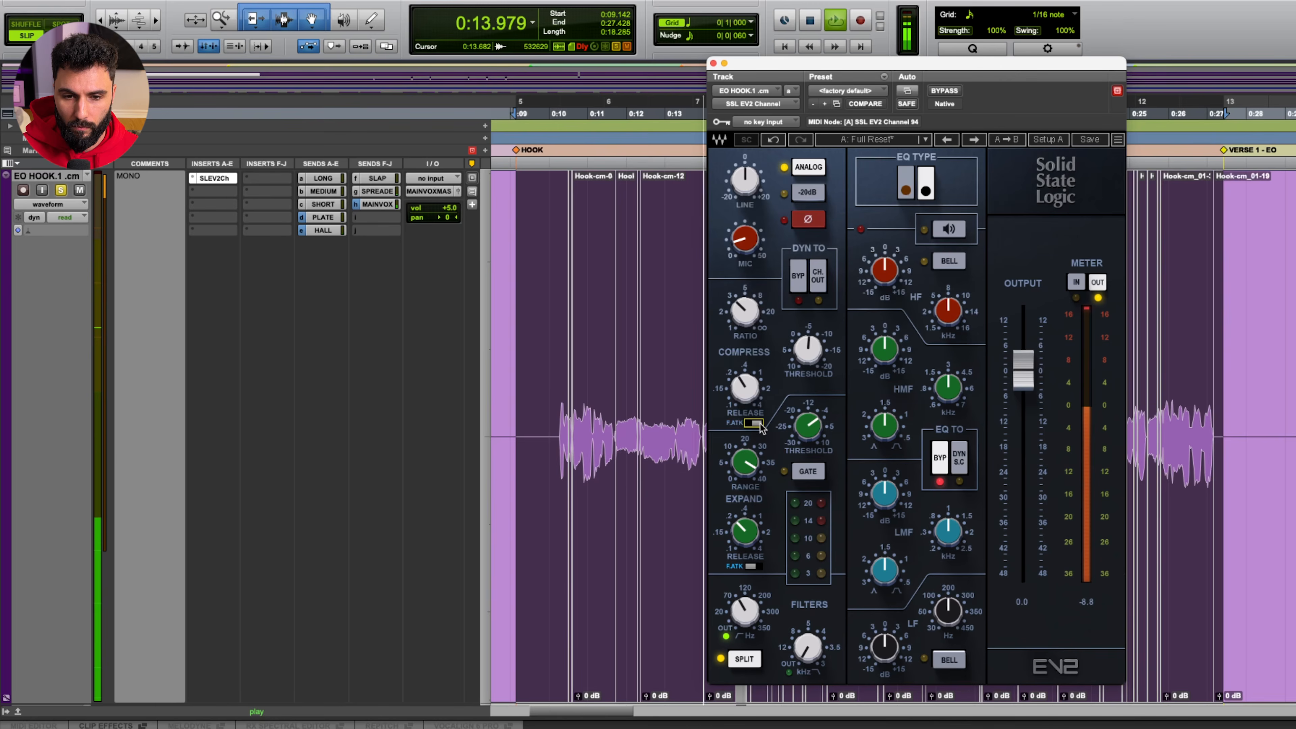
drag(806, 358, 805, 349)
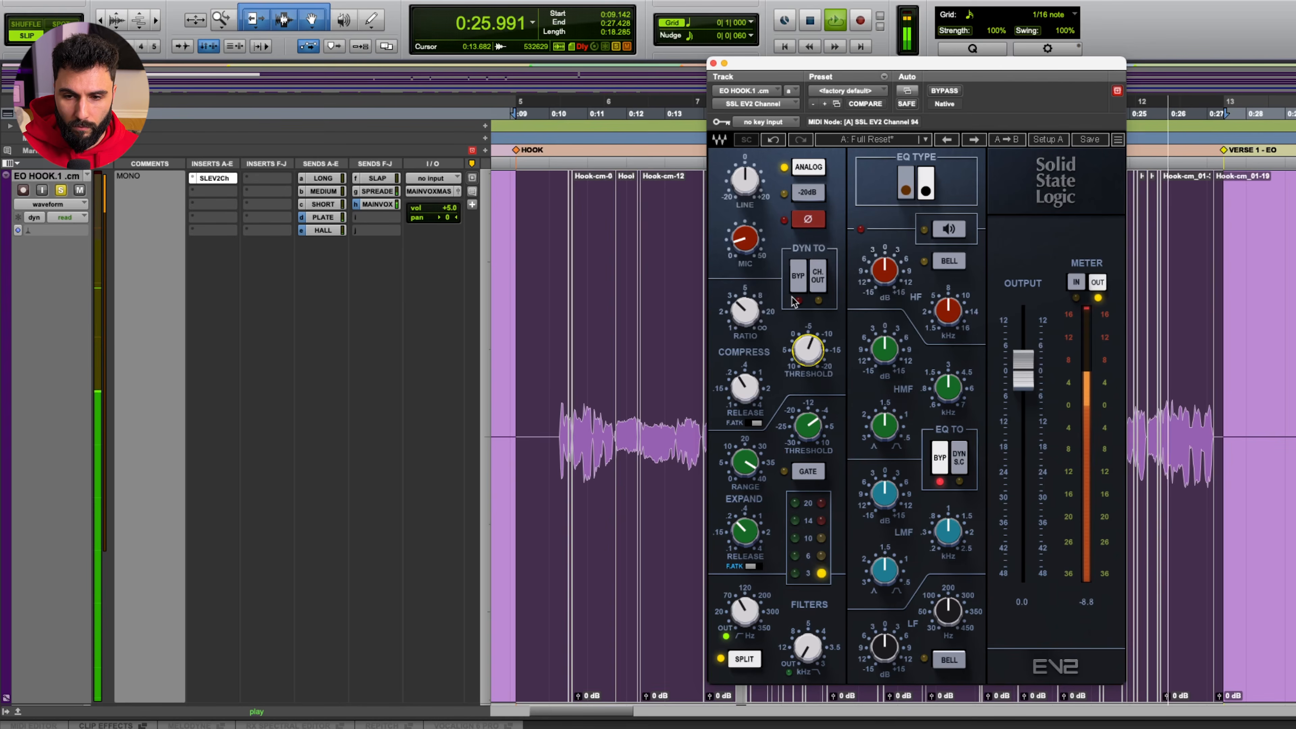
- Bypass and re-enable the dynamics section during playback to compare the hook with and without compression
click(799, 280)
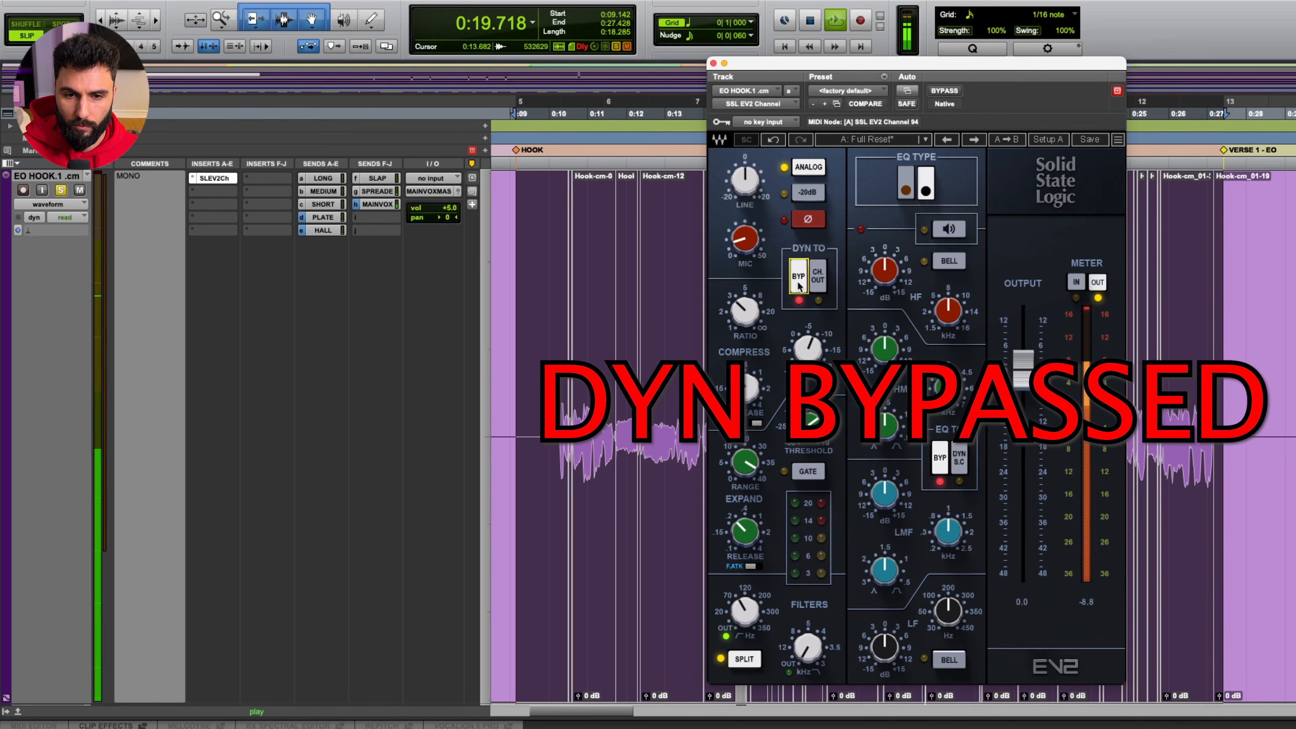
click(798, 278)
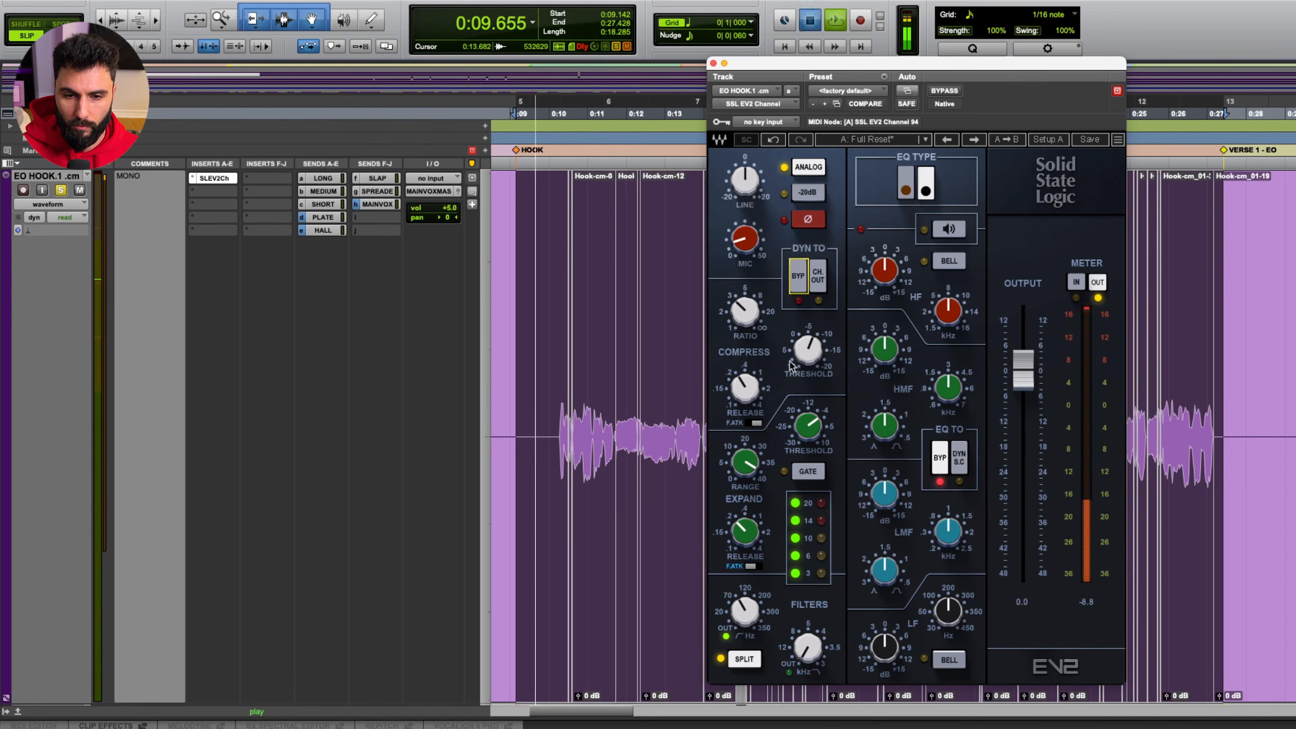
- Stop playback and switch the EQ type between brown and black to compare them, leaving black selected
key(space)
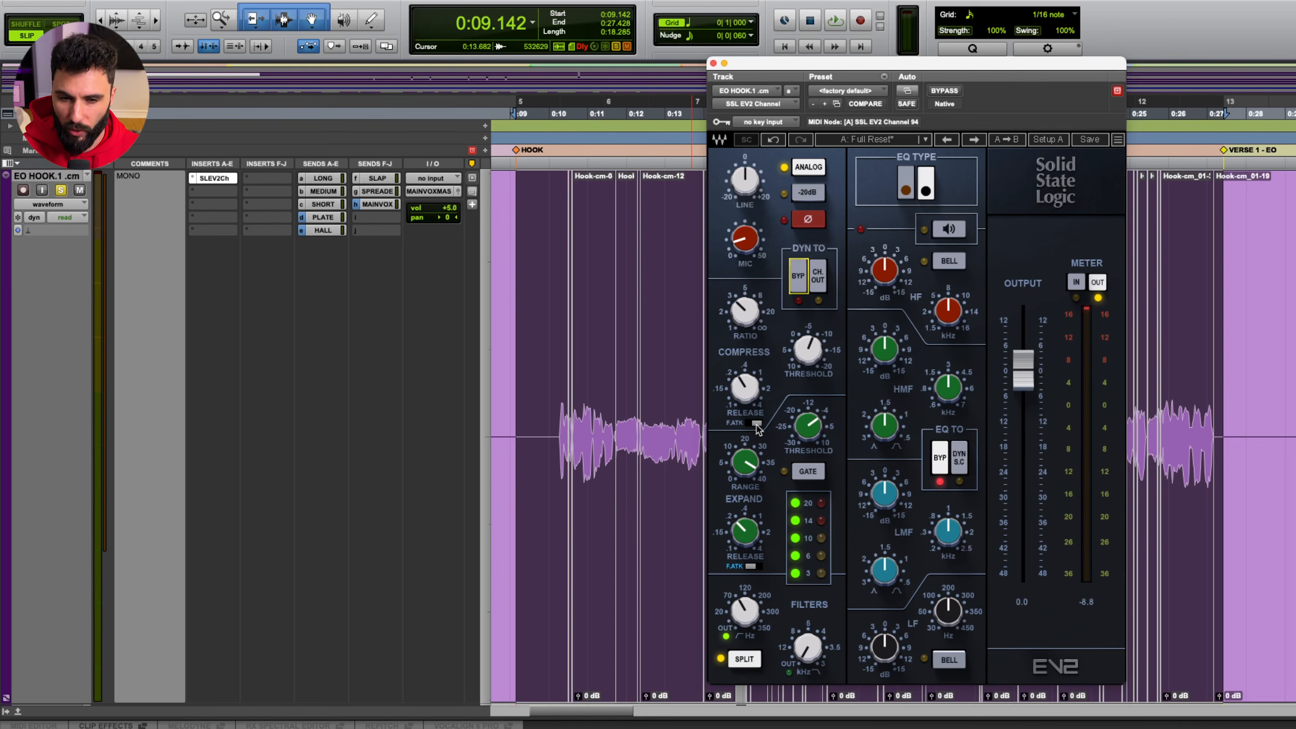
mouse_move(749, 399)
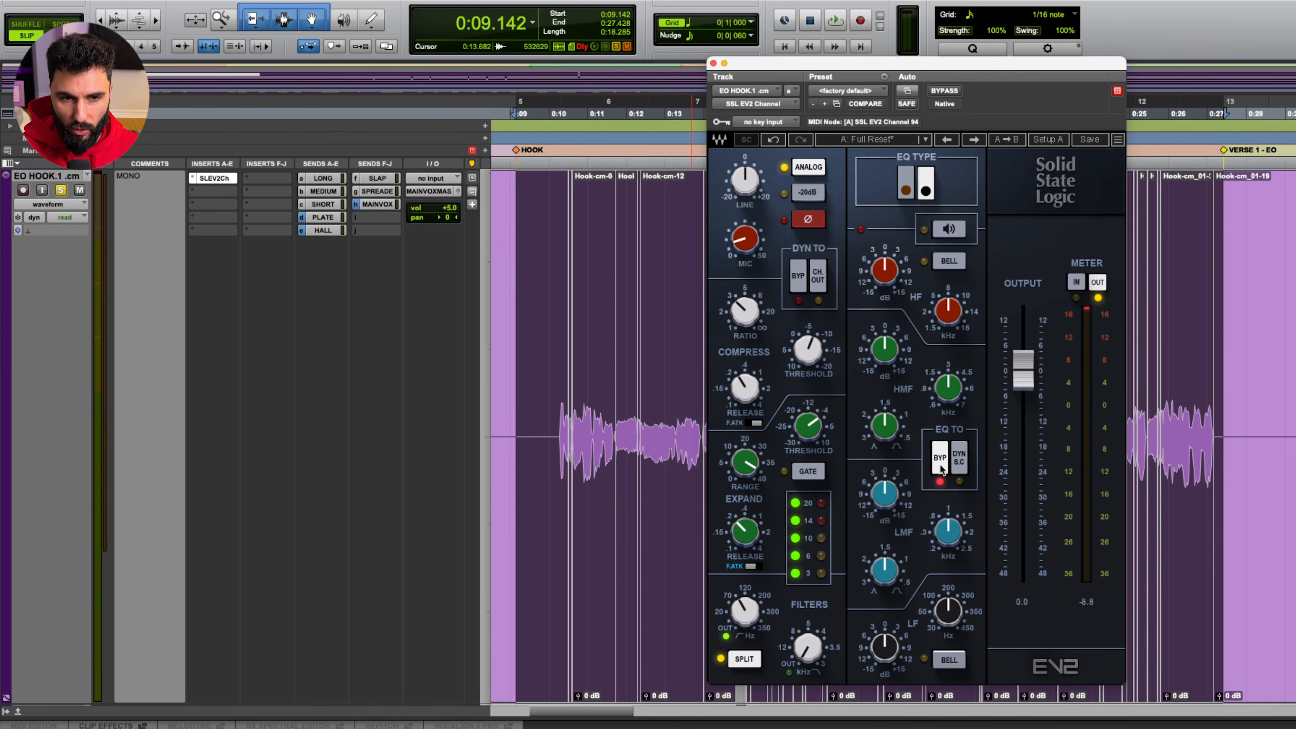
mouse_move(746, 462)
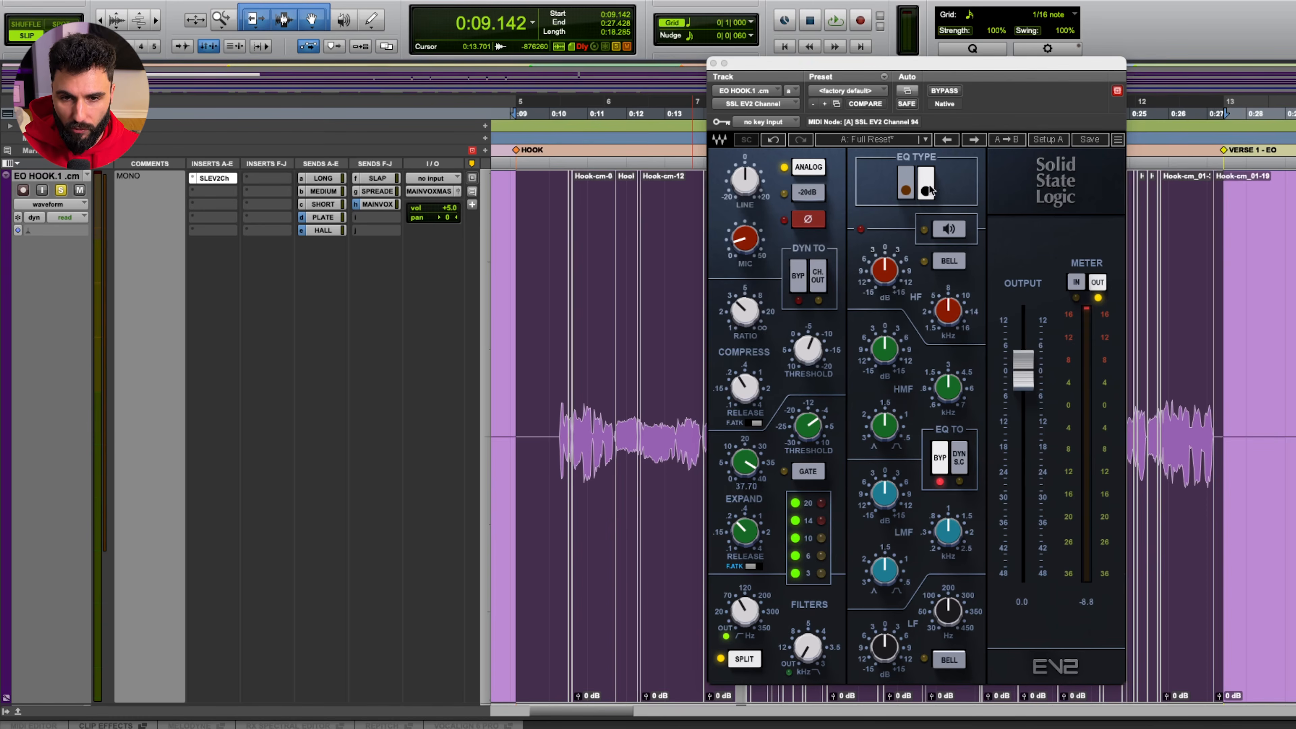
click(908, 196)
click(907, 196)
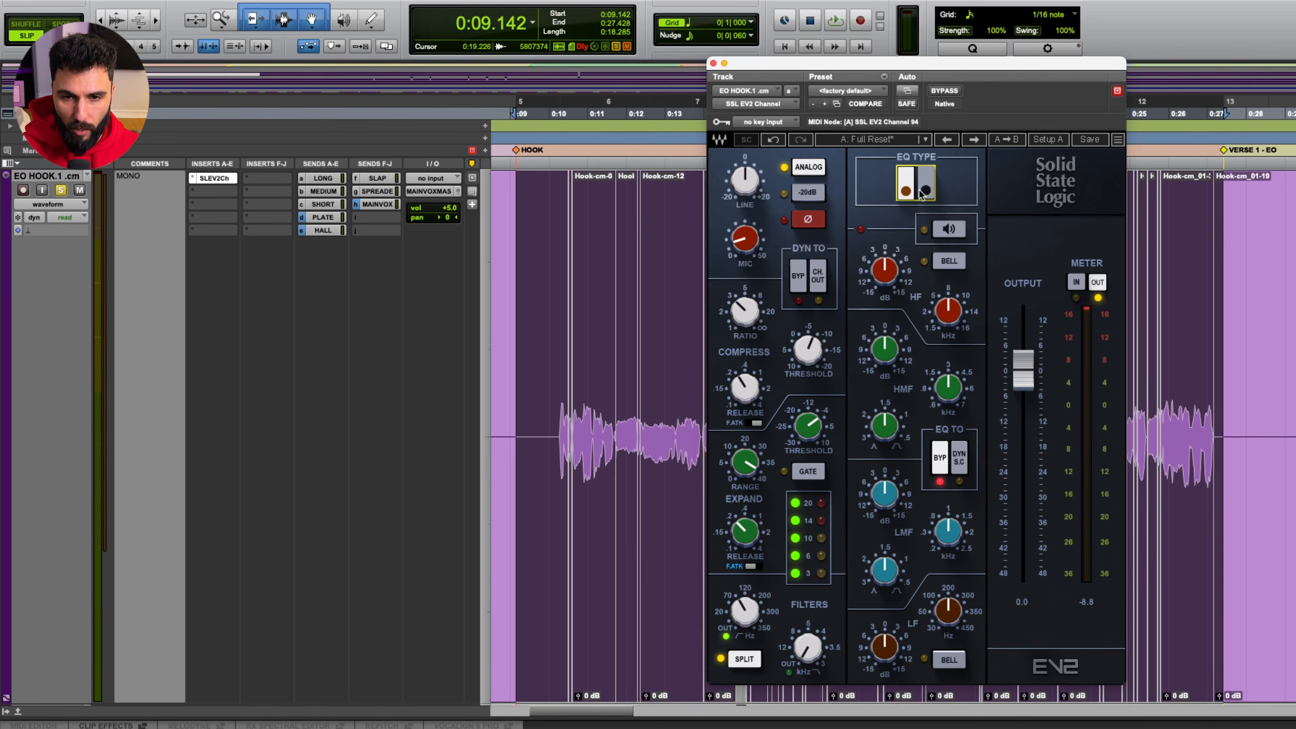
click(924, 195)
click(907, 194)
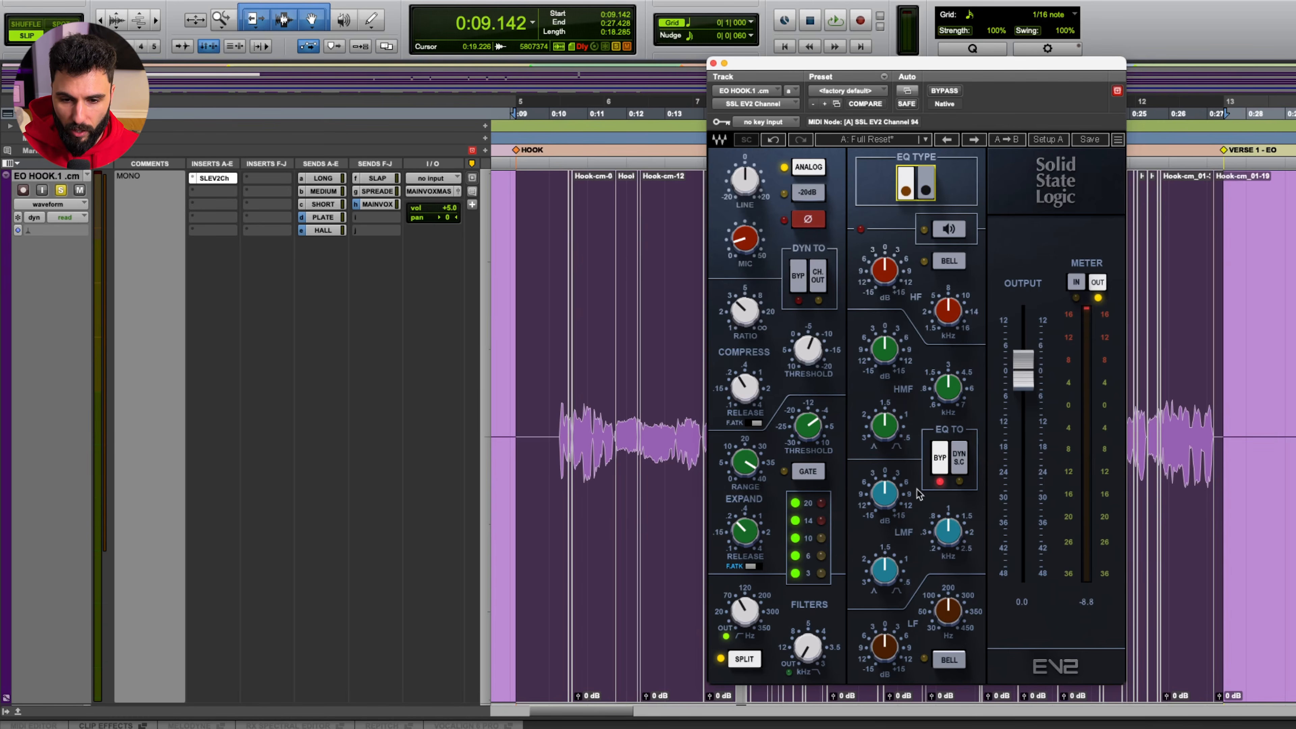
click(925, 192)
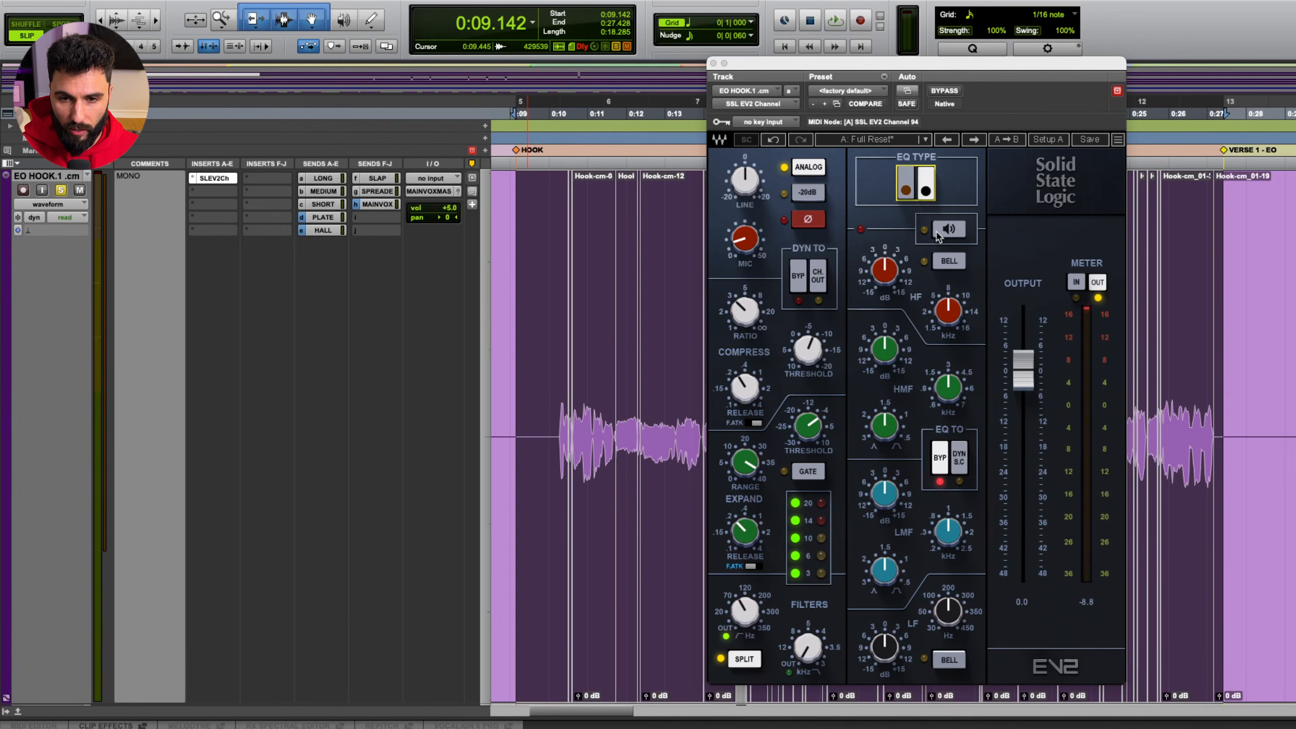
- Turn on EQ band listening, narrow the LMF bandwidth fully, and sweep the LMF frequency to about 0.45 kHz during playback
click(941, 230)
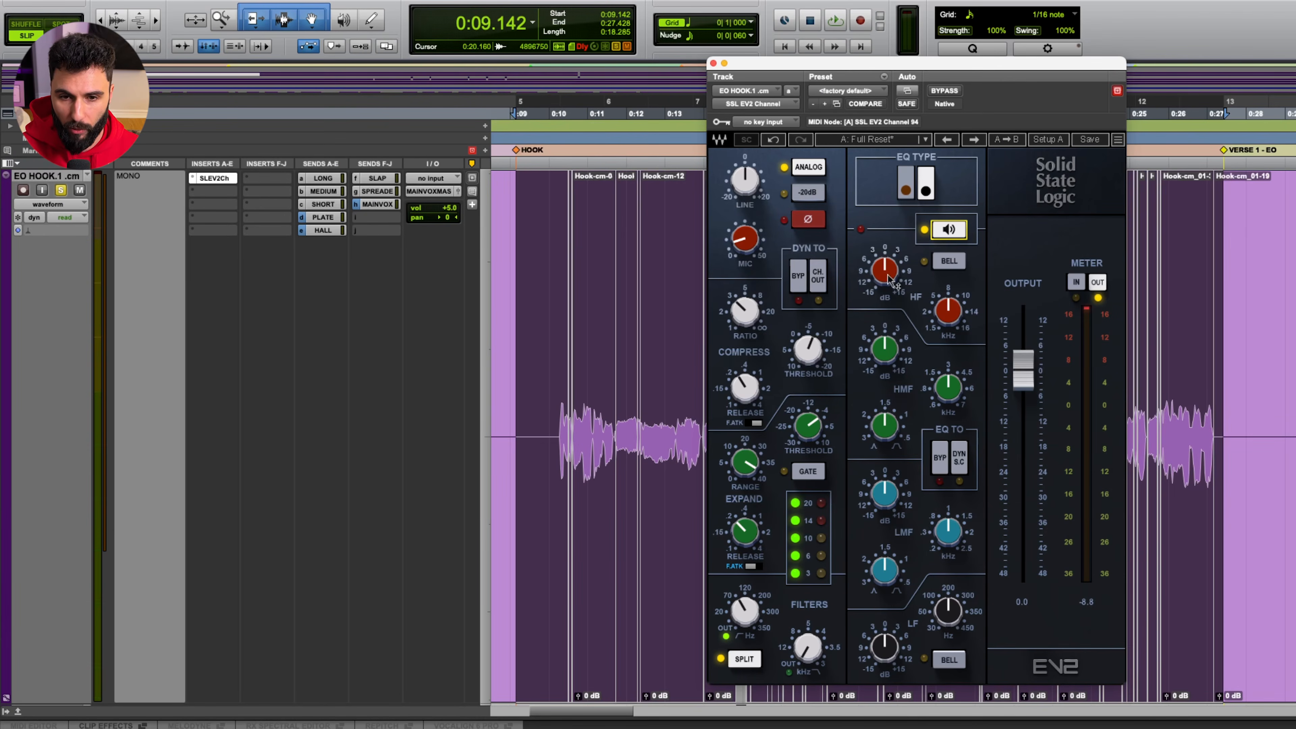
mouse_move(947, 312)
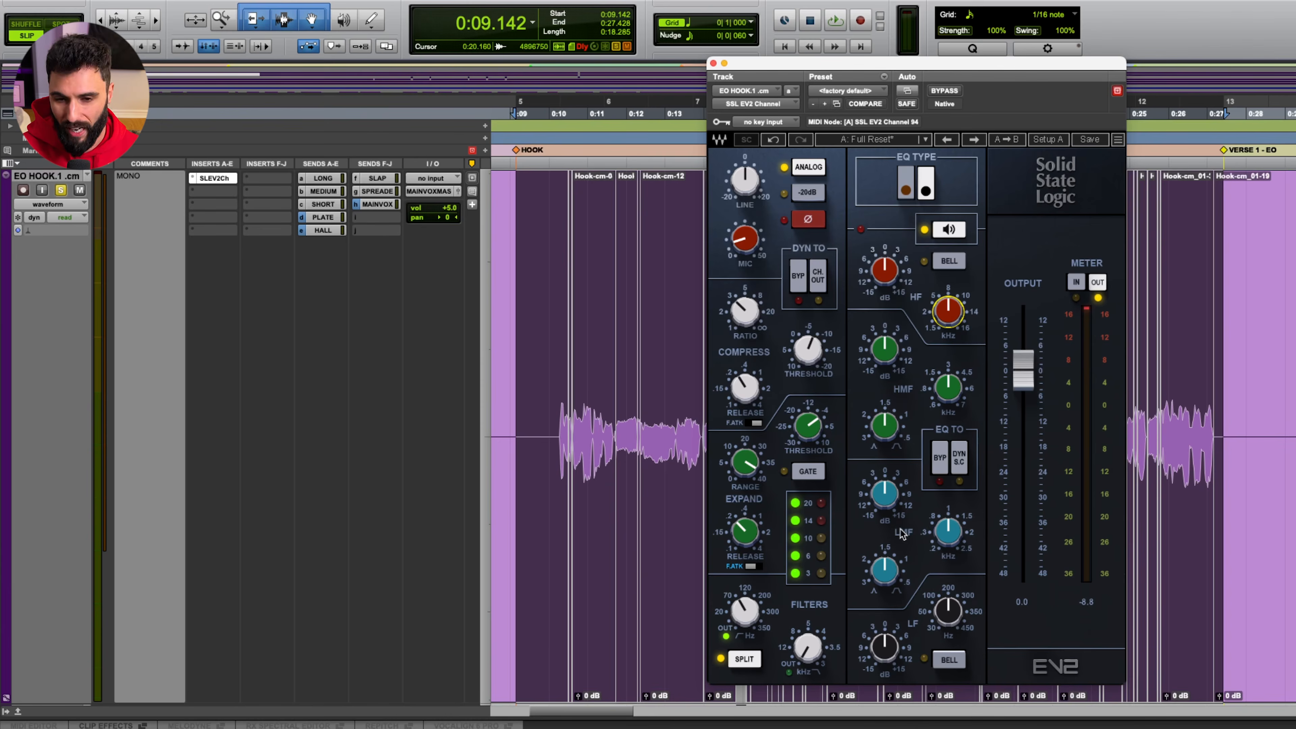
mouse_move(888, 583)
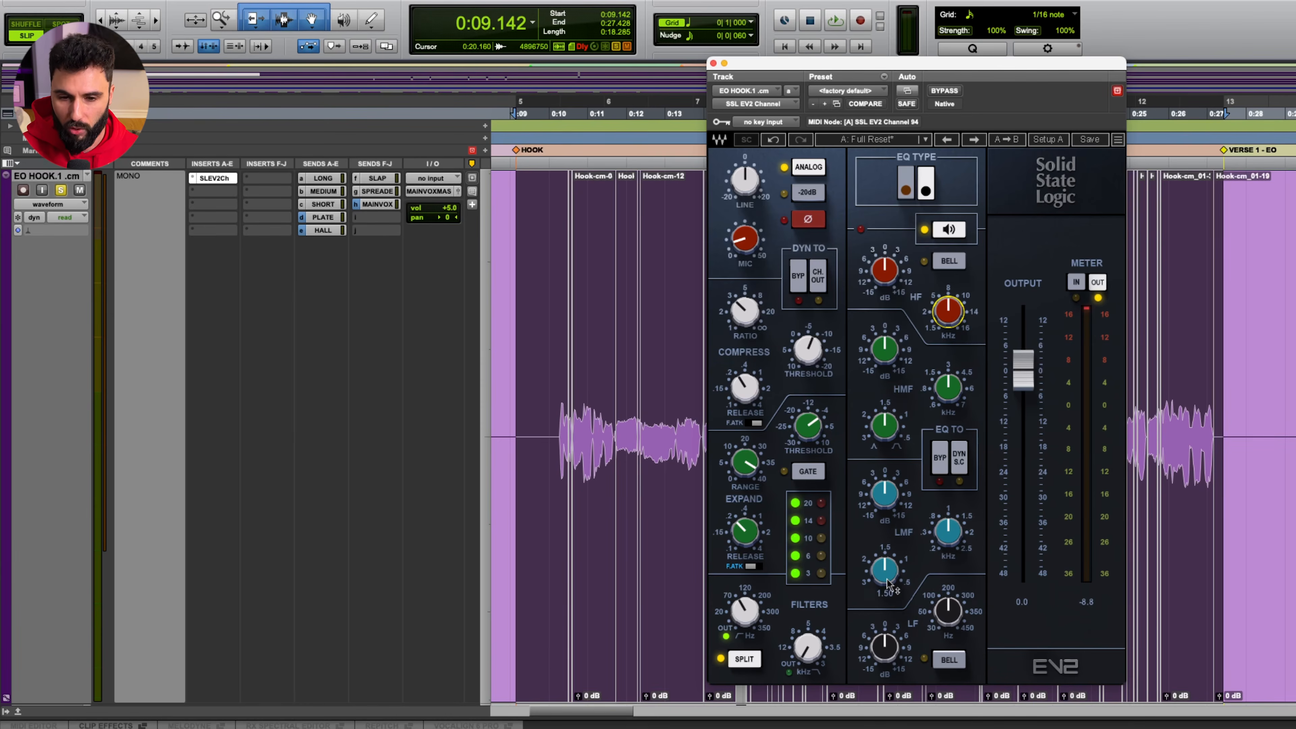
drag(888, 583, 889, 596)
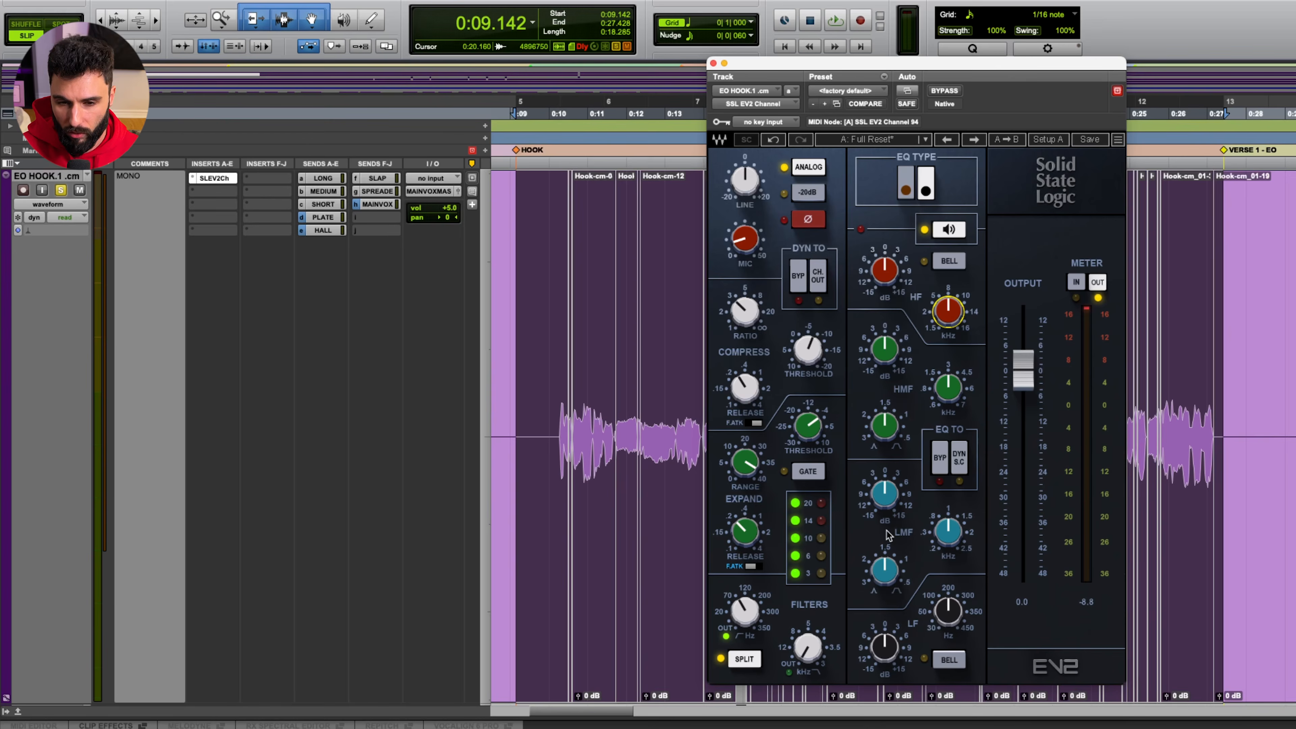
key(space)
drag(949, 535, 949, 551)
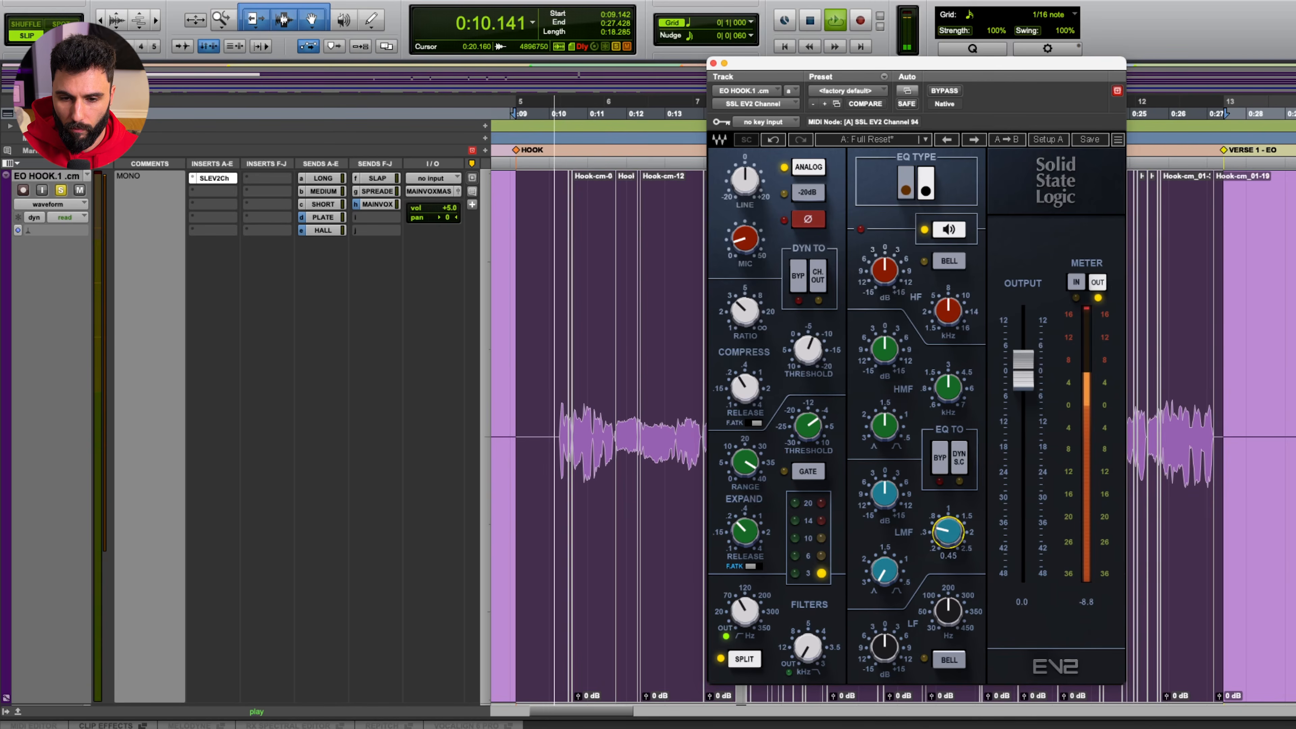
drag(949, 533, 948, 532)
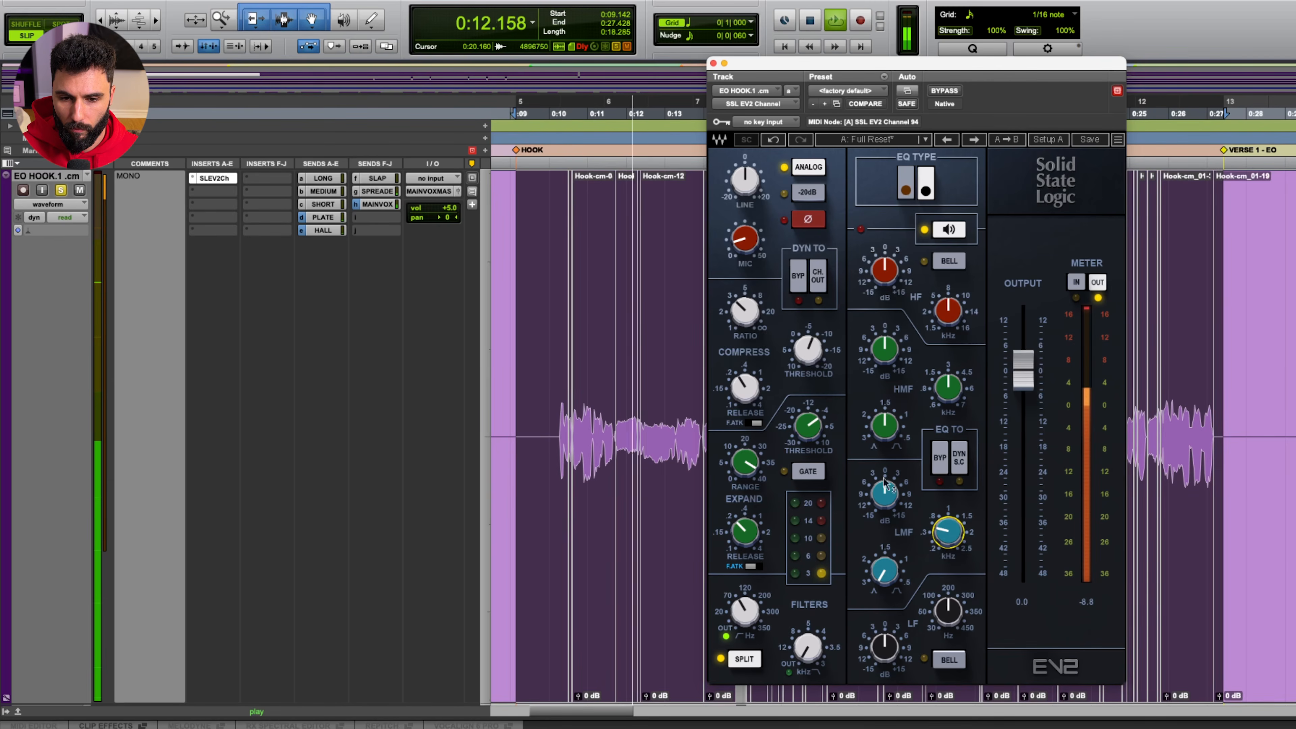
- Turn off band listening, dial the LMF gain to a slight cut, and widen the LMF bandwidth
drag(884, 494, 883, 546)
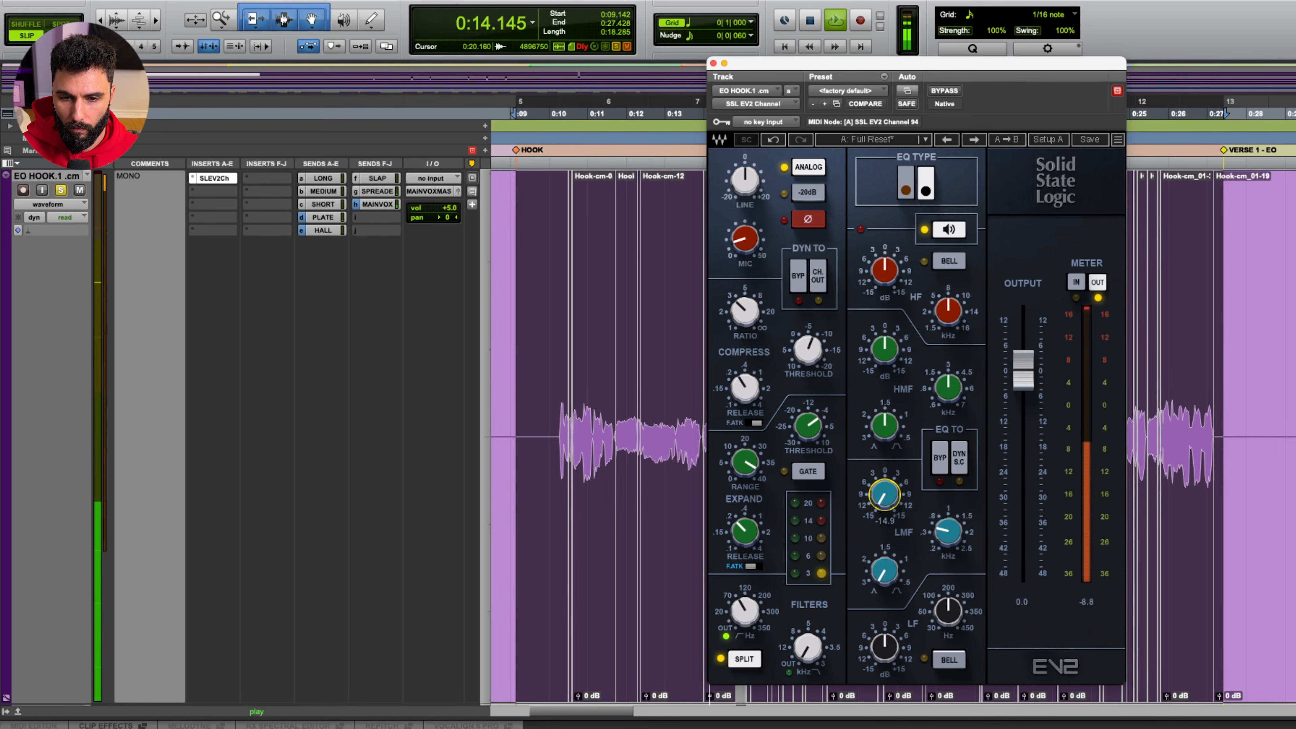
click(945, 232)
drag(889, 493, 889, 441)
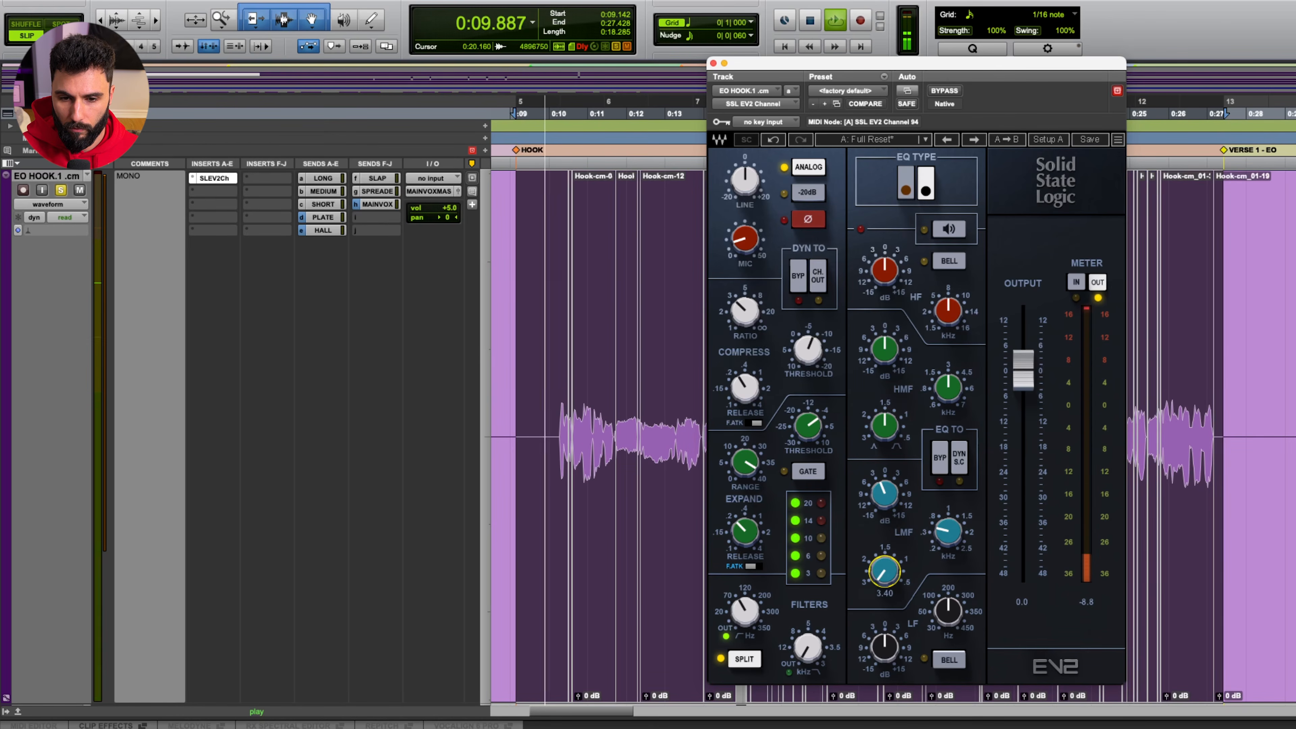
mouse_move(884, 571)
mouse_down()
mouse_move(884, 513)
mouse_move(884, 553)
mouse_up()
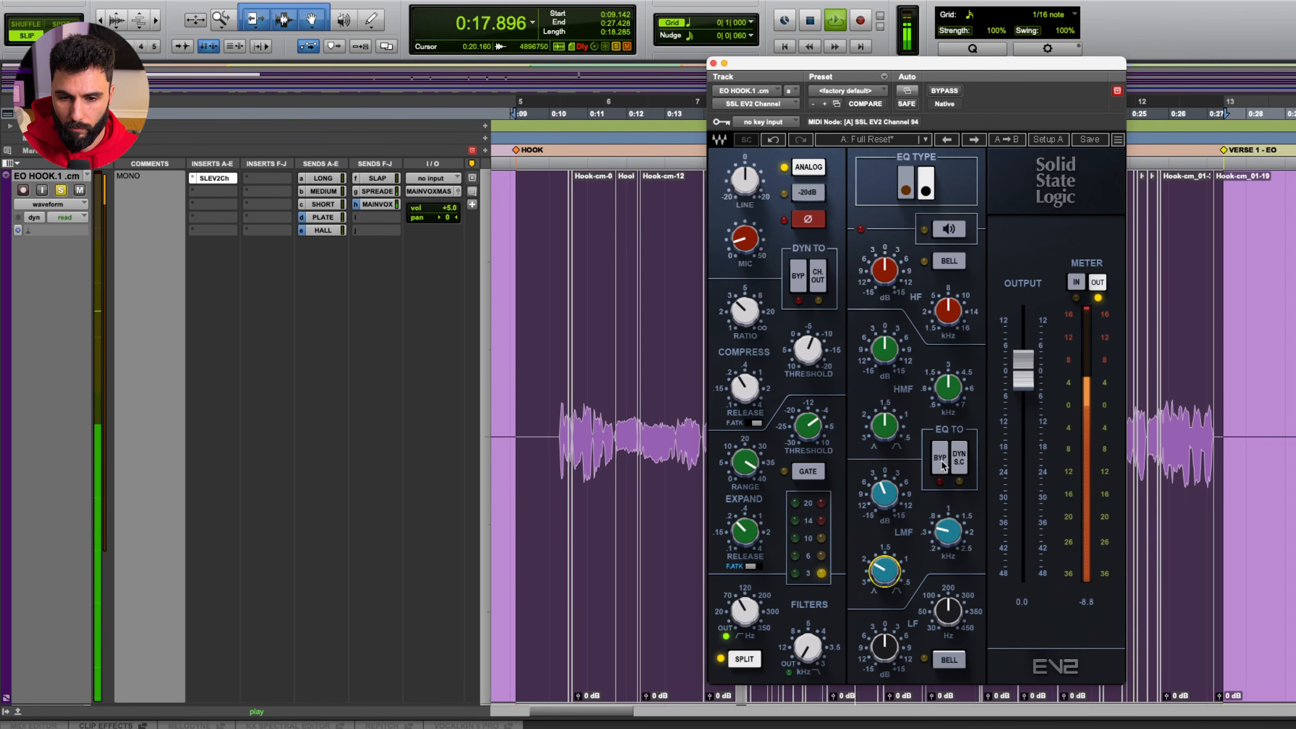
- Bypass and re-enable the EQ during playback to compare the hook with and without the LMF cut
click(940, 458)
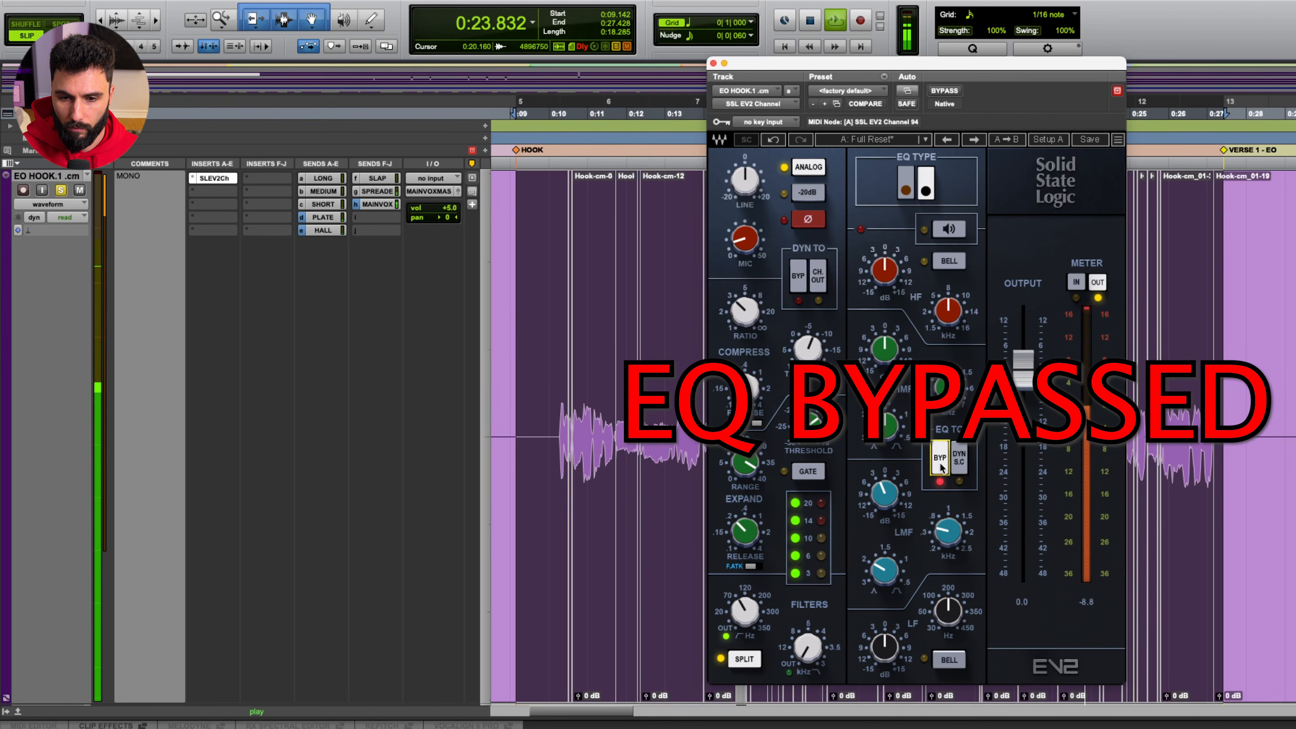
click(940, 459)
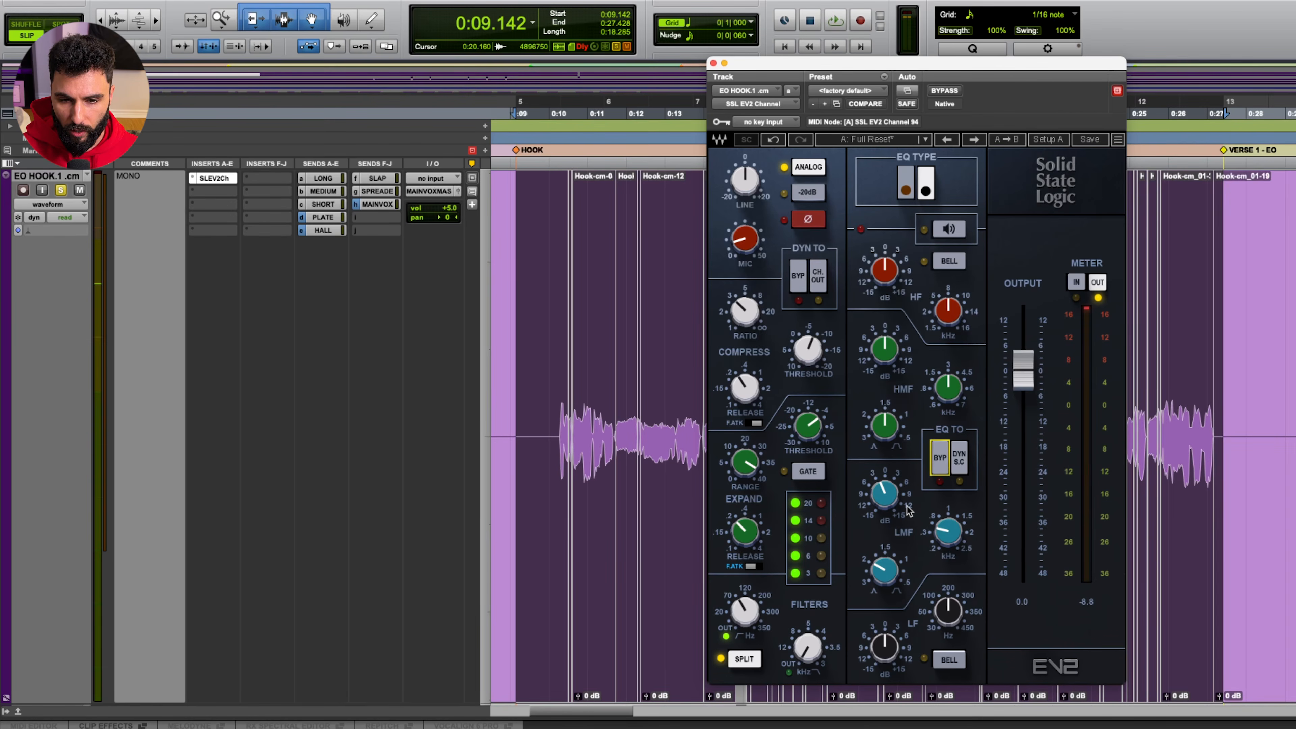
click(953, 537)
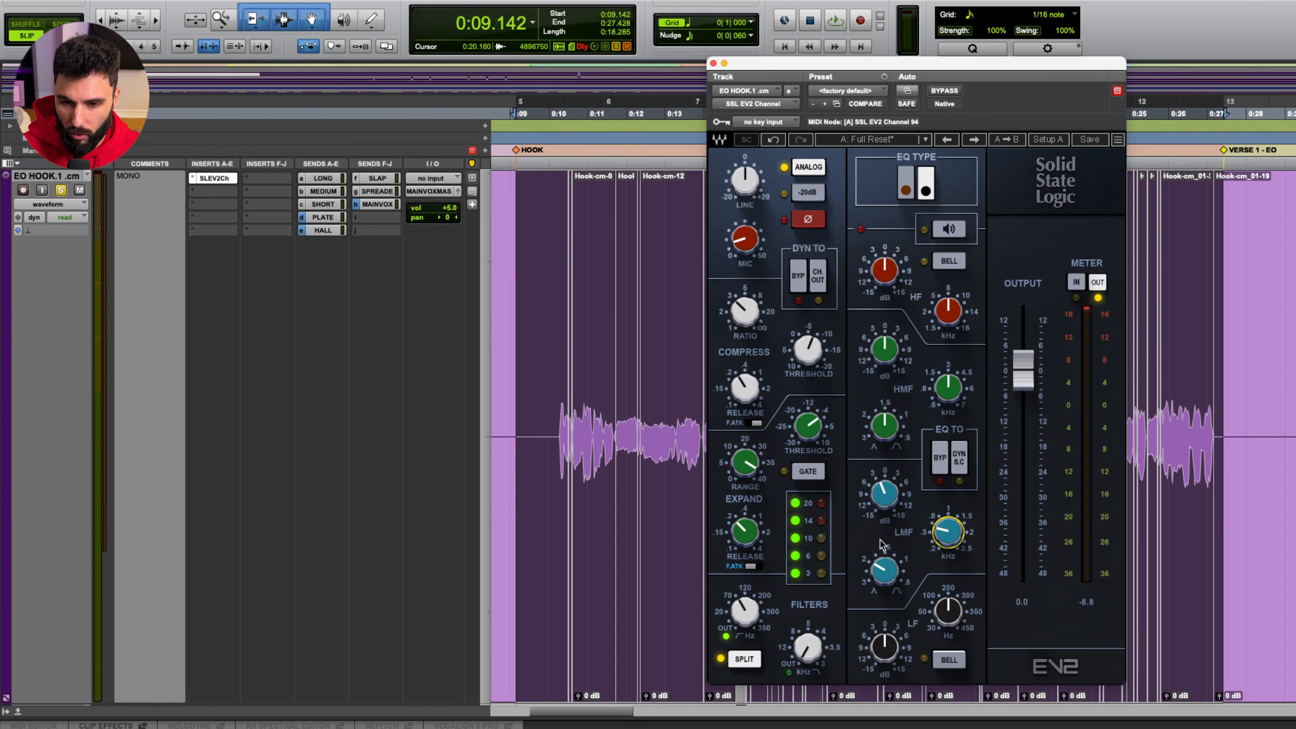
click(879, 503)
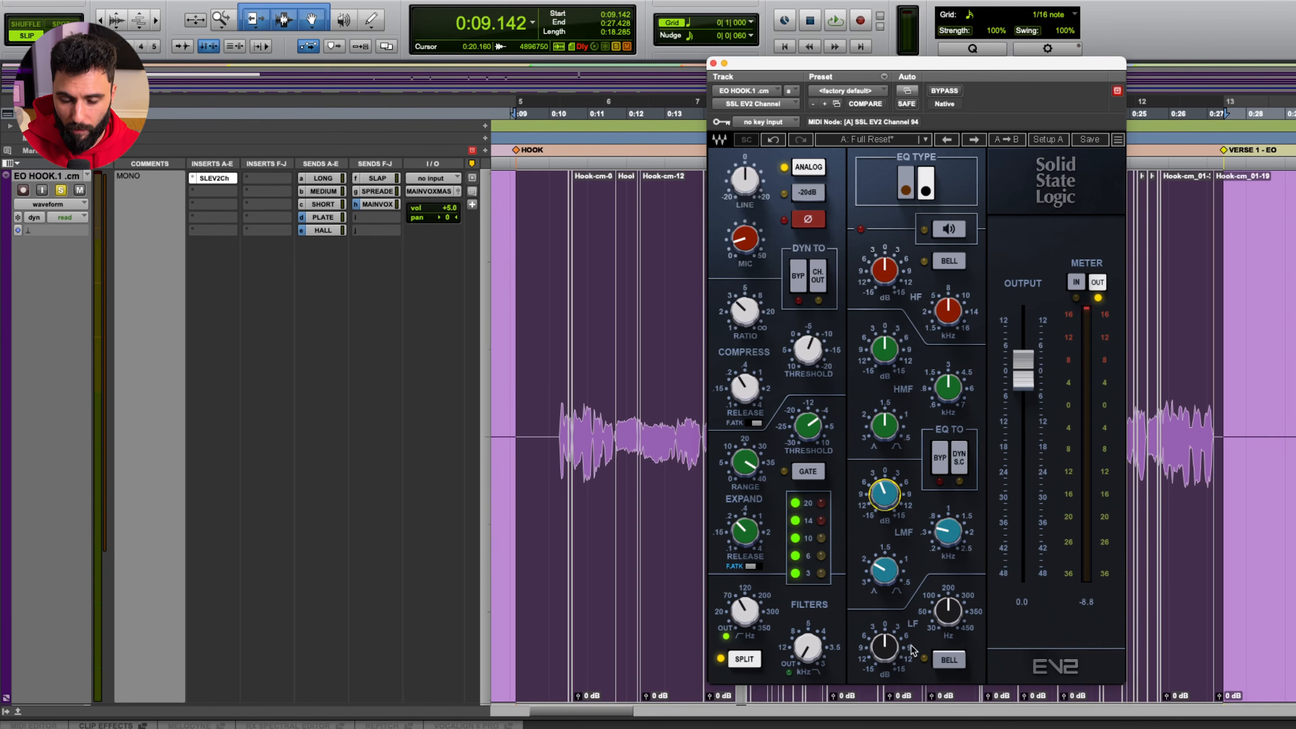
- Turn on band listening, set the LF band to bell, and sweep its frequency to about 161 Hz during playback
click(952, 230)
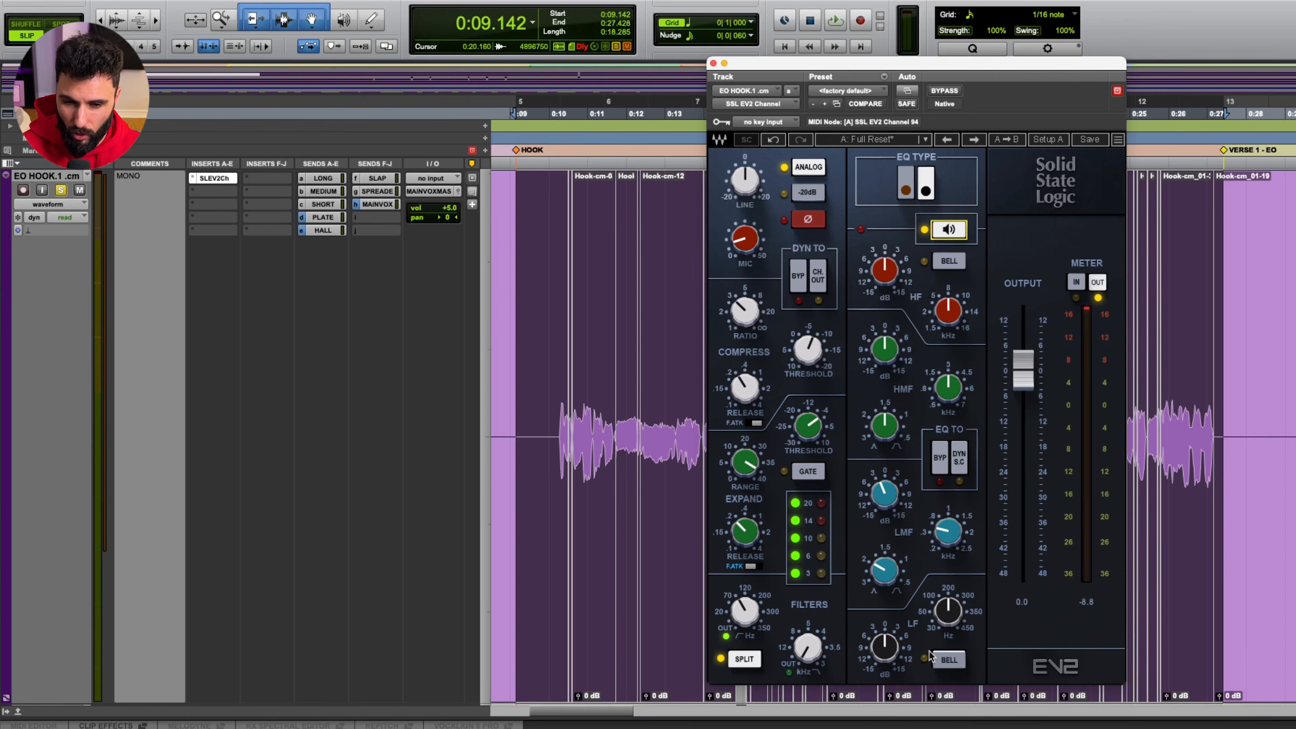
click(945, 659)
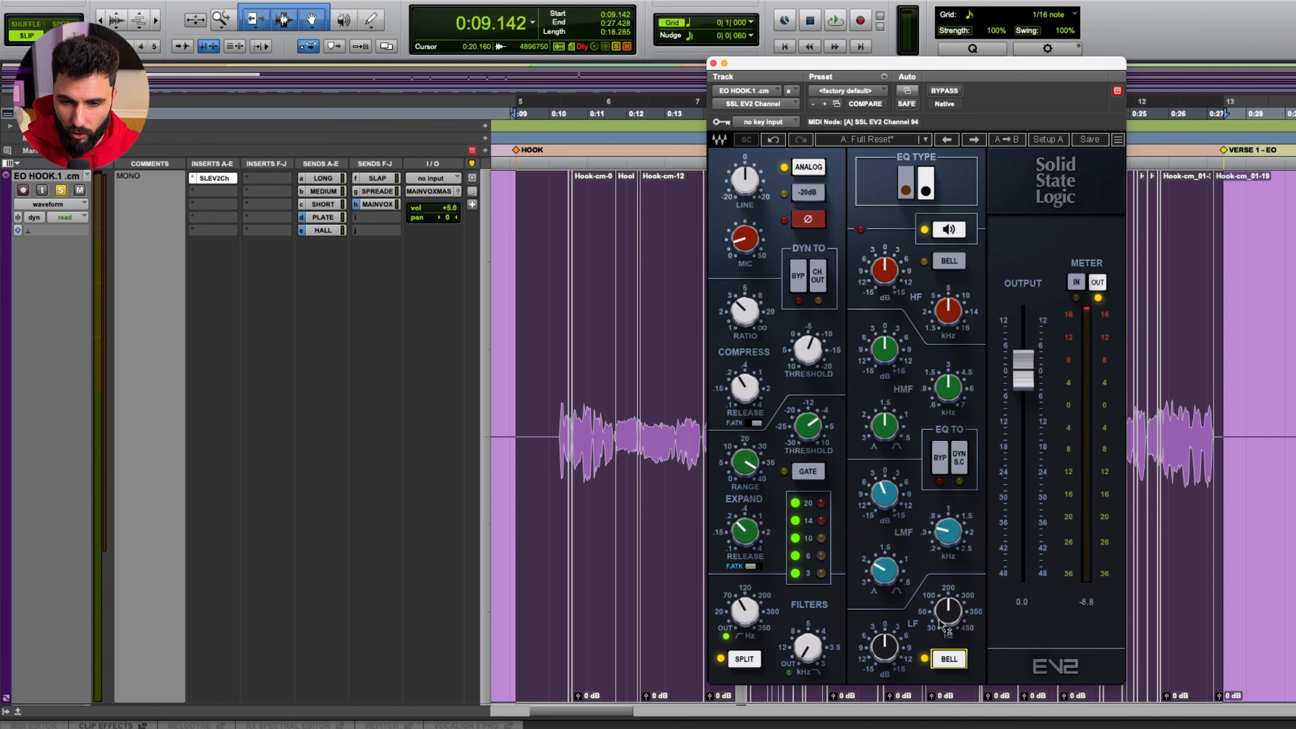
key(space)
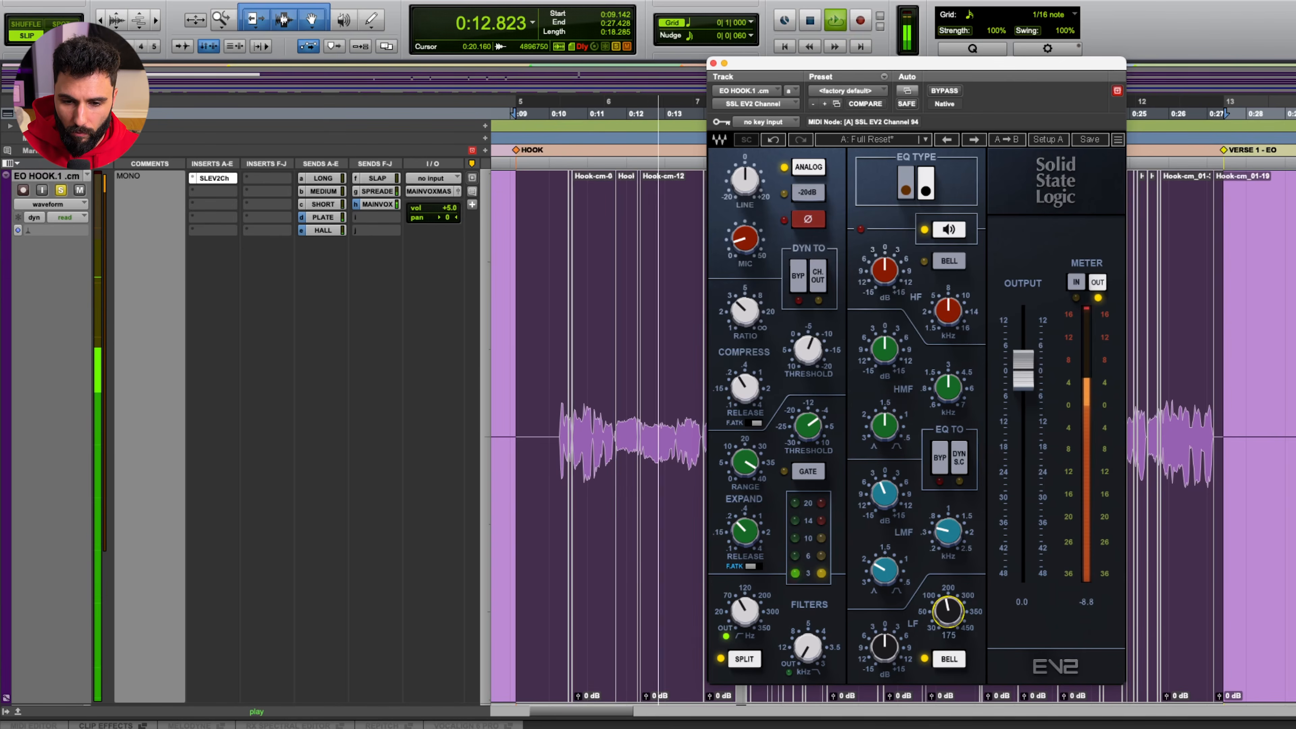
drag(949, 612, 948, 616)
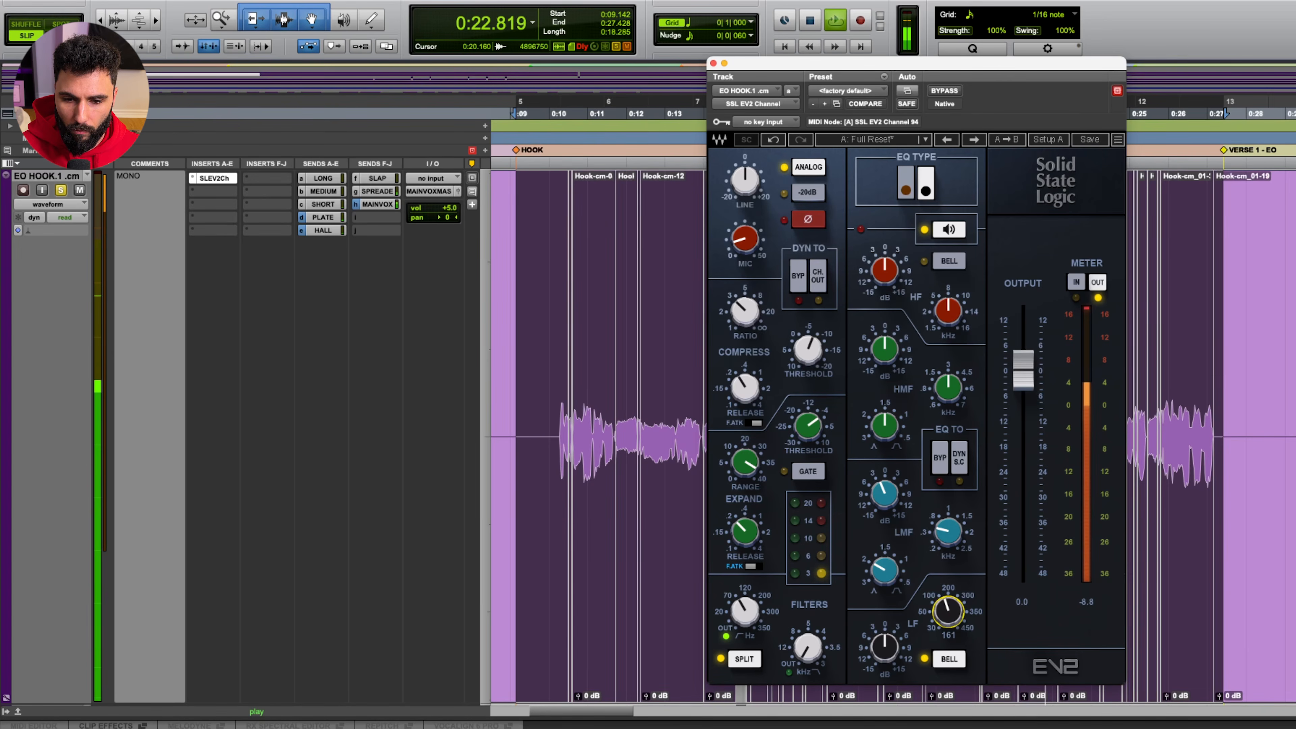
- Turn off band listening and cut the LF band's gain to about -4.2 dB
mouse_move(884, 648)
mouse_down()
mouse_move(885, 703)
mouse_move(884, 660)
mouse_up()
click(947, 230)
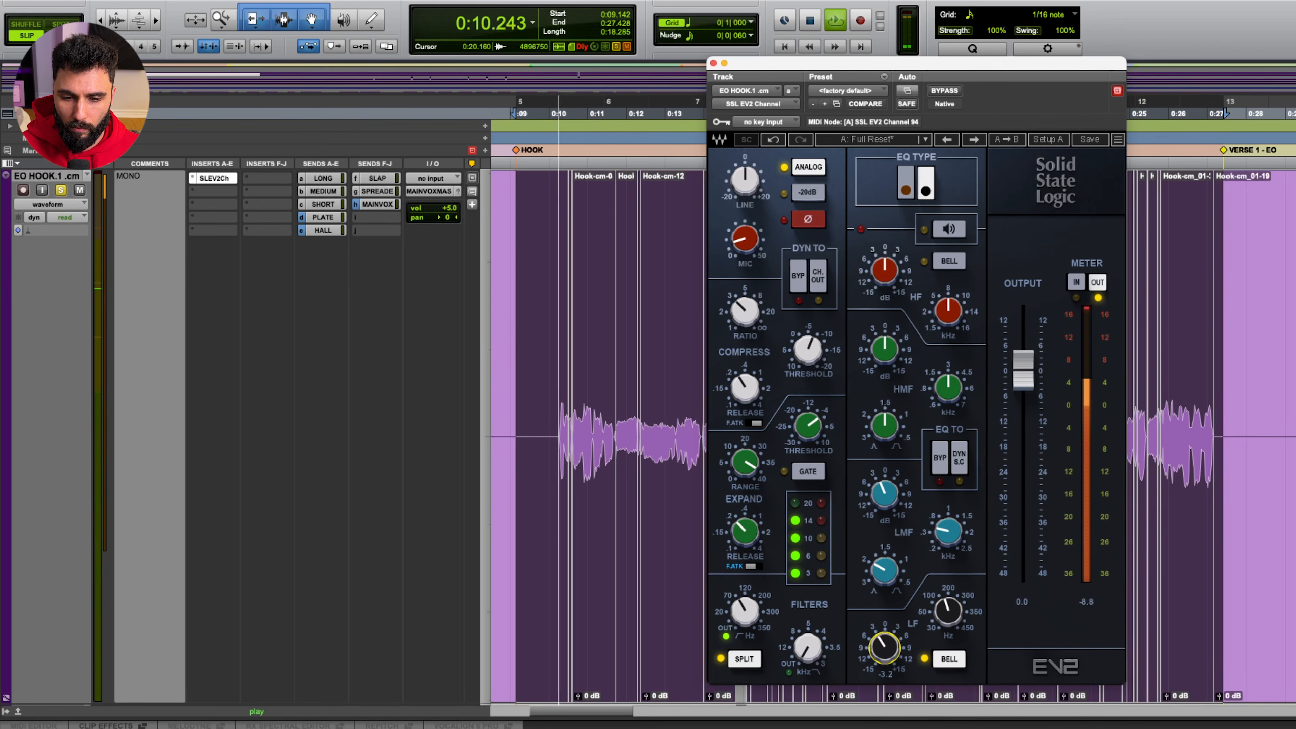
drag(893, 651, 893, 662)
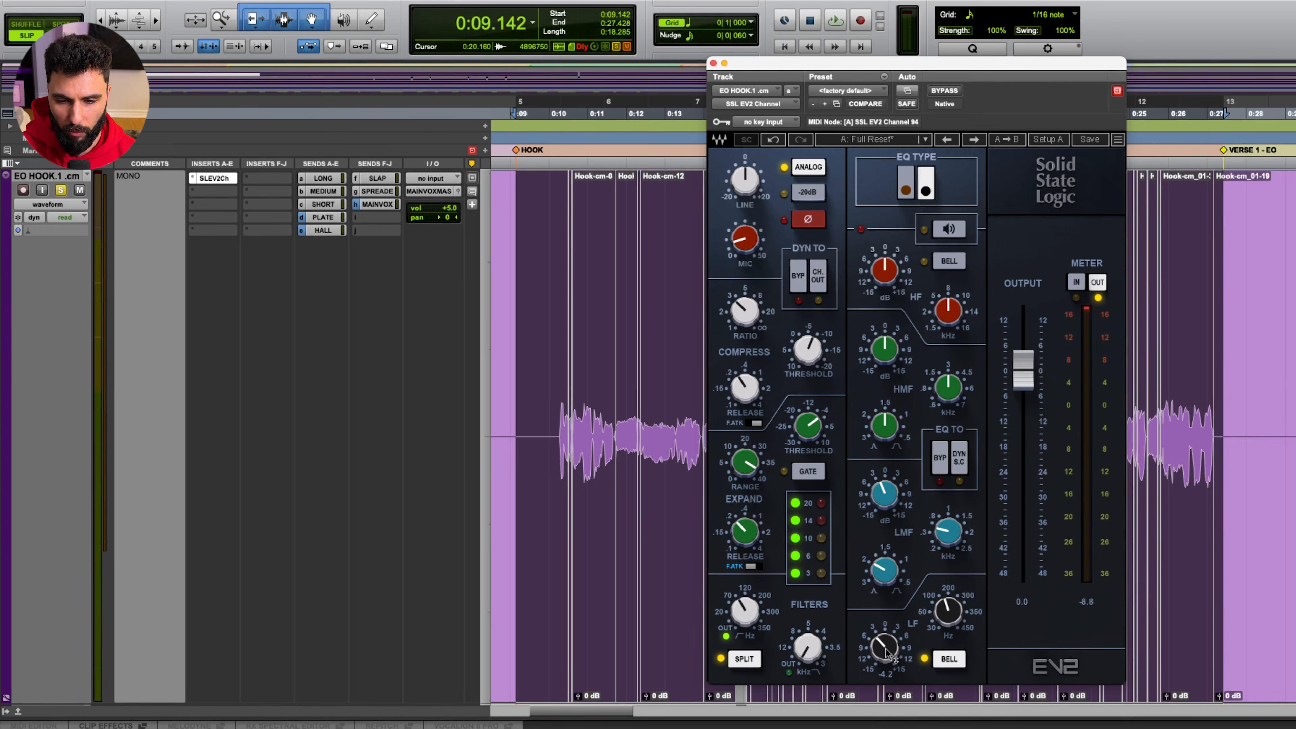
click(957, 608)
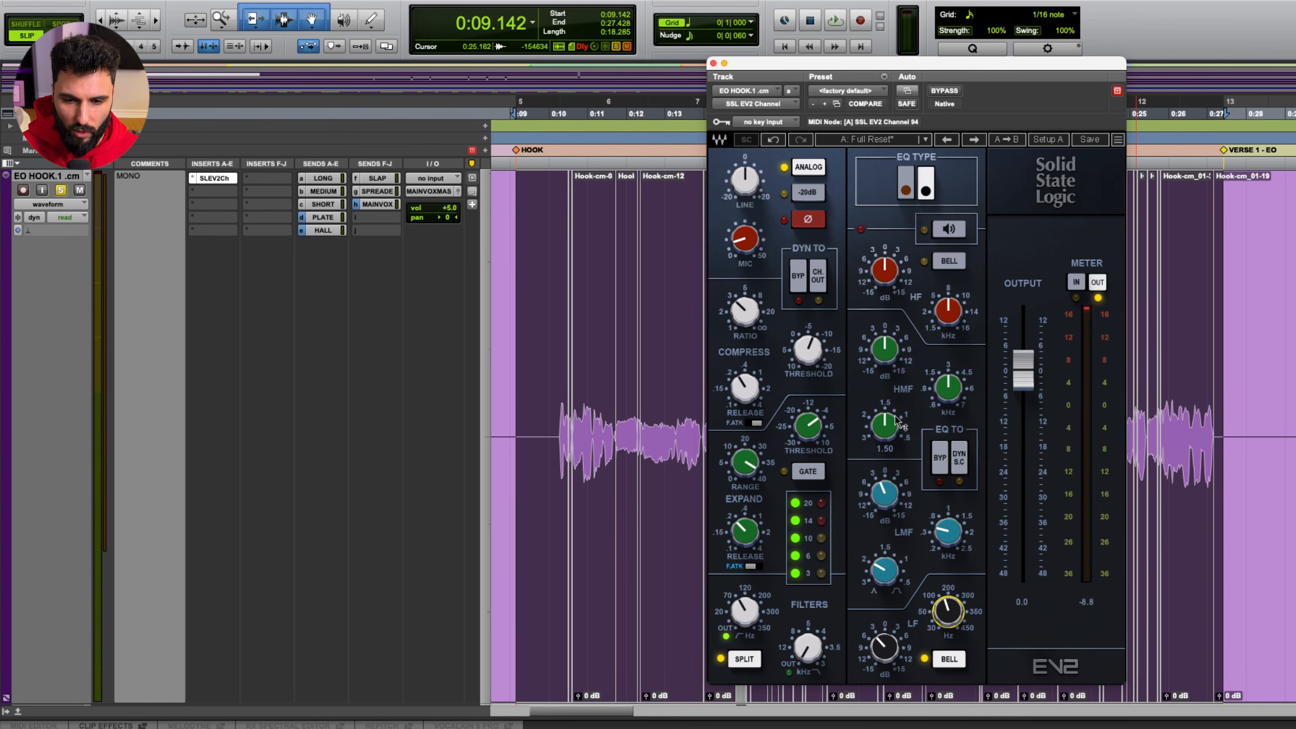
- Play back the hook with band listening on, narrow the HMF bandwidth, and sweep its frequency down below 3 kHz
key(space)
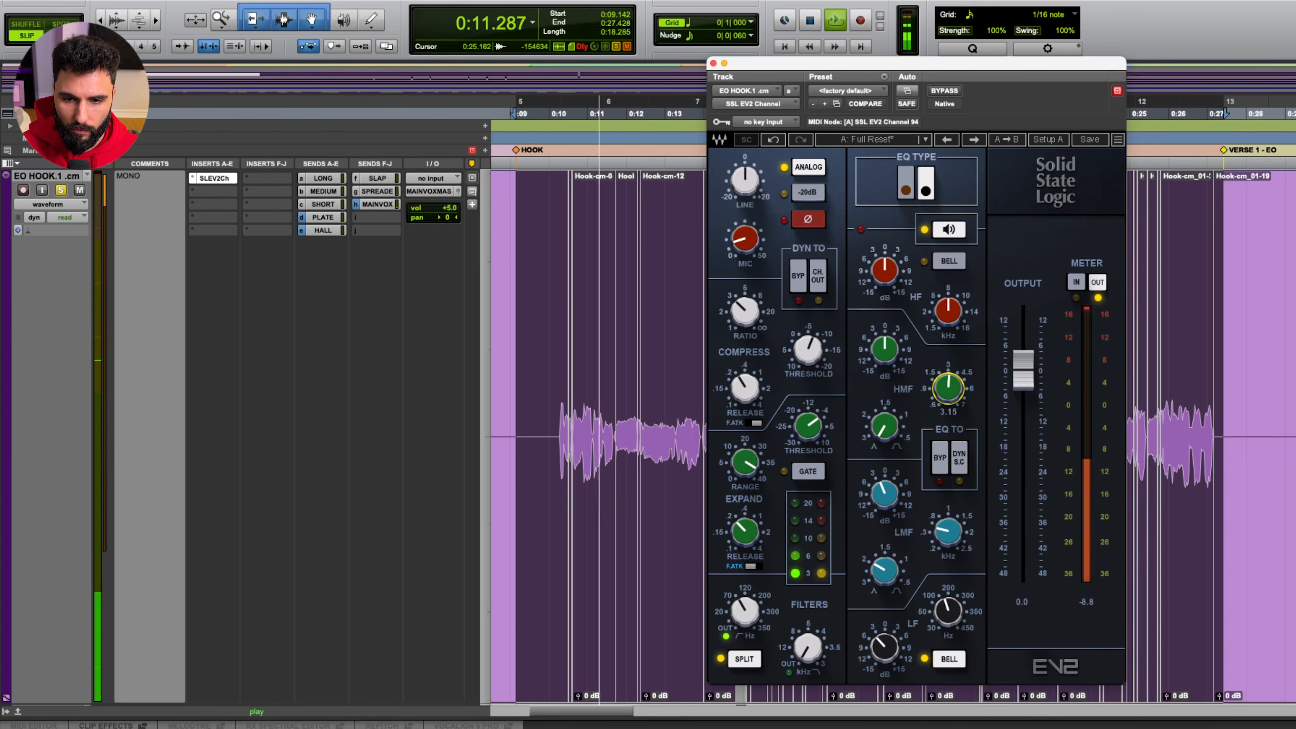
drag(948, 389, 949, 426)
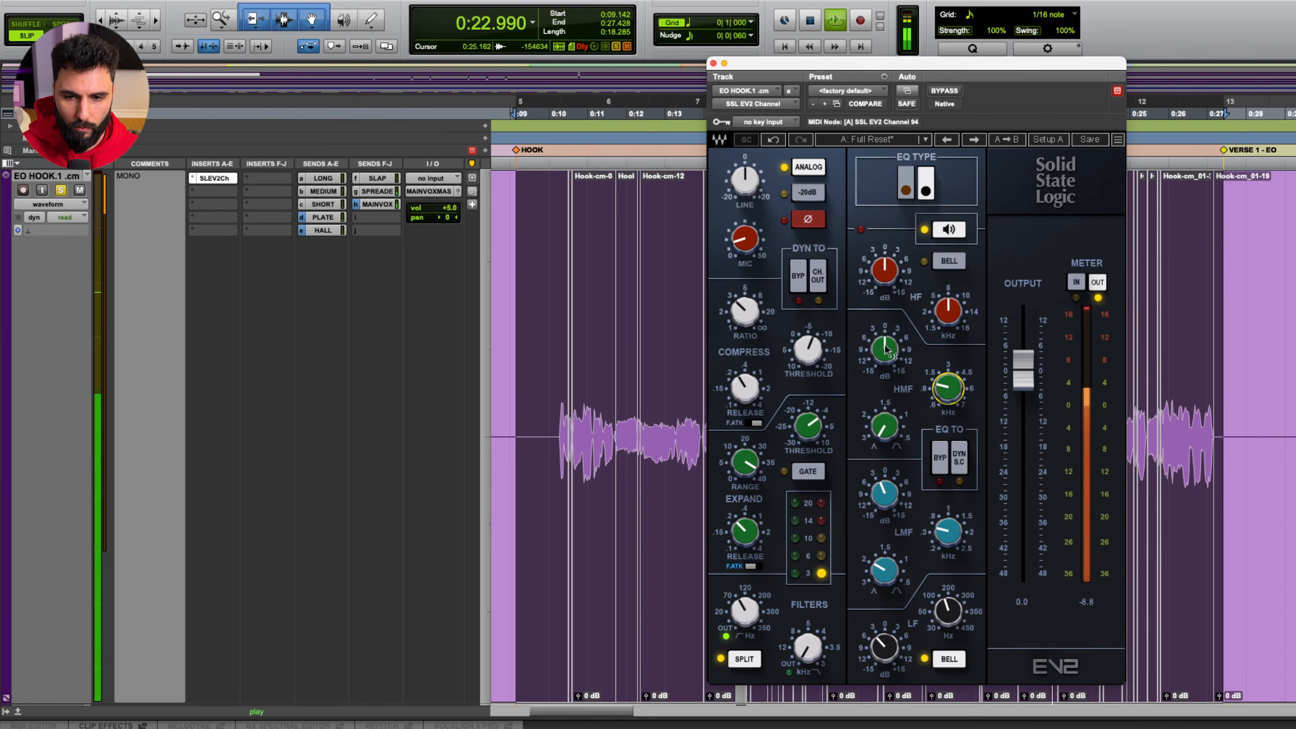
click(950, 229)
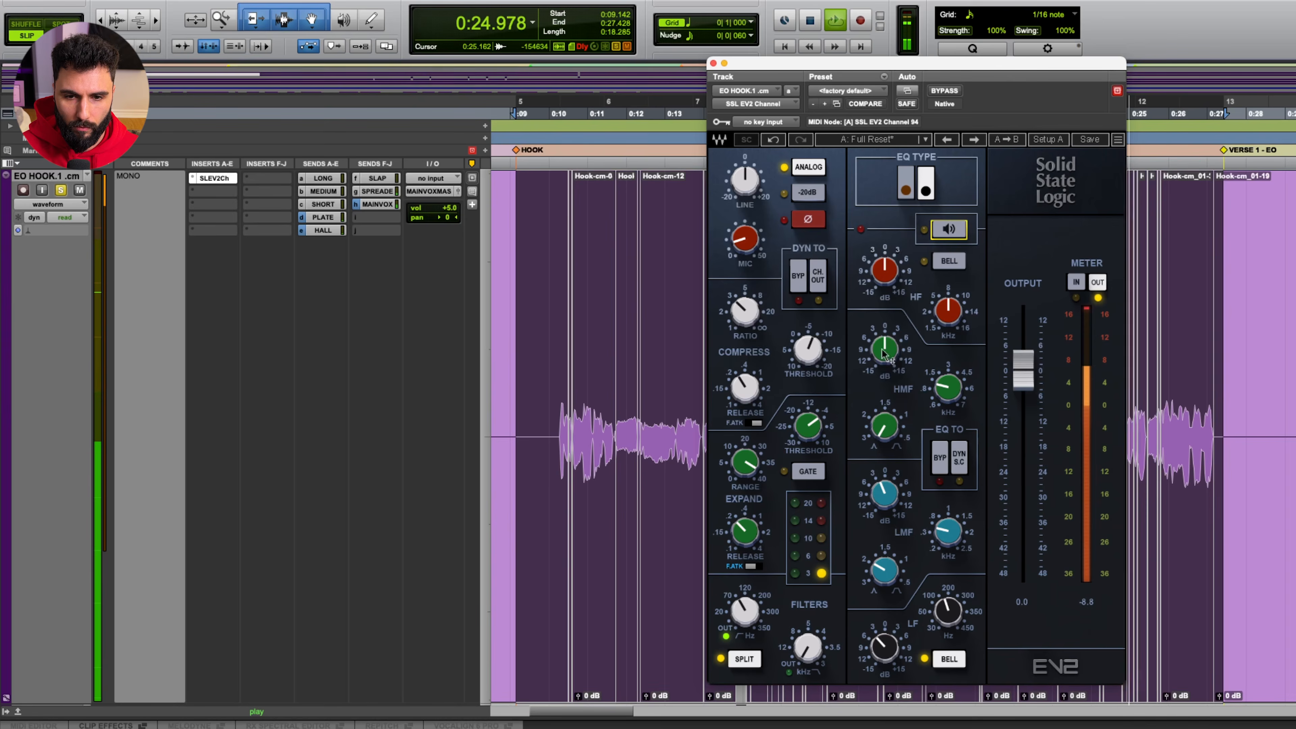
- Cut the HMF band's gain moderately and widen its bandwidth slightly during playback
mouse_move(885, 349)
mouse_down()
mouse_move(884, 388)
mouse_move(887, 359)
mouse_up()
click(885, 428)
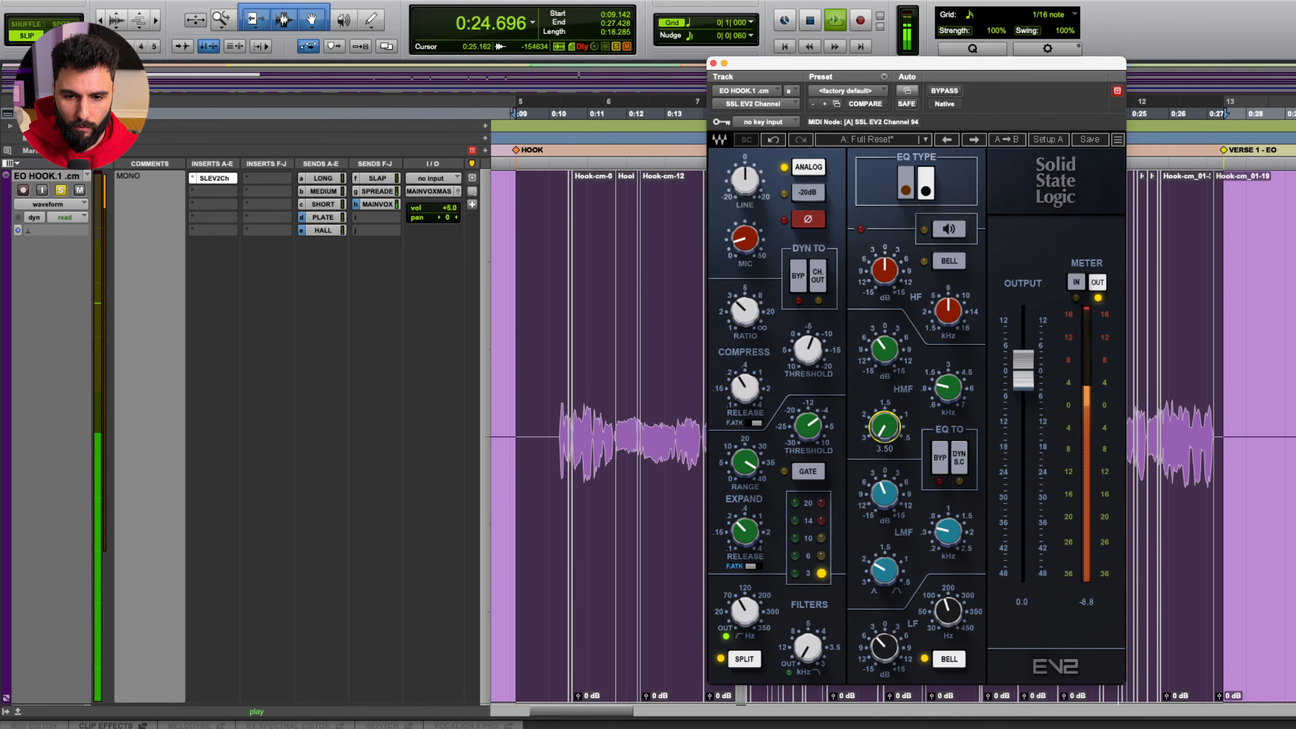
mouse_move(885, 428)
mouse_down()
mouse_move(885, 362)
mouse_move(885, 420)
mouse_up()
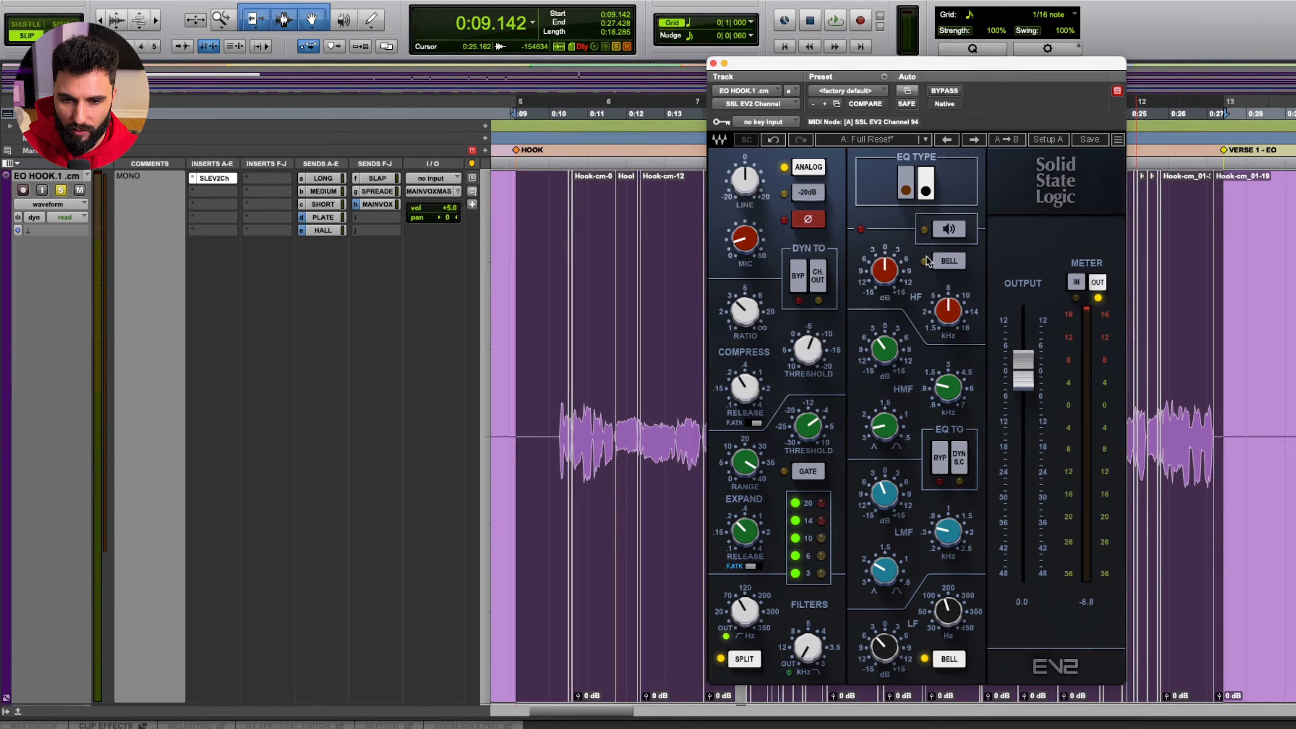
click(953, 388)
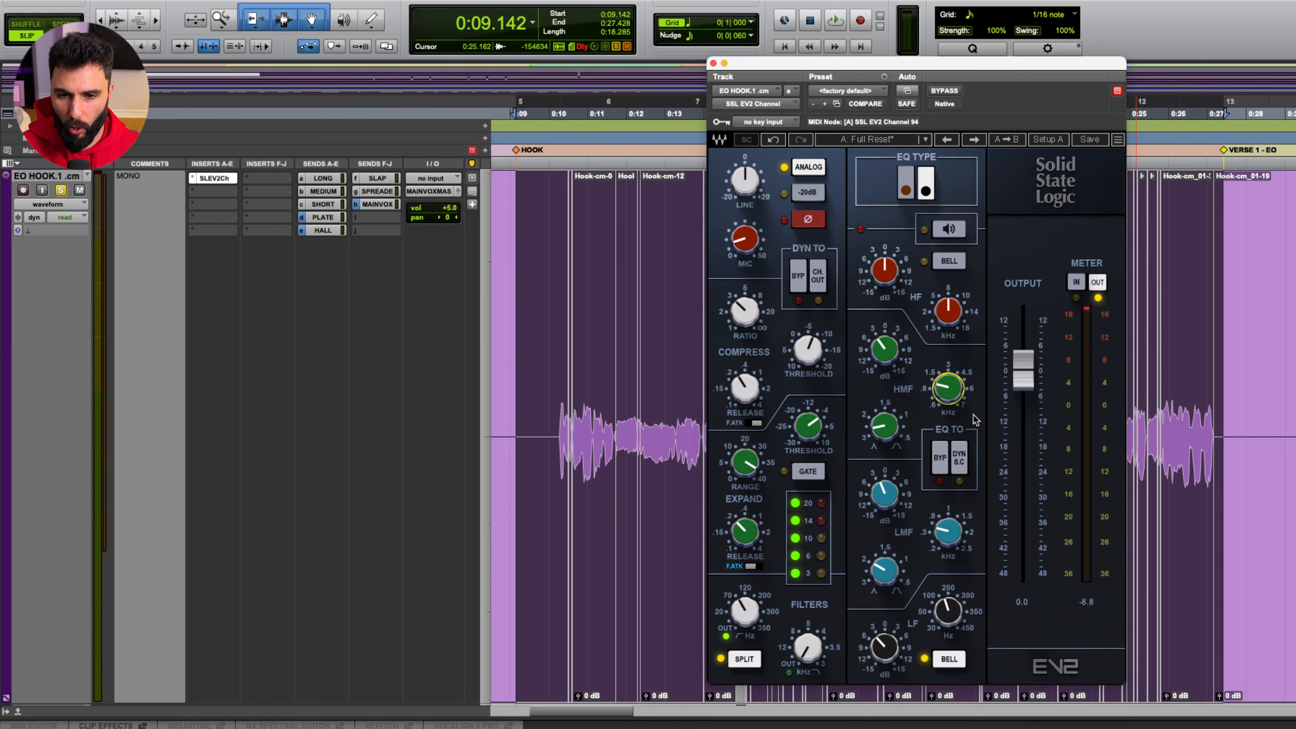
click(888, 360)
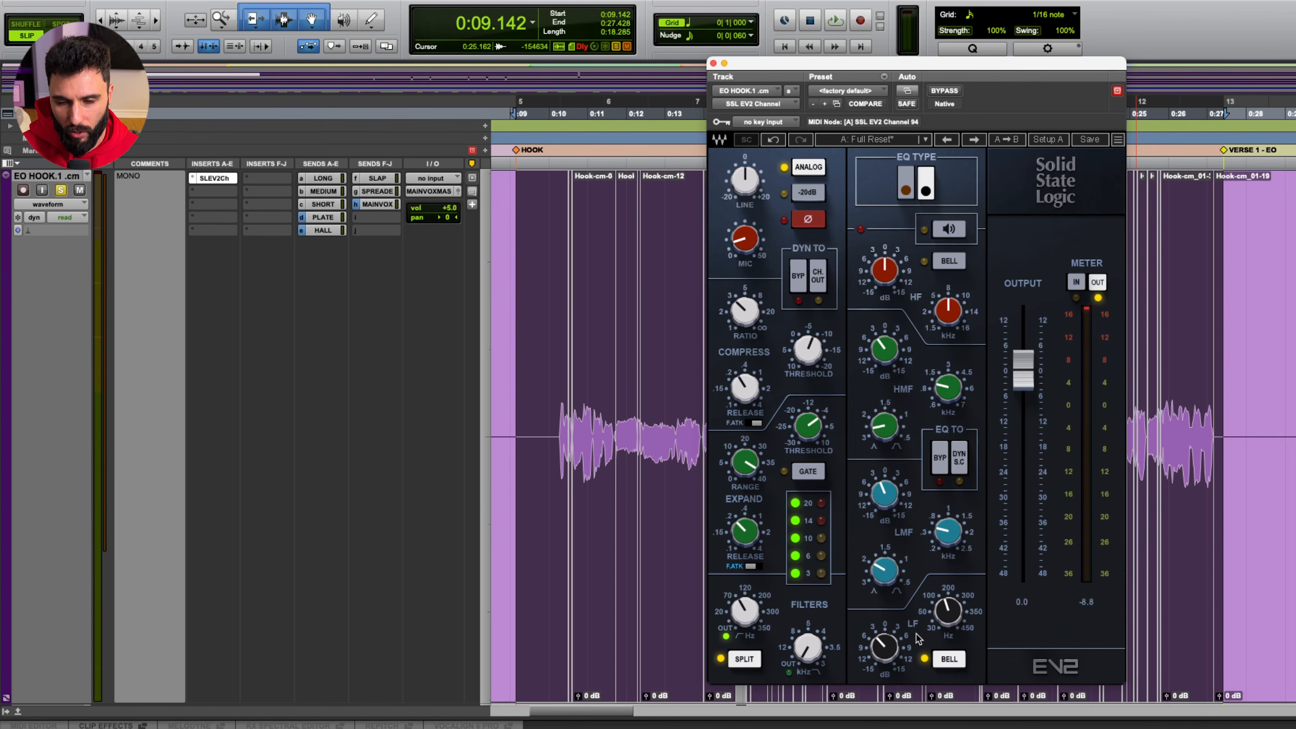
- Set the HF band to bell, sweep it to about 4.43 kHz with band listening during playback, and cut its gain to about -2.0 dB
click(950, 261)
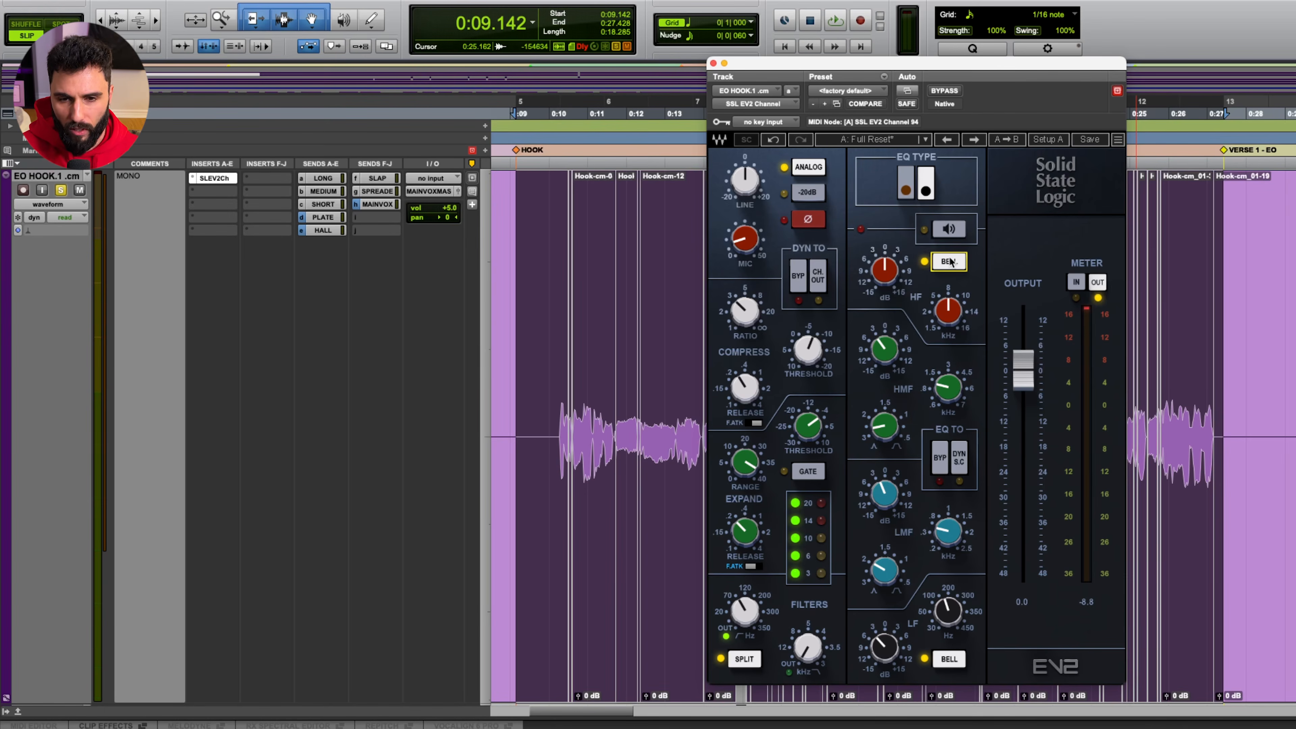
key(space)
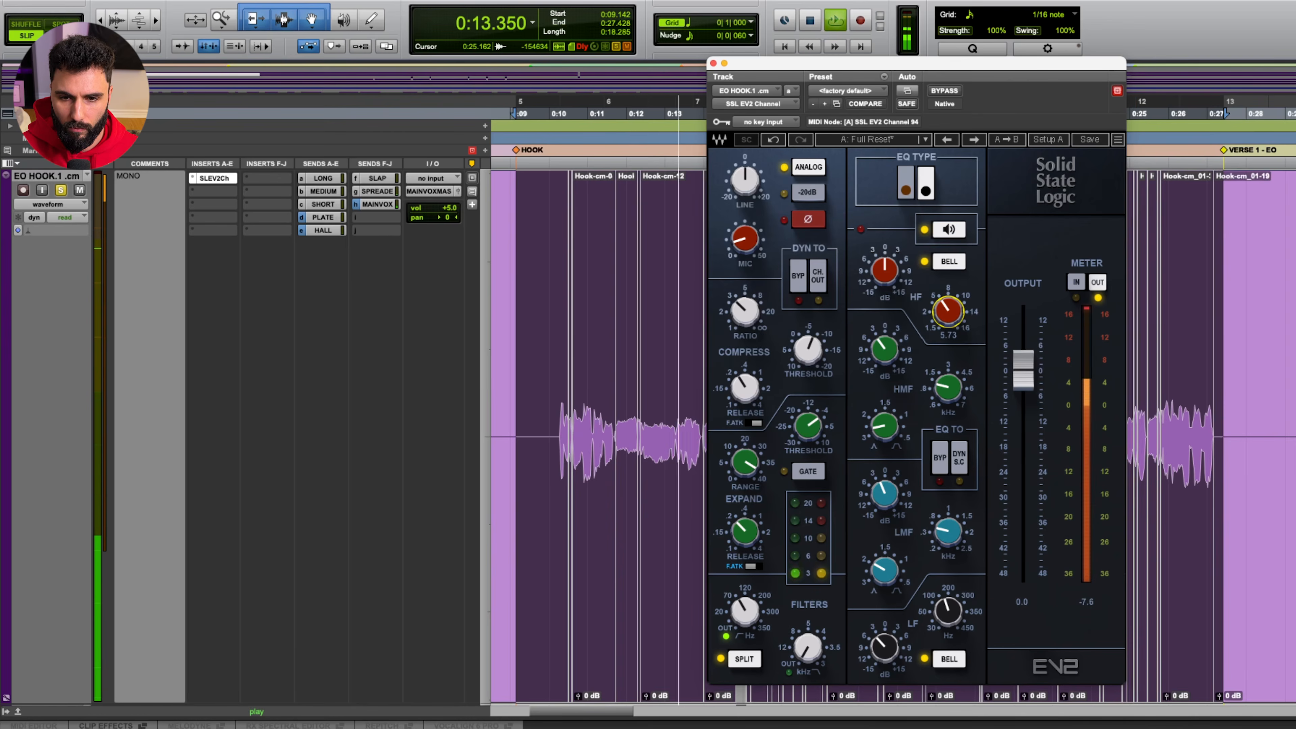
drag(948, 312, 948, 317)
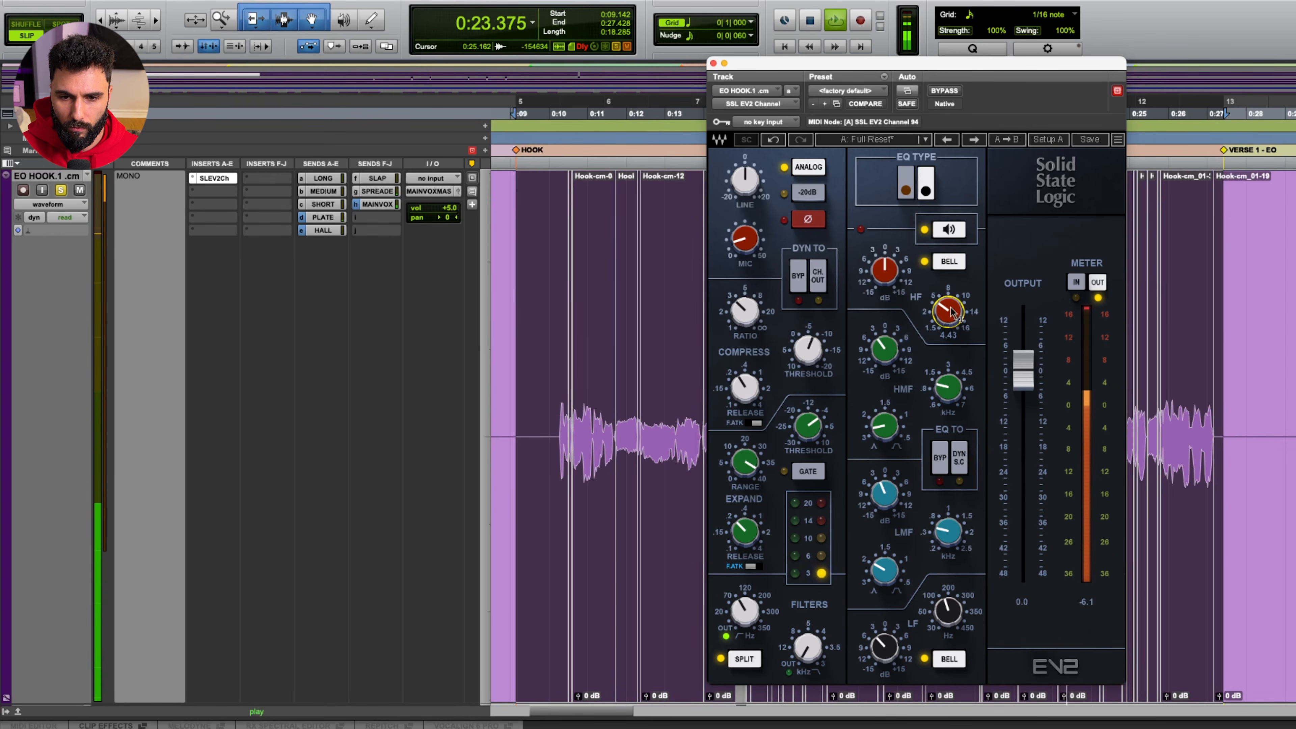
mouse_move(885, 265)
mouse_down()
mouse_move(884, 278)
mouse_move(884, 256)
mouse_up()
click(948, 229)
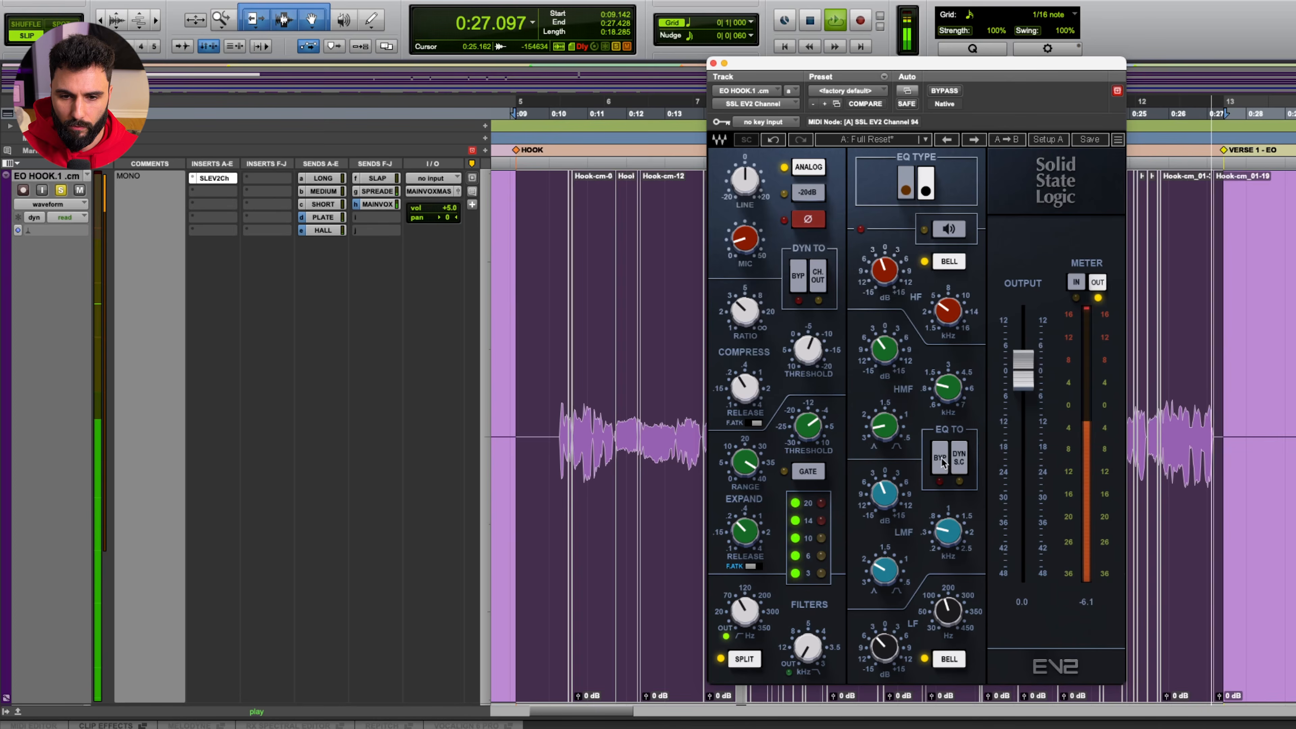
- Compare the hook vocal with the EQ section bypassed and active during playback, and check the HF band's frequency and gain
click(946, 468)
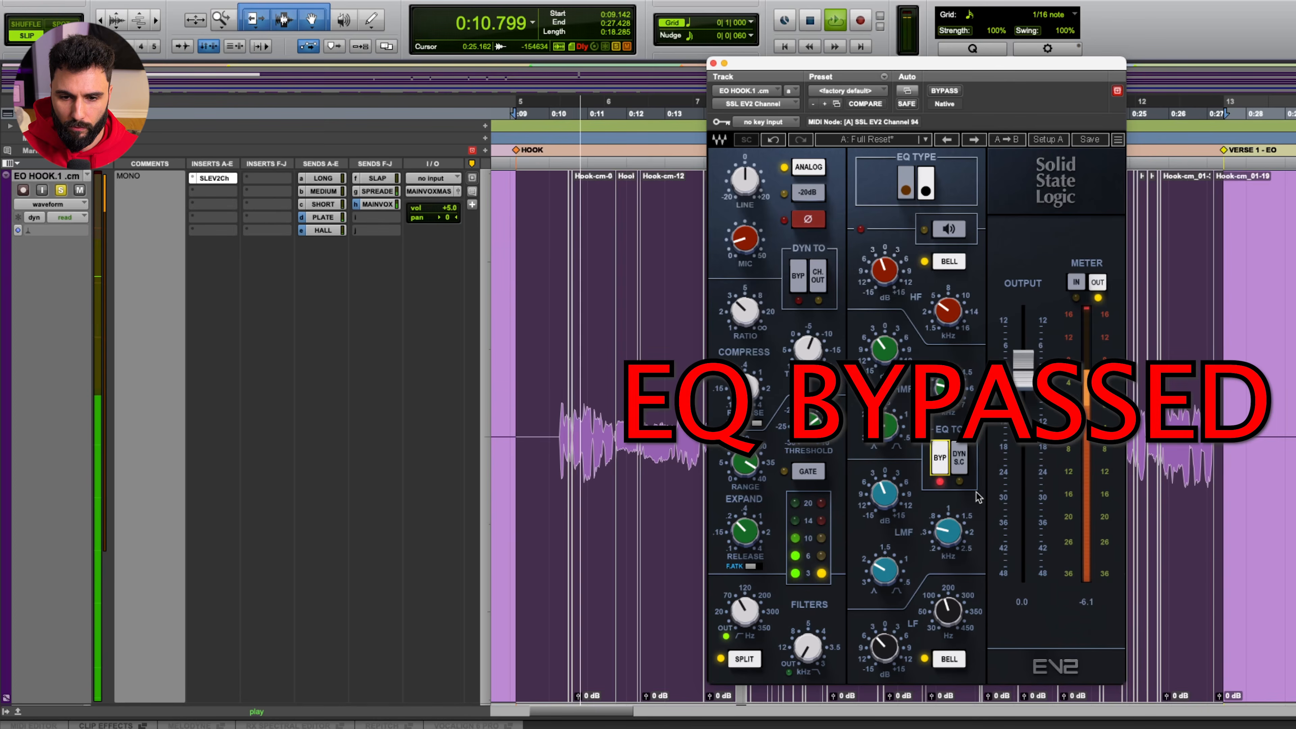
click(937, 459)
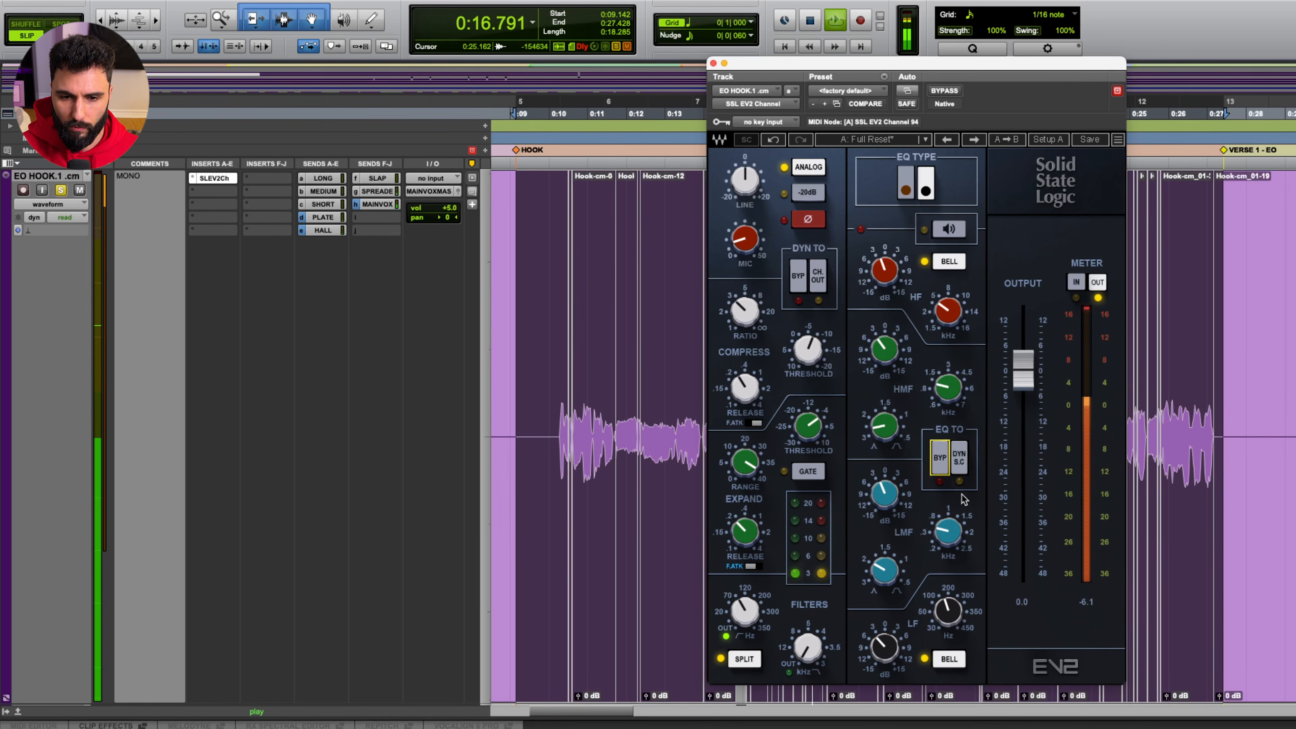
click(940, 457)
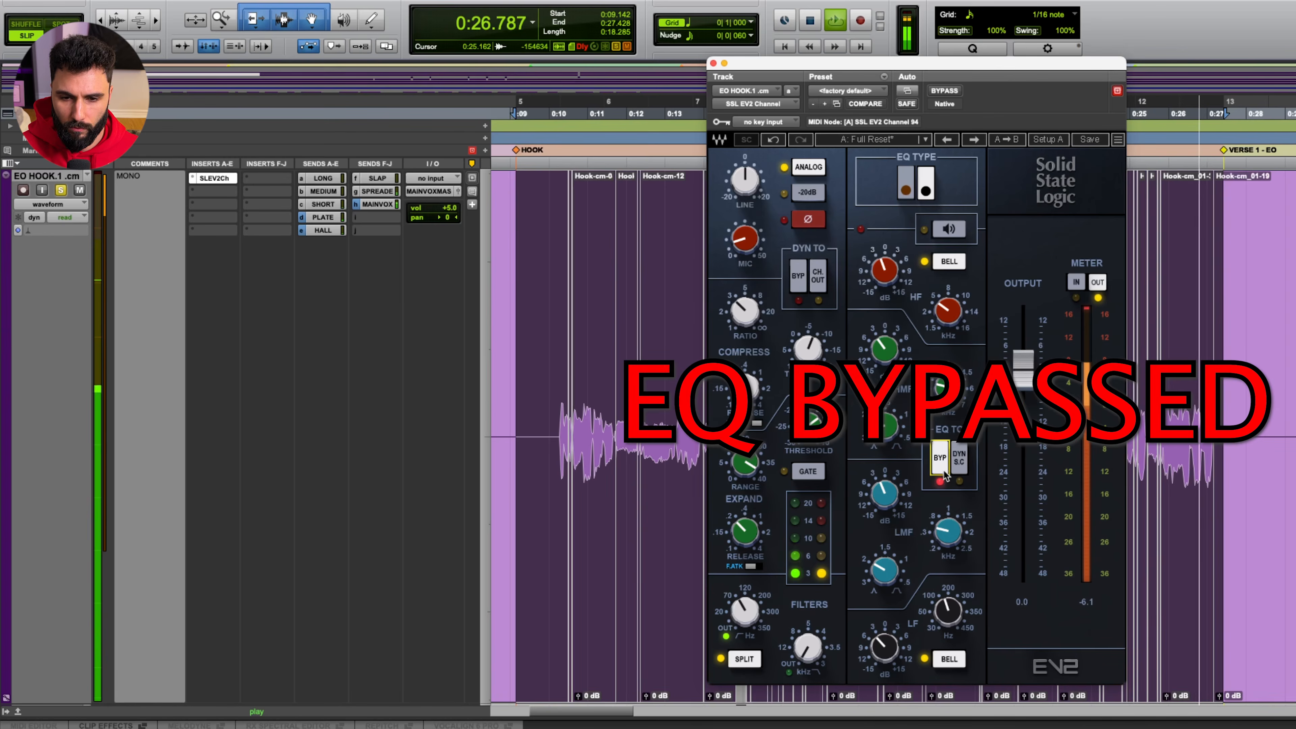
key(space)
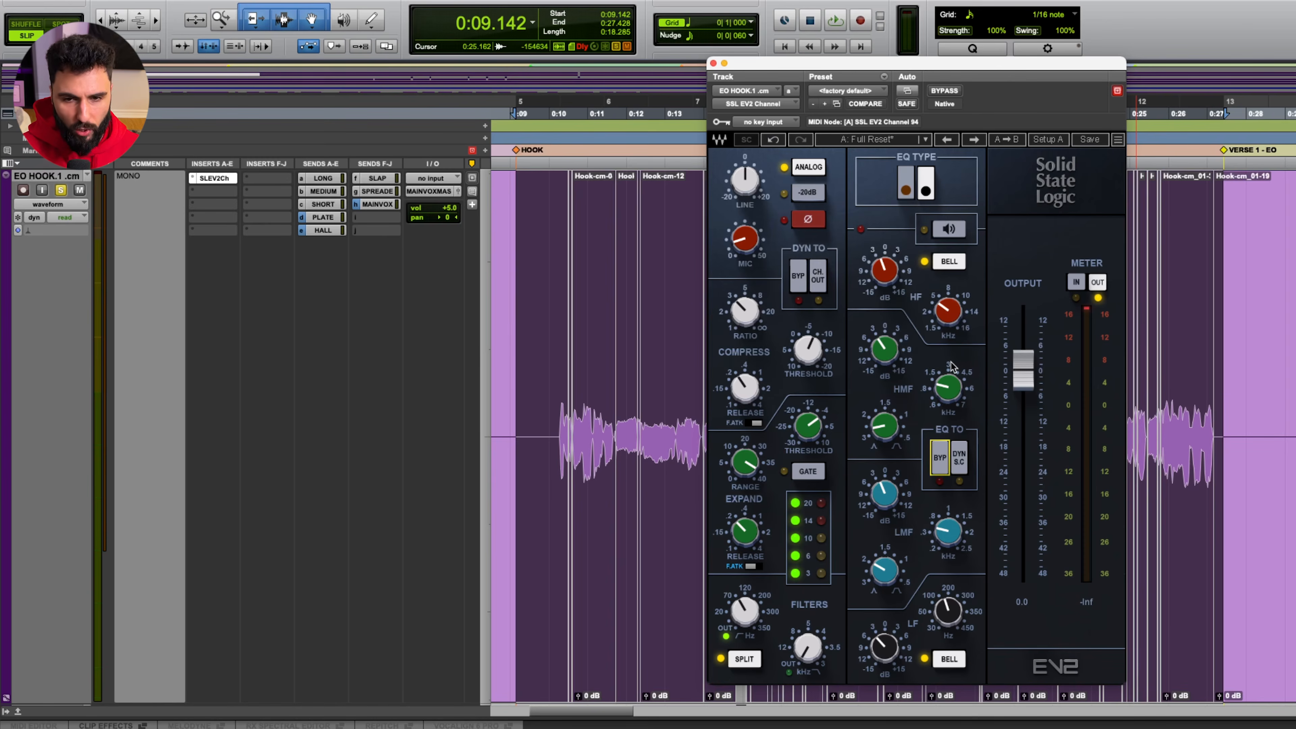
click(946, 313)
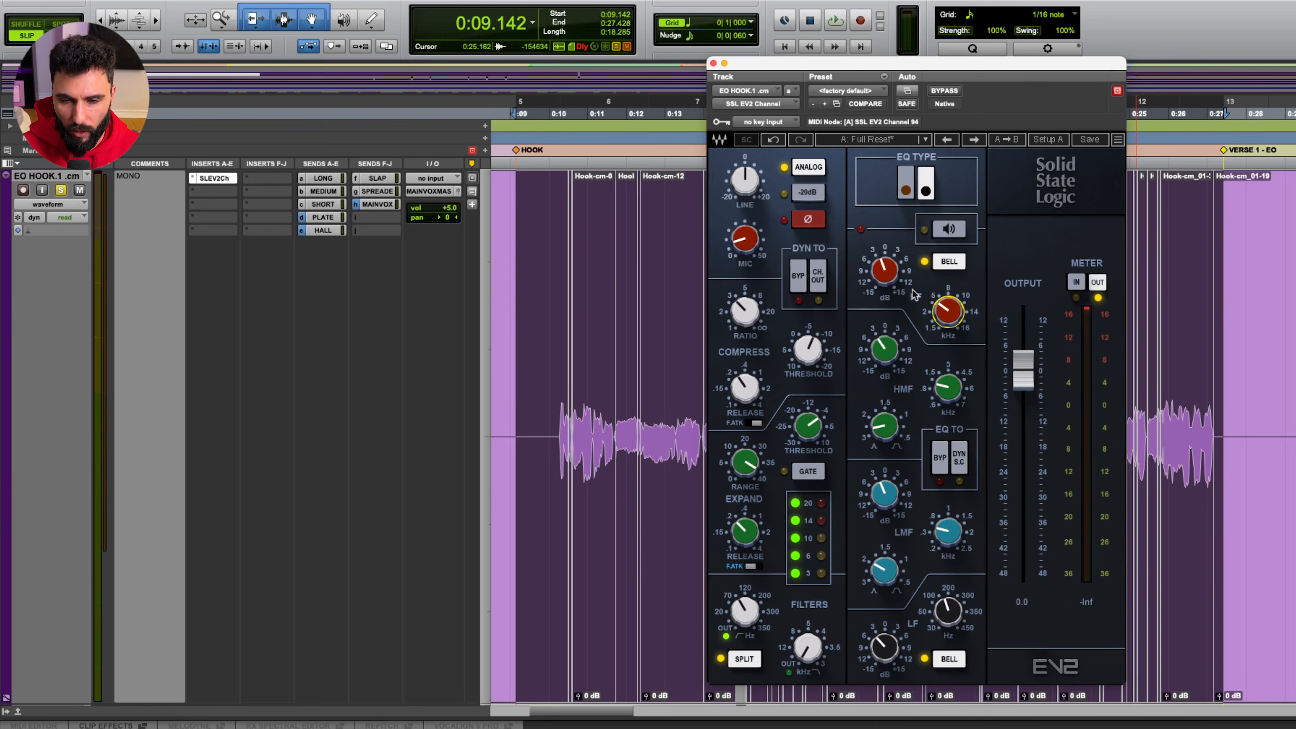
click(884, 276)
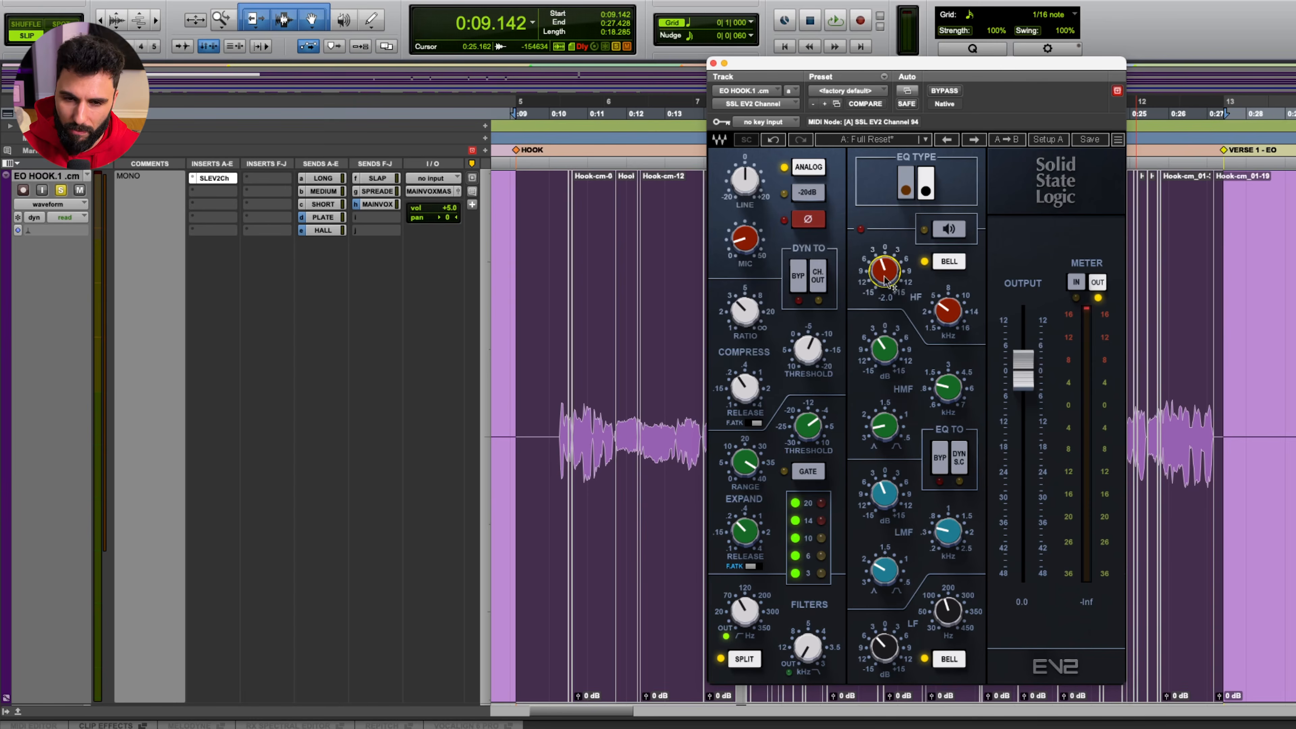
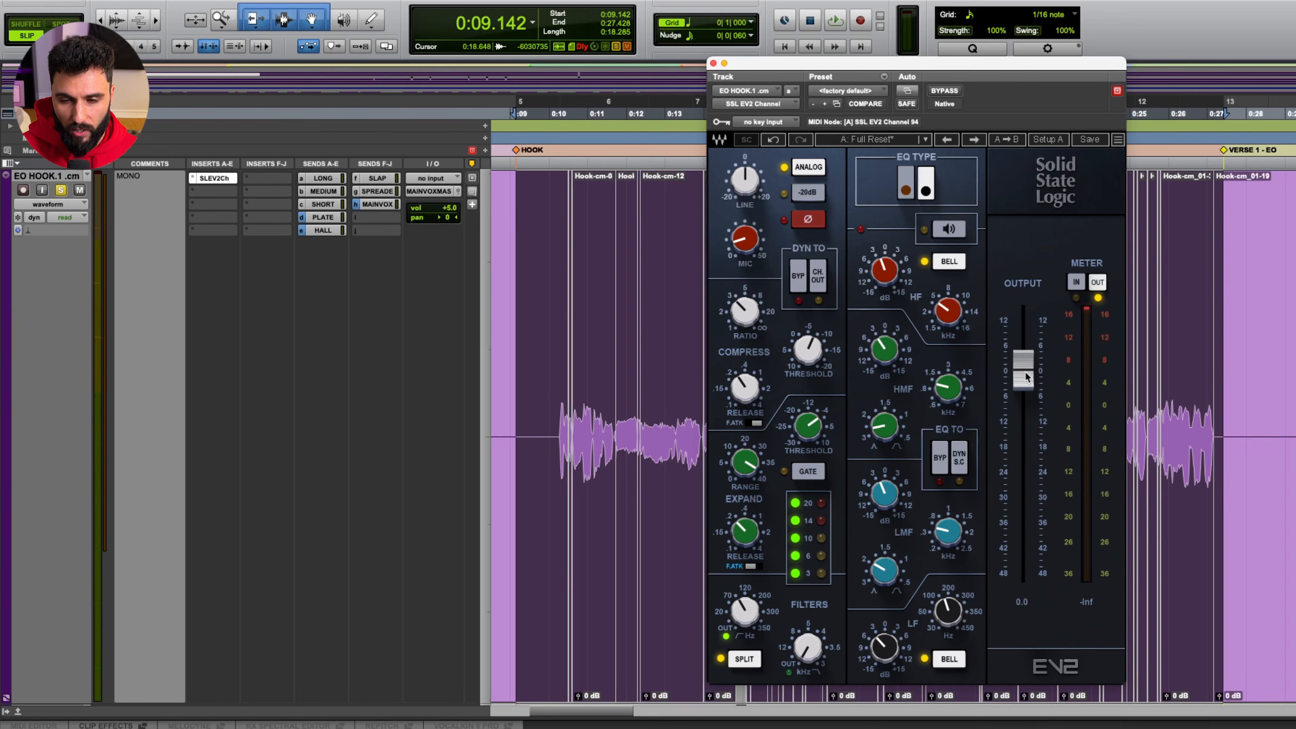
- Unsolo the hook vocal track and reset the channel strip's output fader to 0.0 dB
mouse_move(1027, 377)
mouse_down()
mouse_move(1025, 516)
mouse_move(1025, 372)
mouse_up()
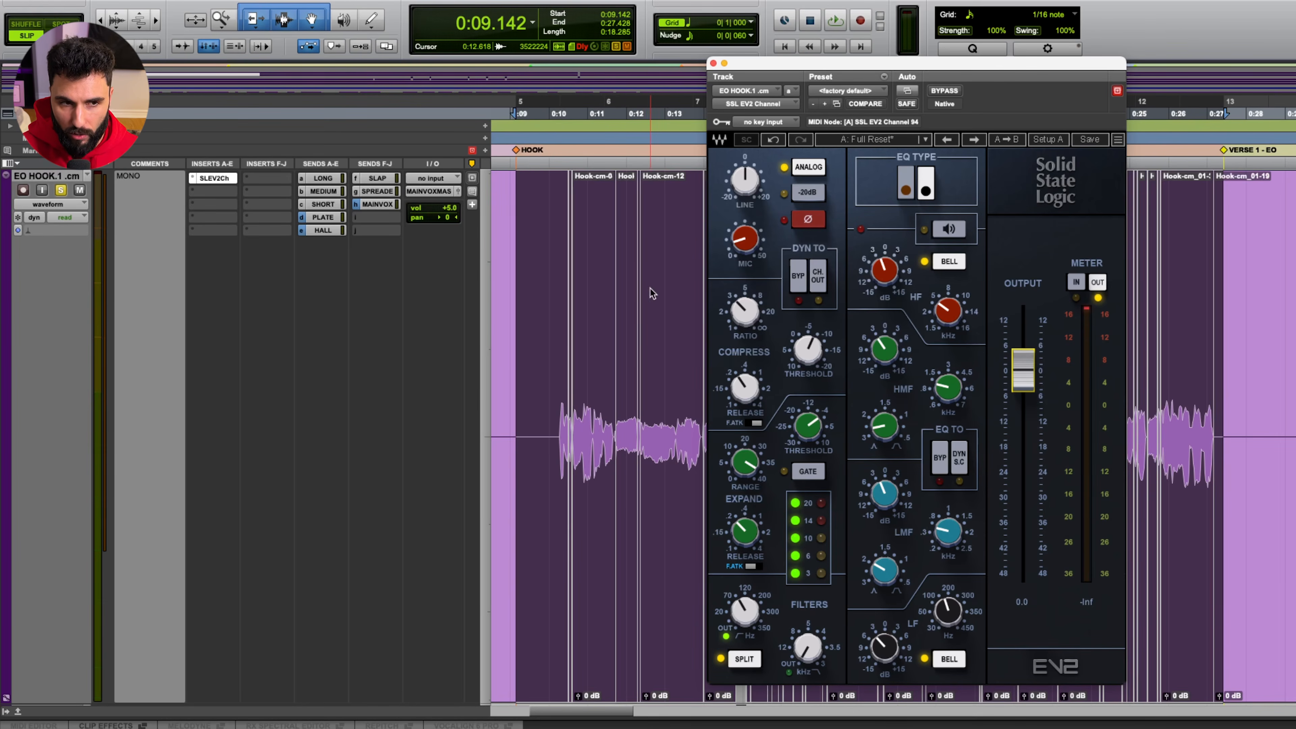
click(61, 190)
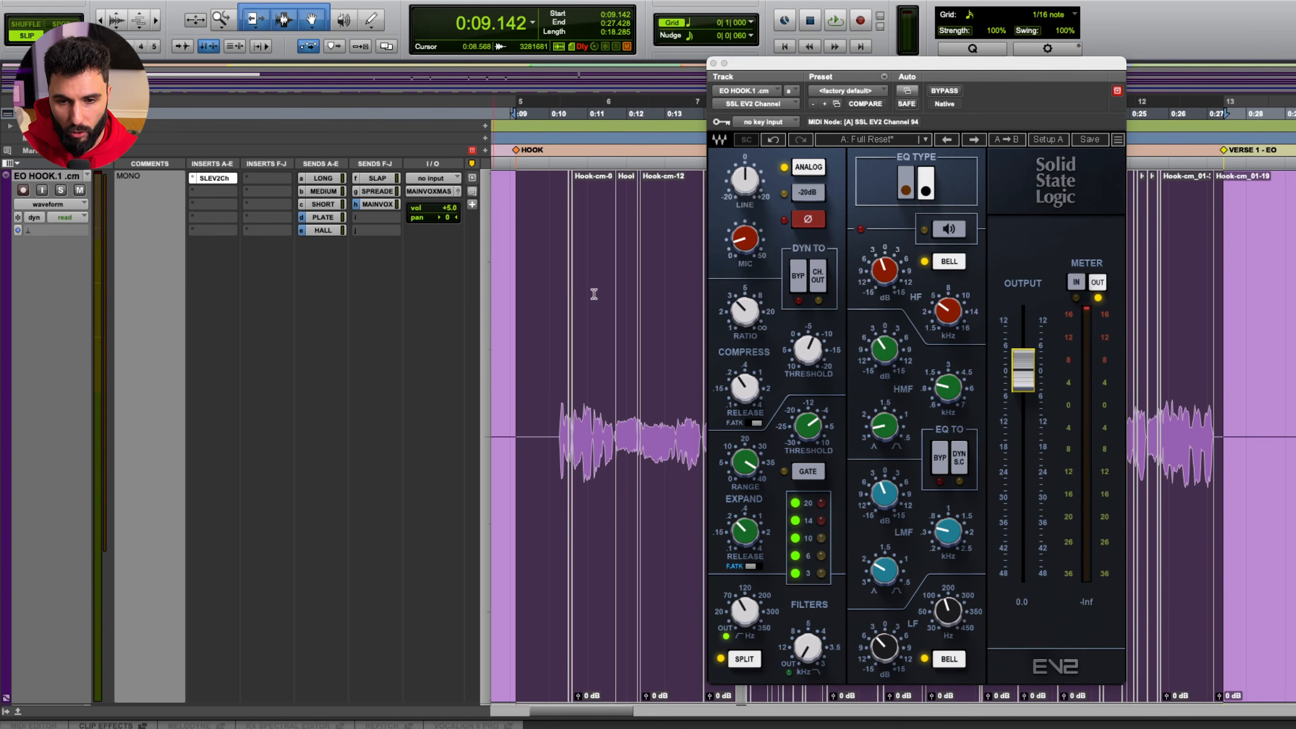
mouse_move(1024, 369)
mouse_down()
mouse_move(1024, 572)
mouse_move(1024, 360)
mouse_up()
alt+click(1025, 353)
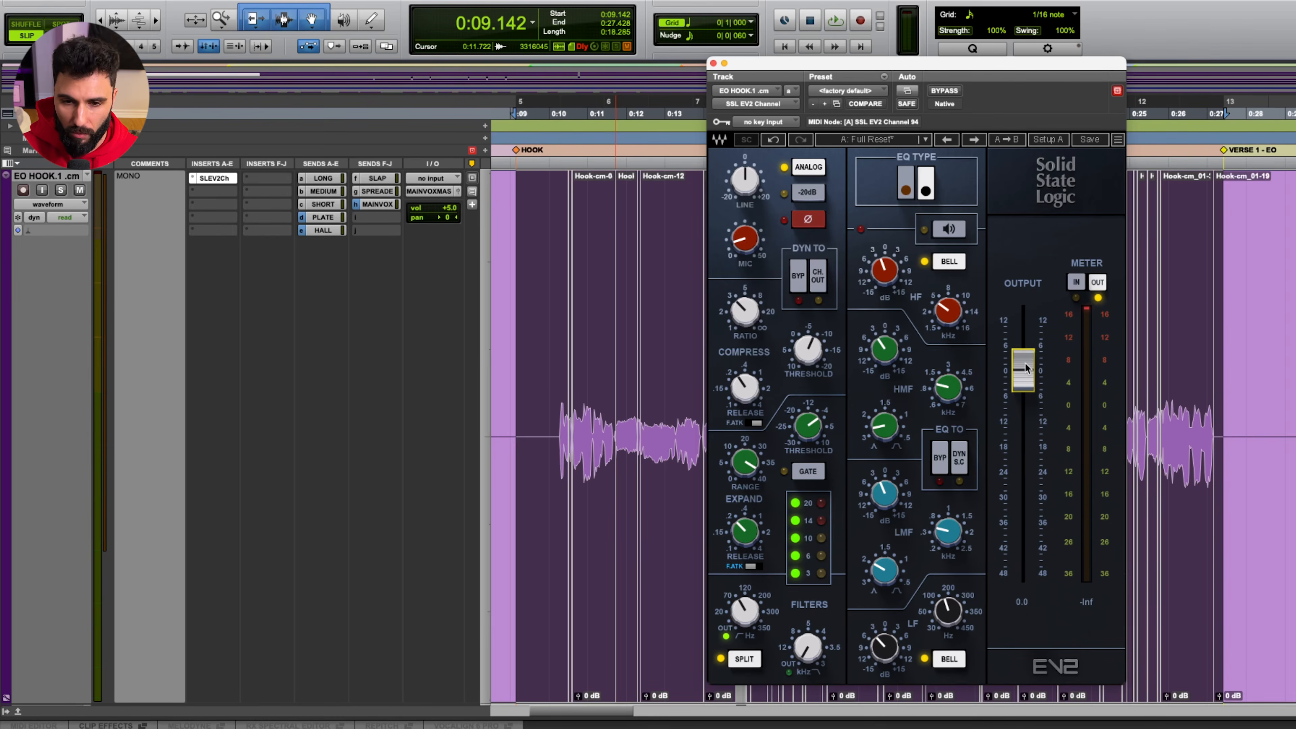
- Balance the channel strip's output level against the full mix during playback, setting the fader to 1.9 dB
key(space)
drag(1026, 368, 1024, 395)
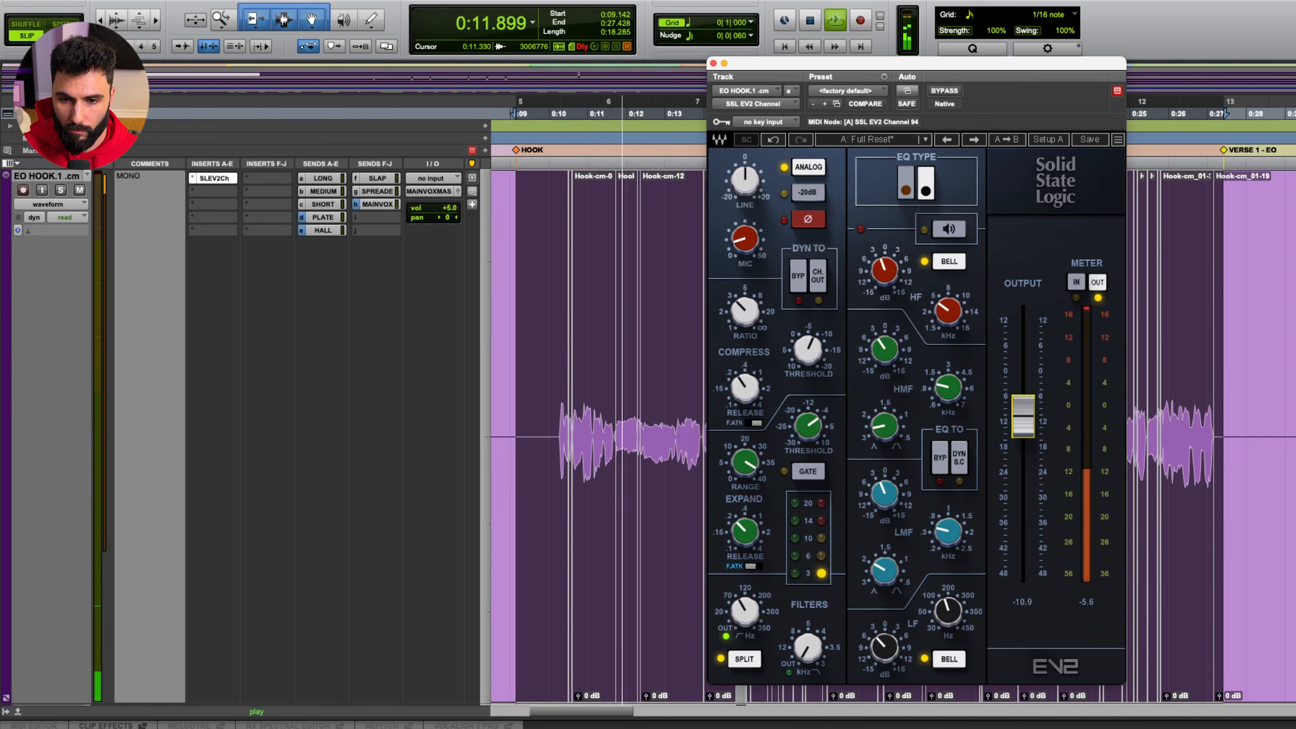
drag(1023, 390, 1023, 364)
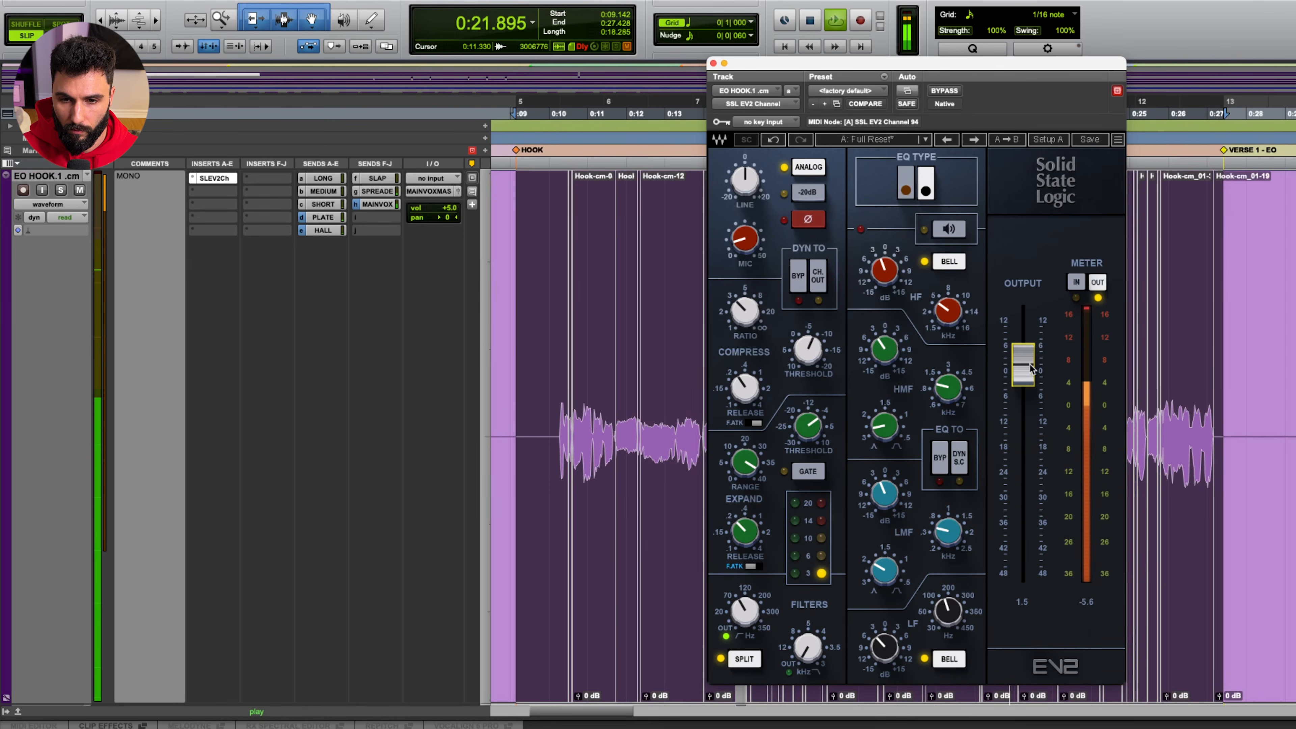
drag(1031, 368, 1023, 353)
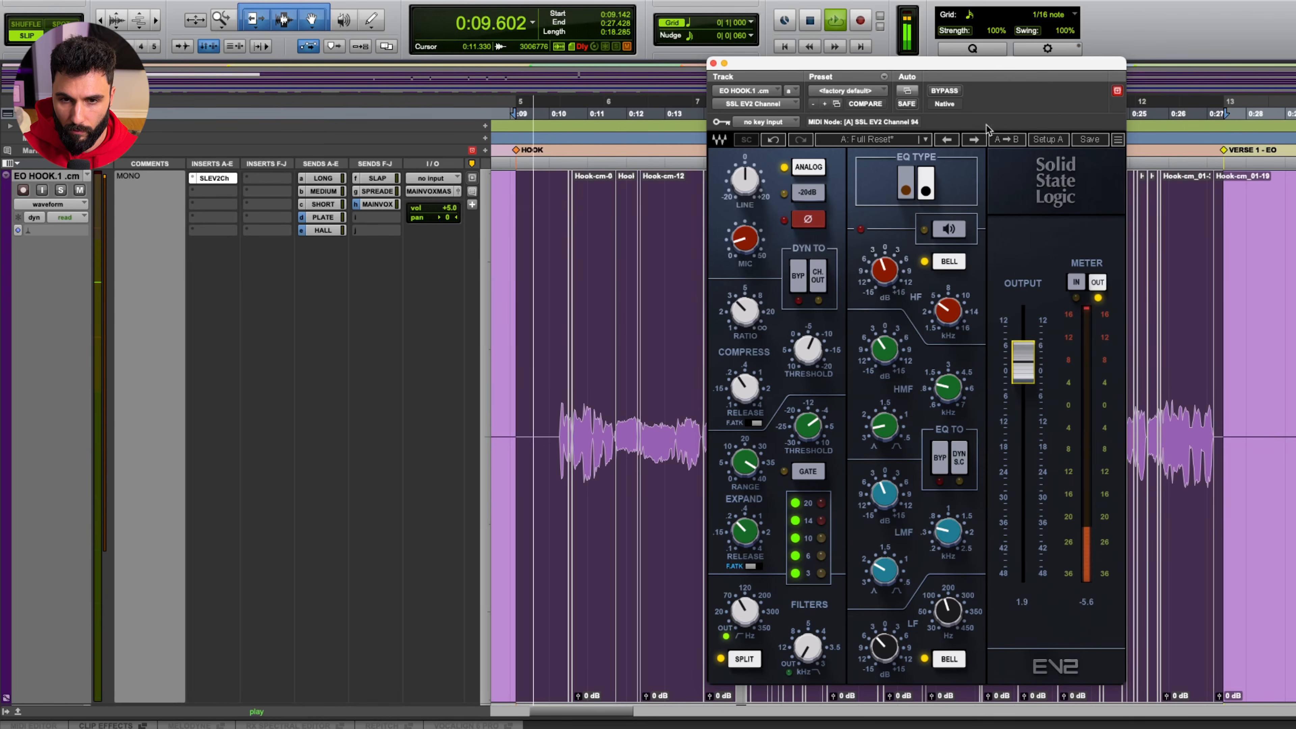
- Compare the hook in the full mix with the whole channel strip bypassed and active during playback
click(950, 93)
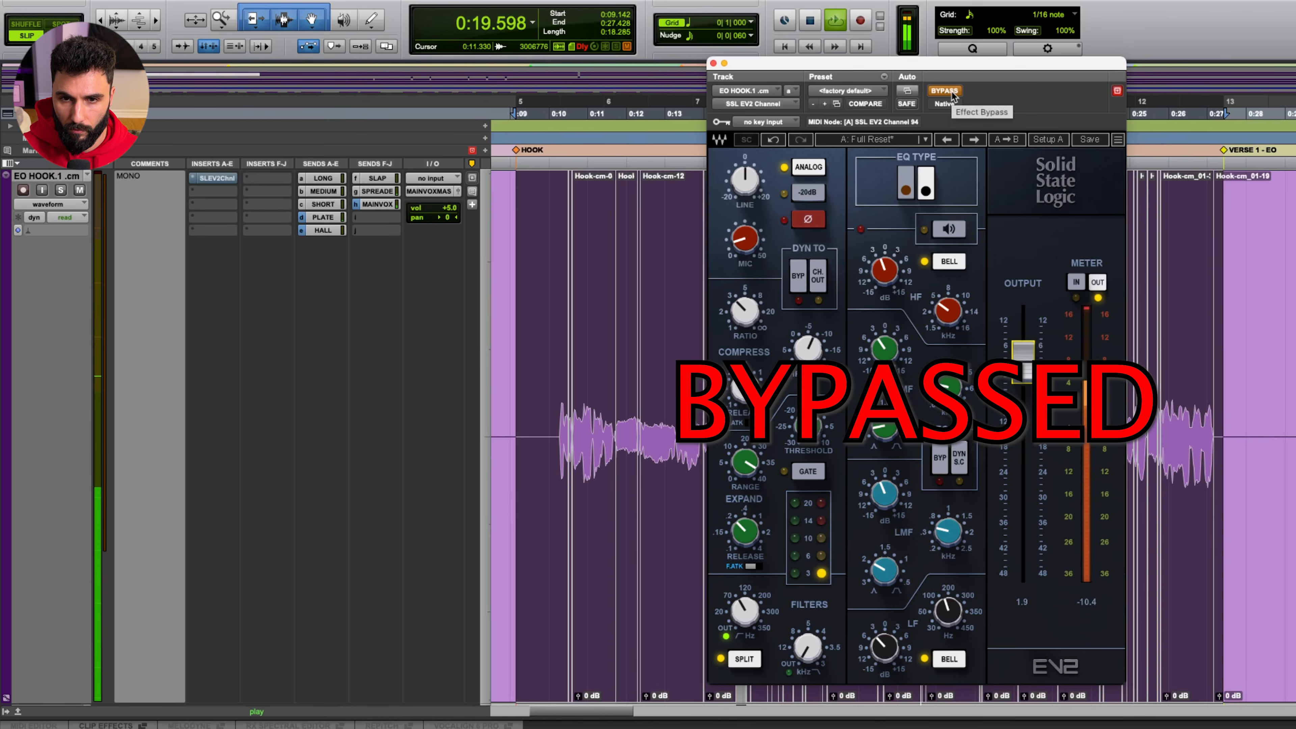
click(946, 91)
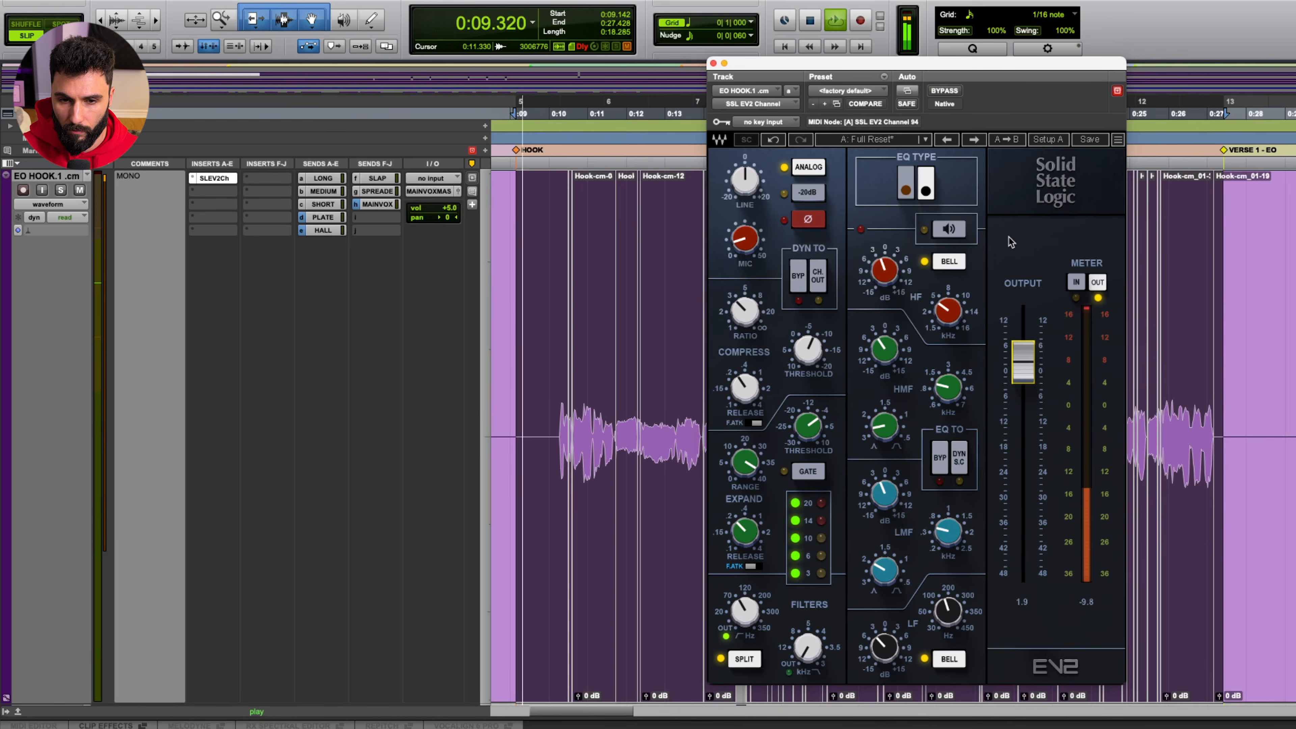
click(949, 93)
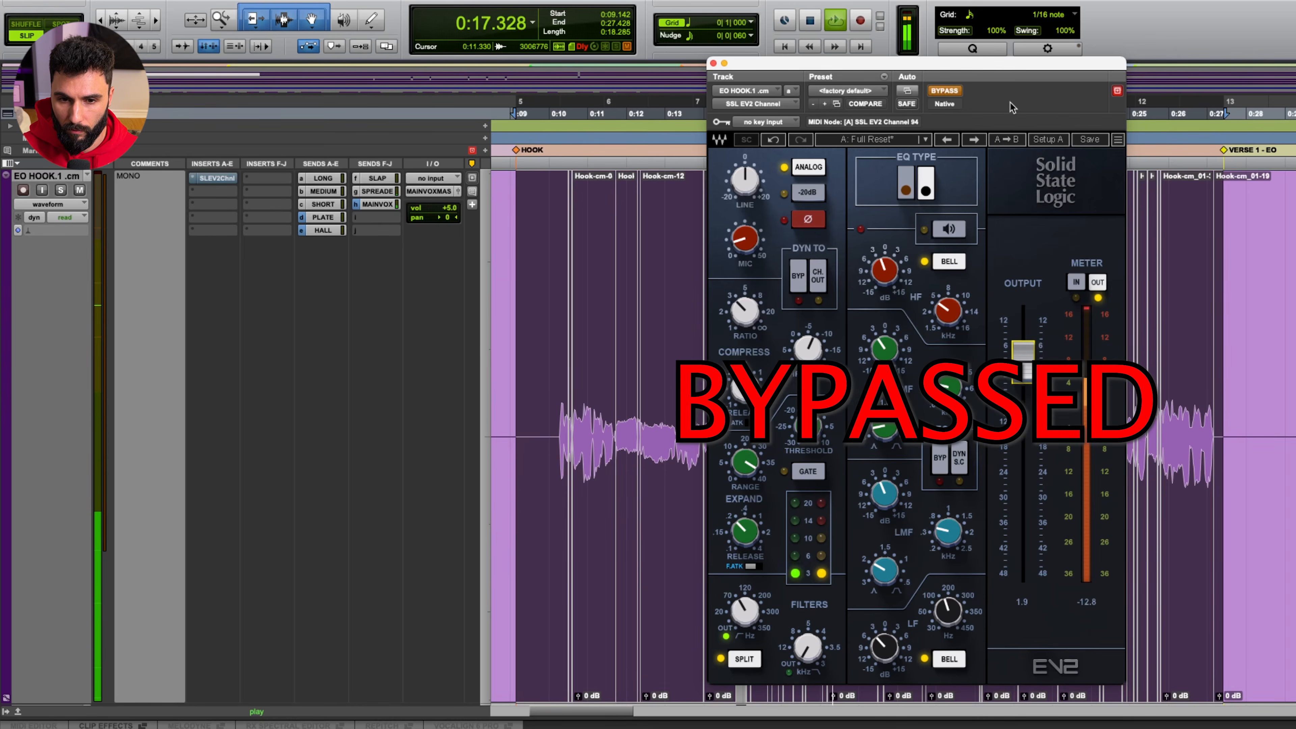
click(945, 91)
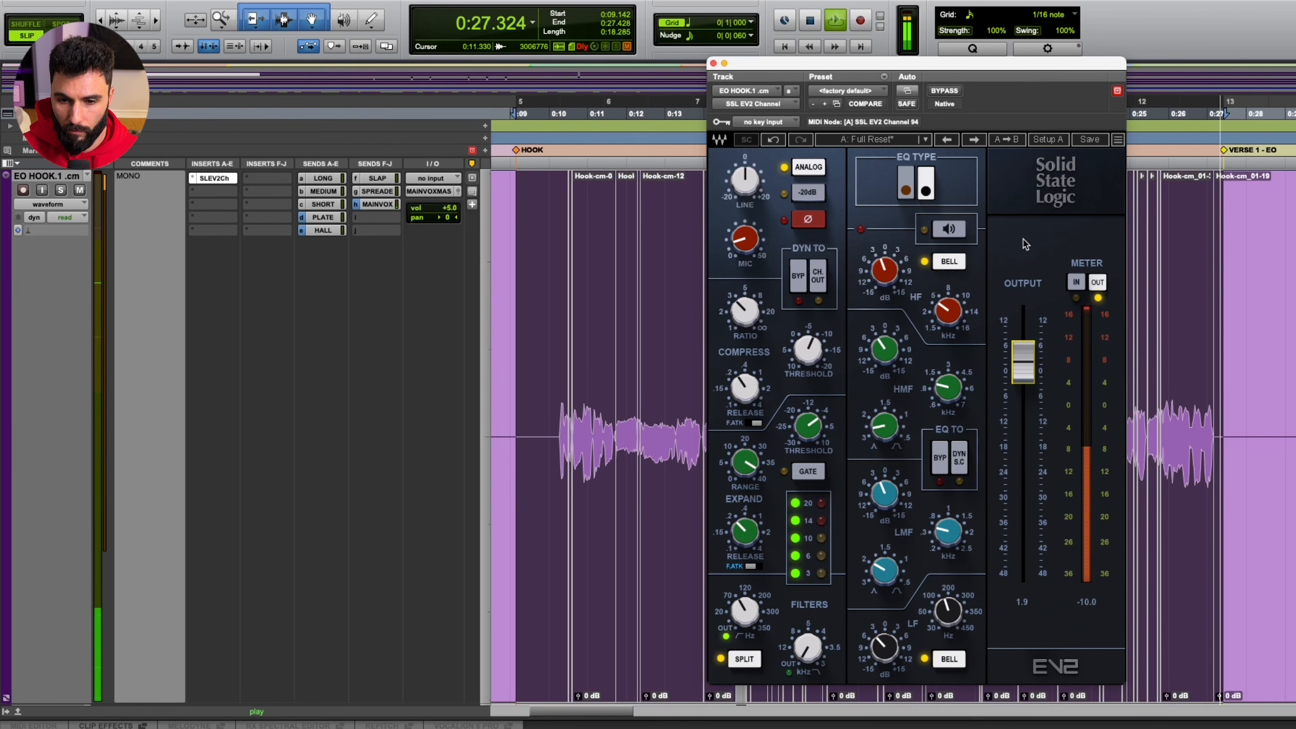
key(space)
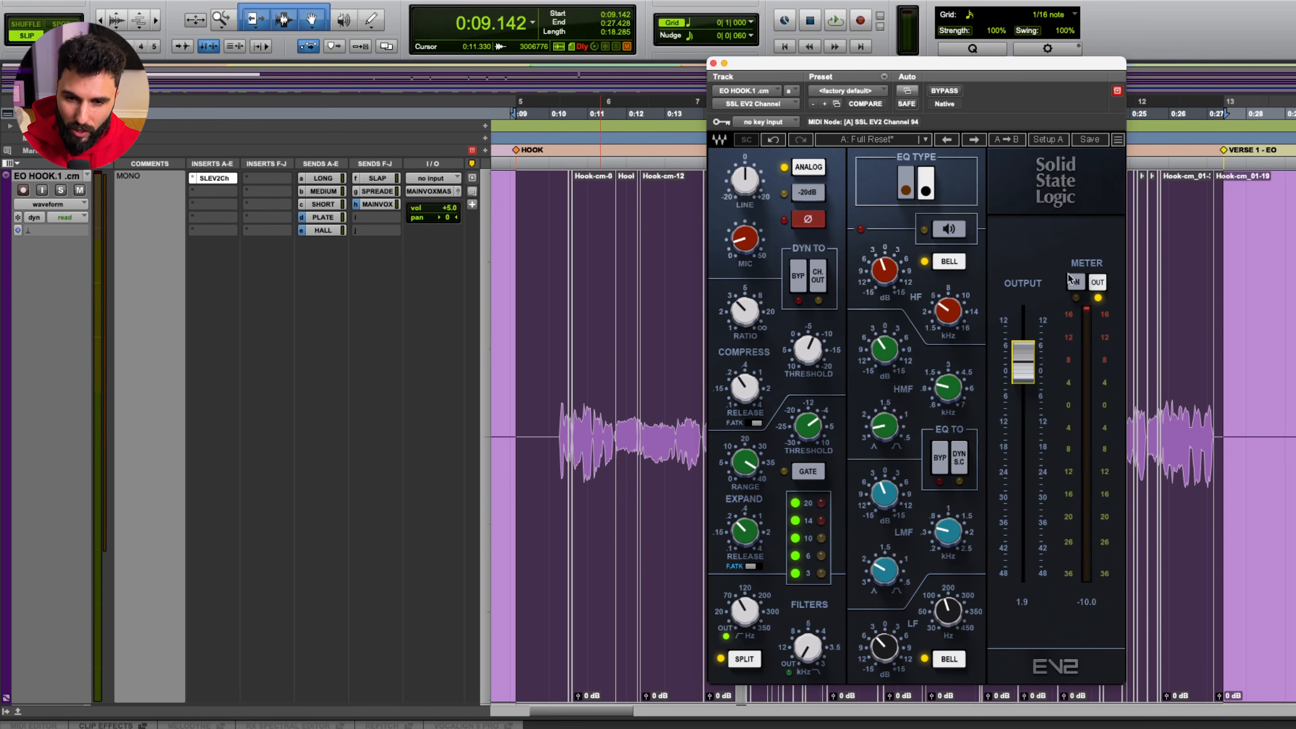
- Solo the hook vocal, compare it with the channel strip bypassed and active during playback, and close the plugin window
click(714, 62)
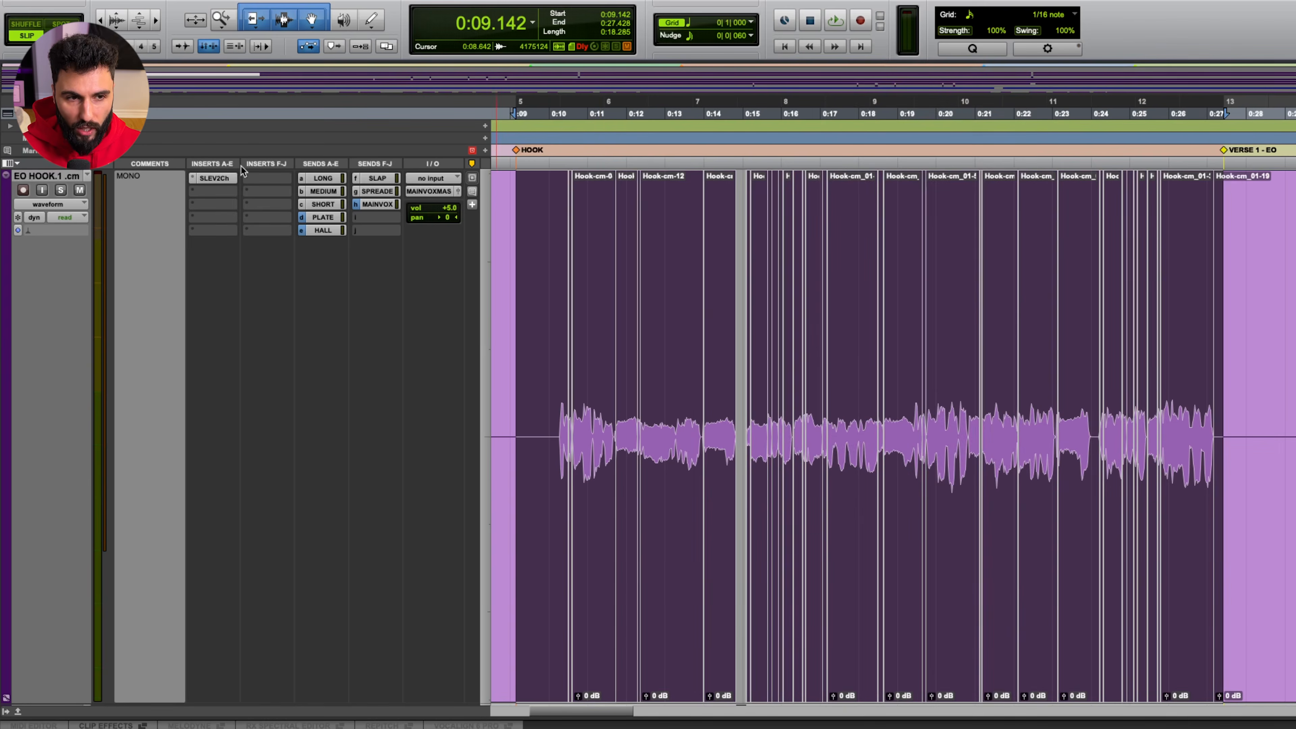
click(220, 177)
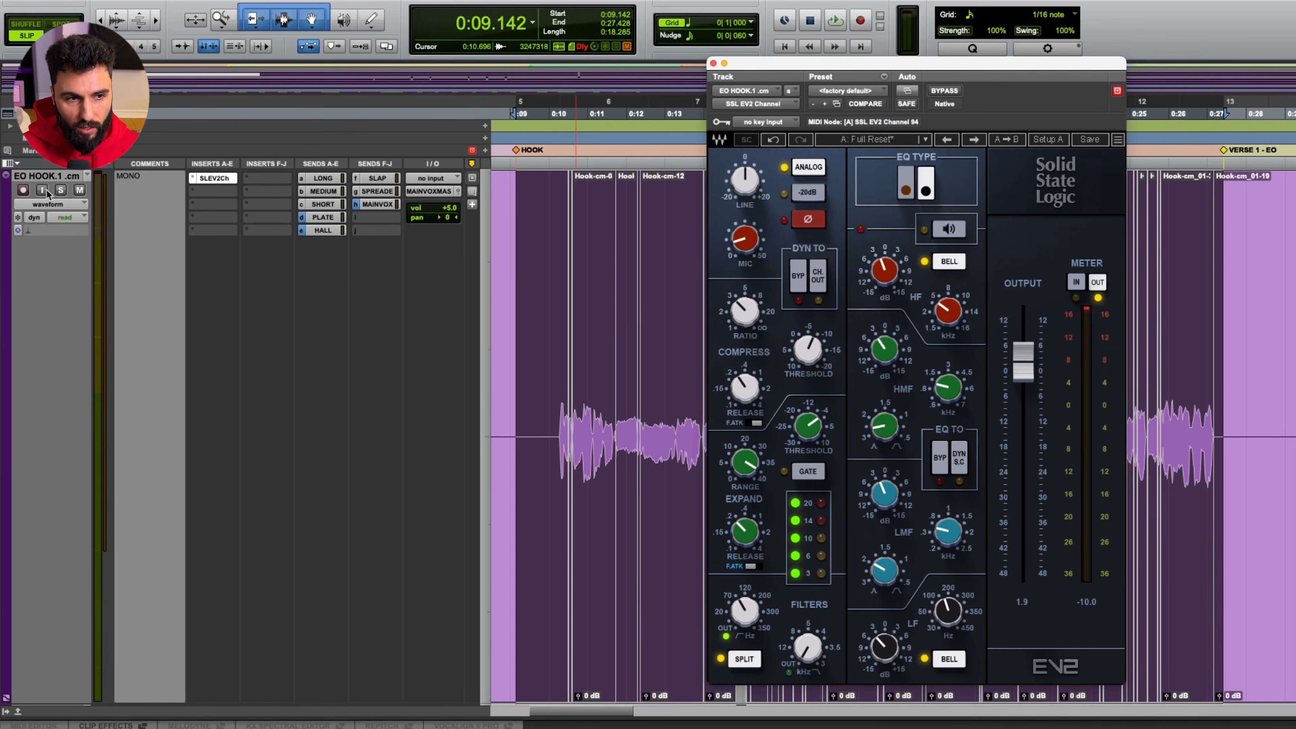
click(60, 190)
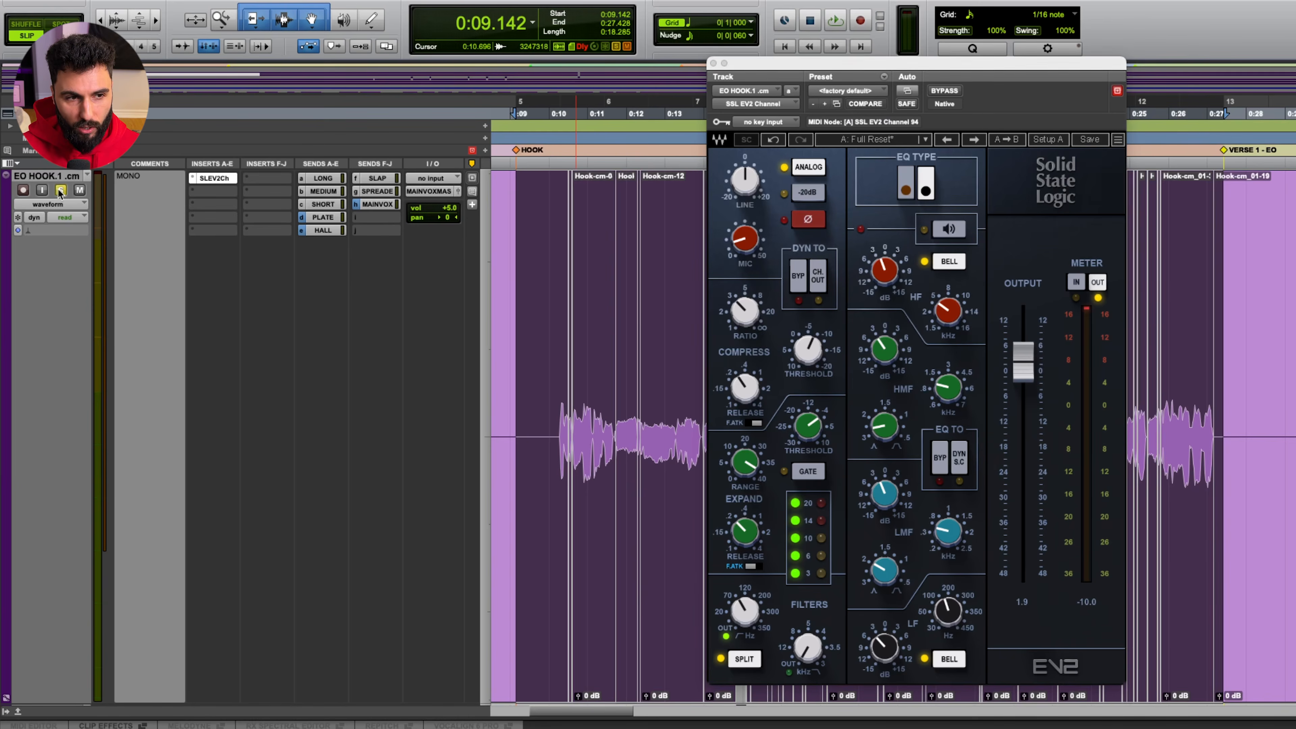
click(940, 91)
key(space)
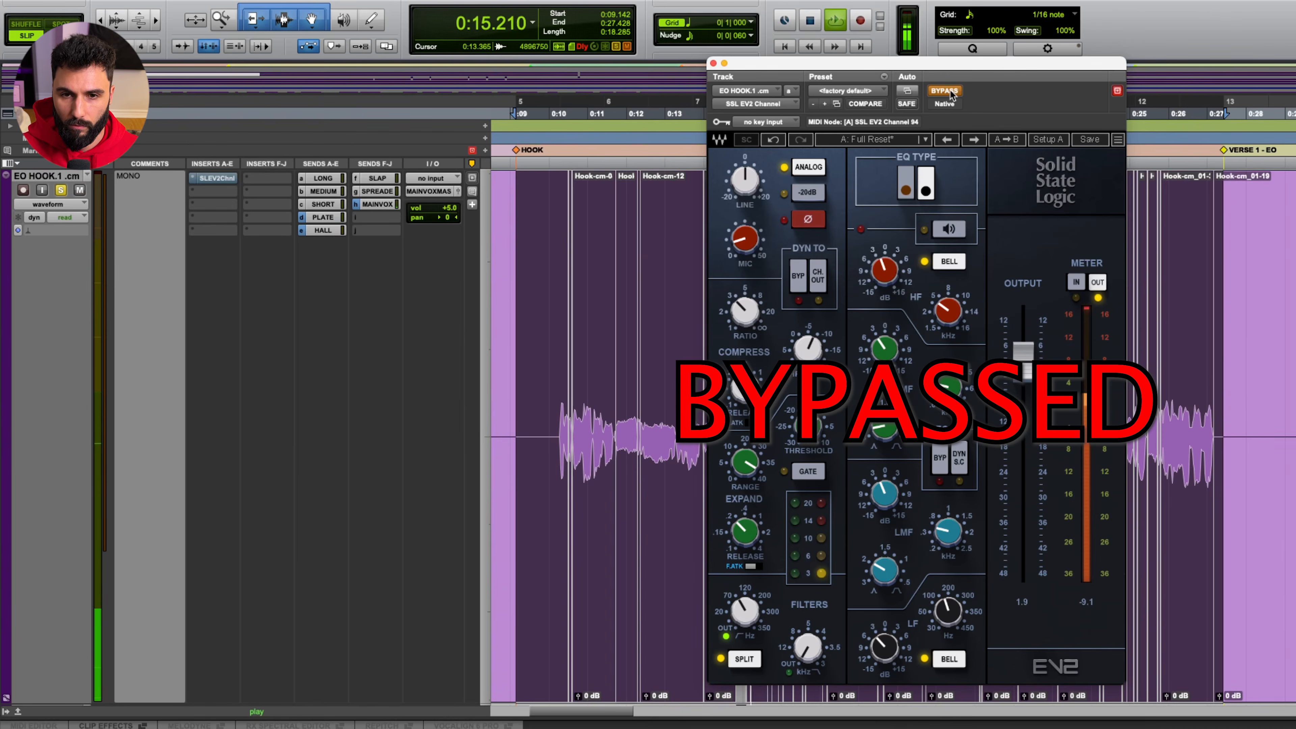
click(949, 92)
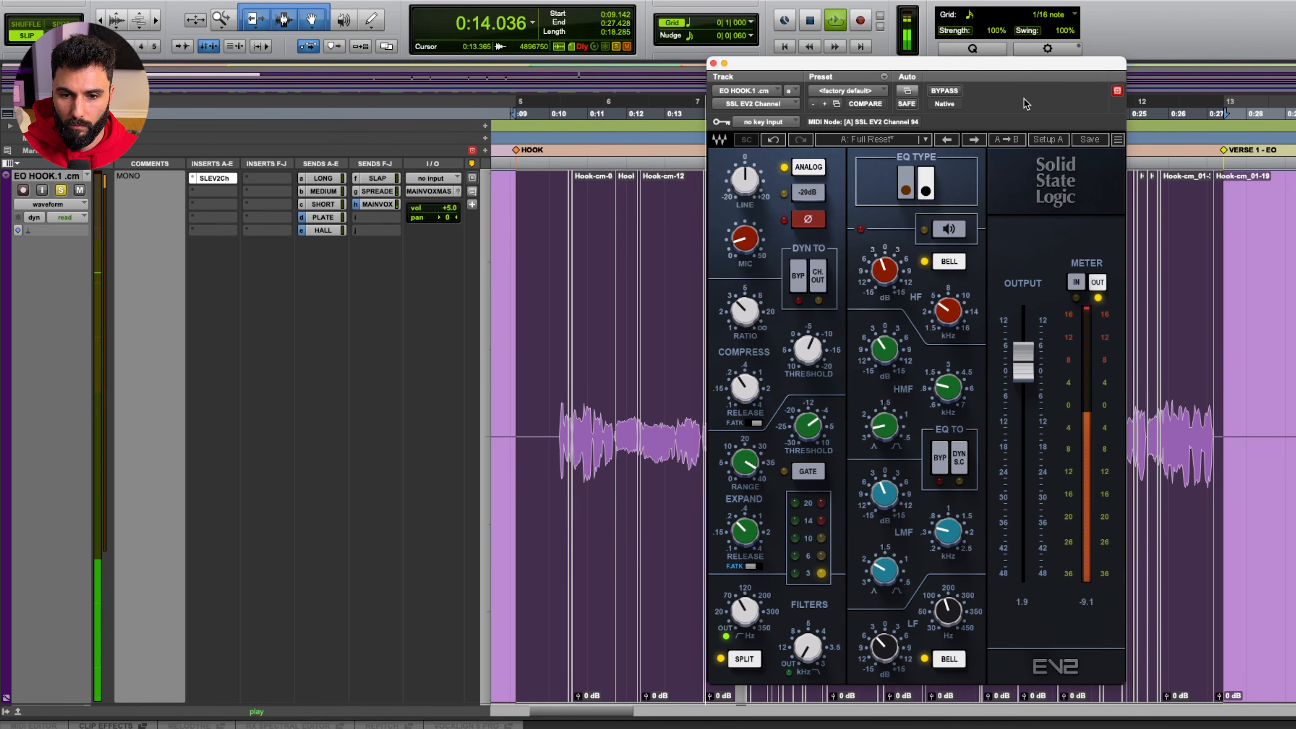
click(948, 92)
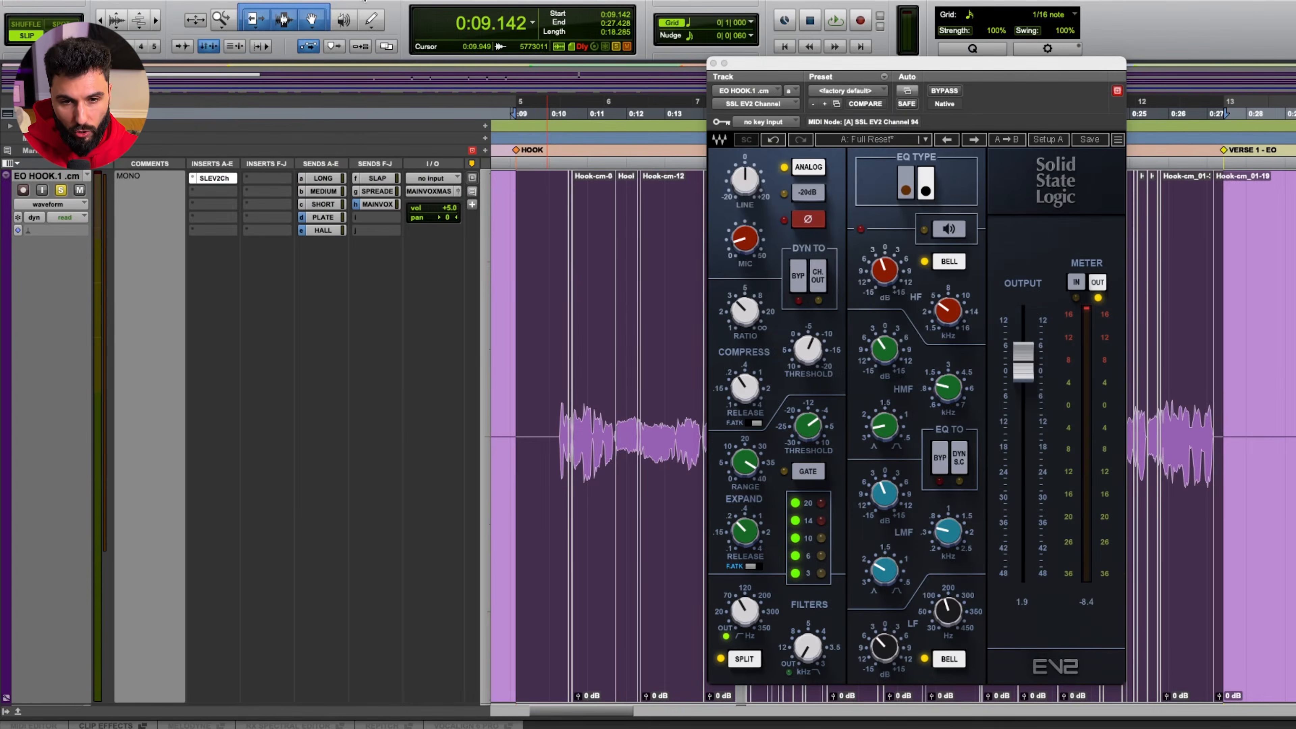
click(714, 63)
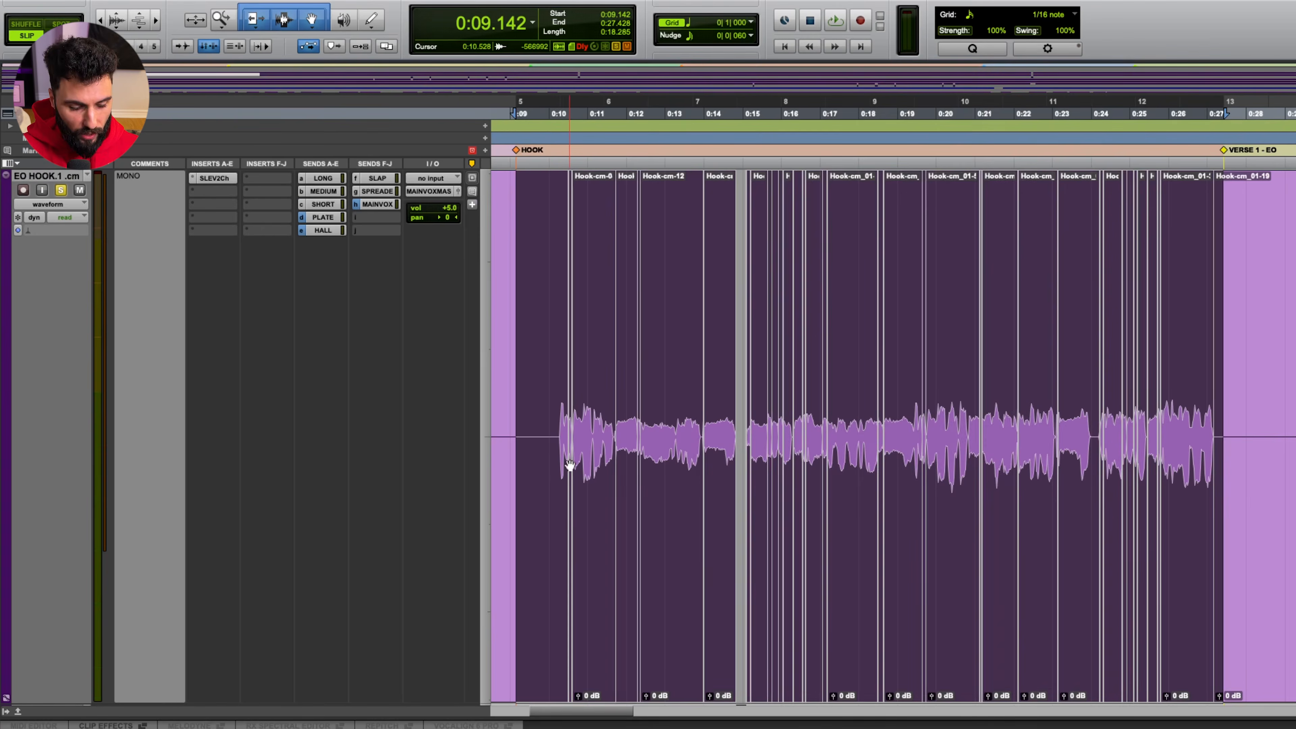
- Examine the clip edits and clip gain at the start of the hook vocal waveform up close
key(t)
key(t)
scroll(1114, 462, right, 1)
scroll(1049, 587, right, 1)
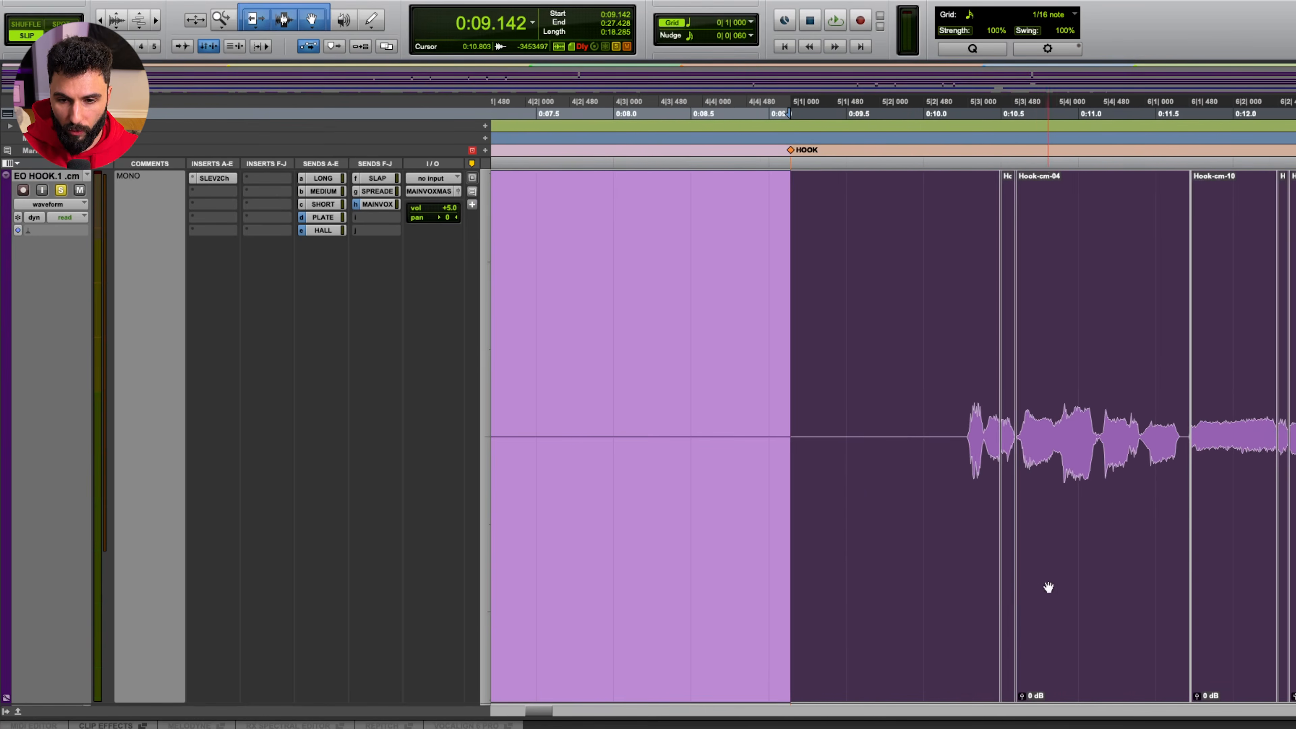
key(t)
key(t)
scroll(1007, 599, right, 10)
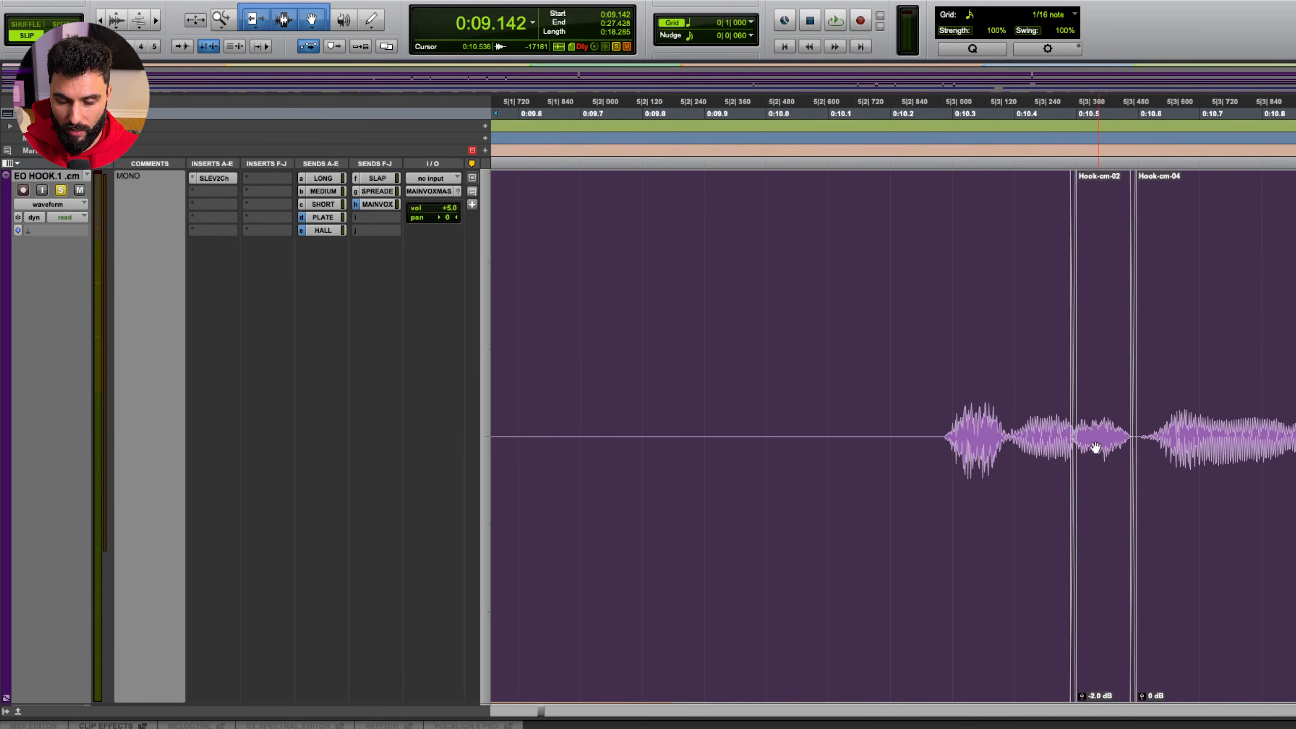
key(r)
key(r)
key(r)
key(r)
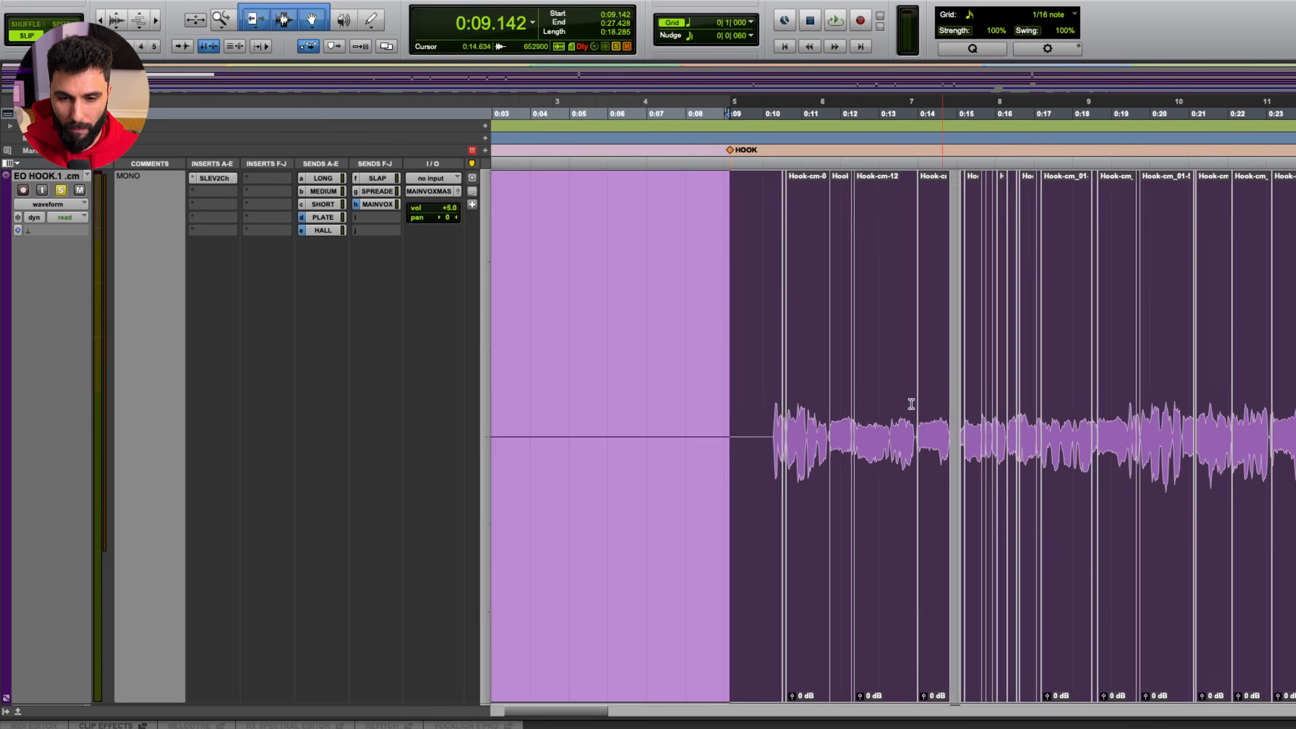
scroll(911, 404, right, 10)
scroll(903, 400, left, 3)
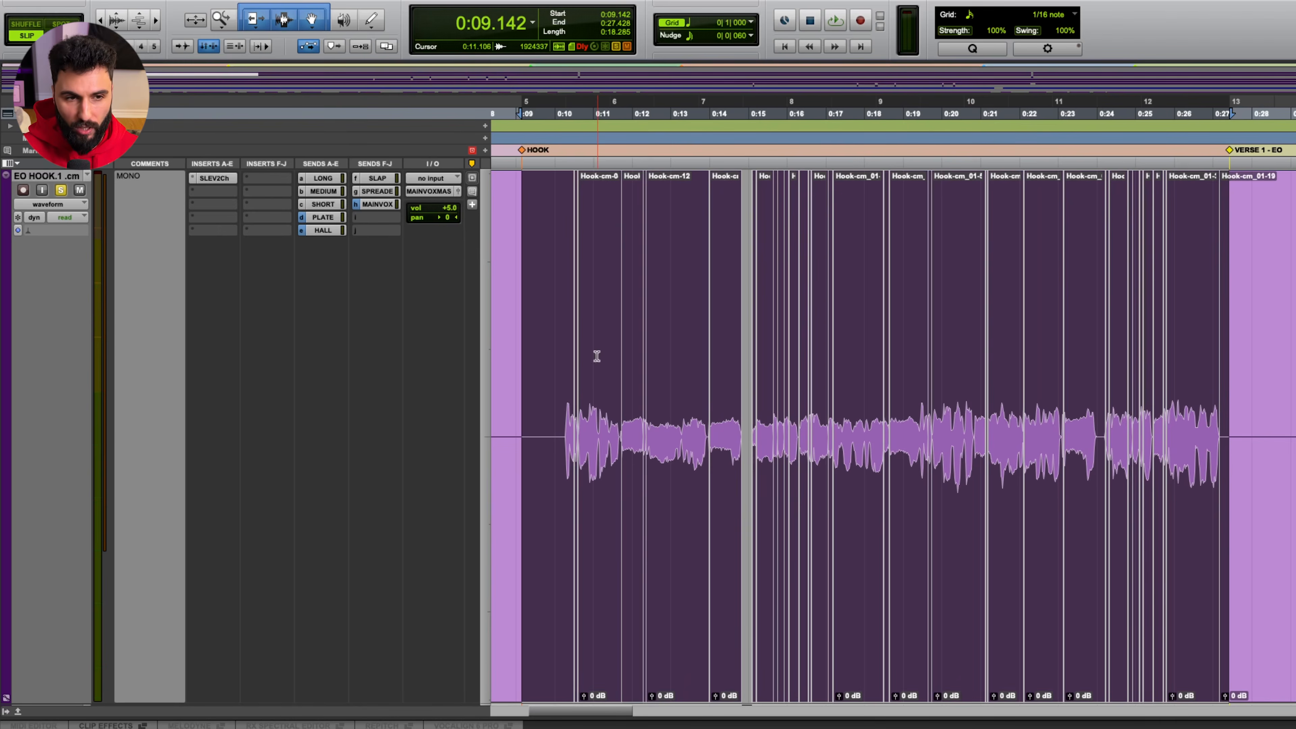
- Review the SSL EV2 Channel on the hook vocal and the Pro-Q 3 curve in insert slot I of the EO HOOK.1 track
click(214, 177)
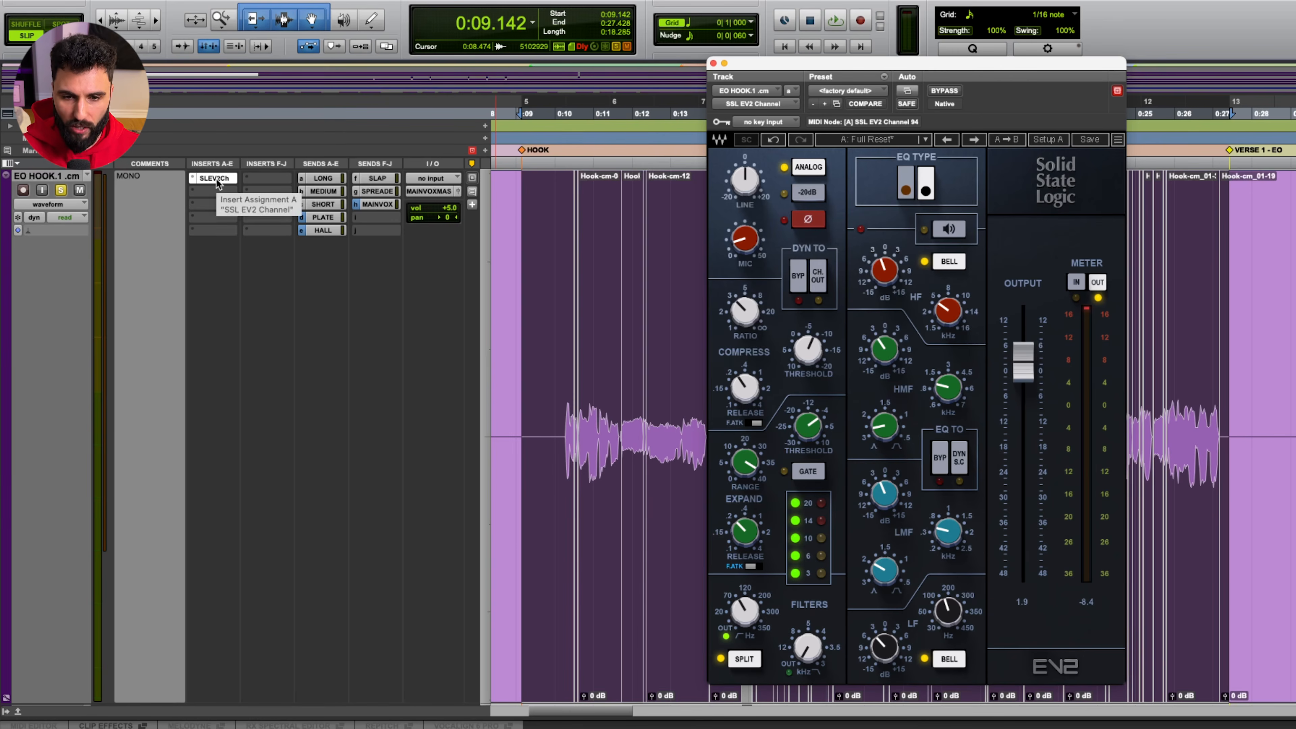
drag(218, 181, 223, 192)
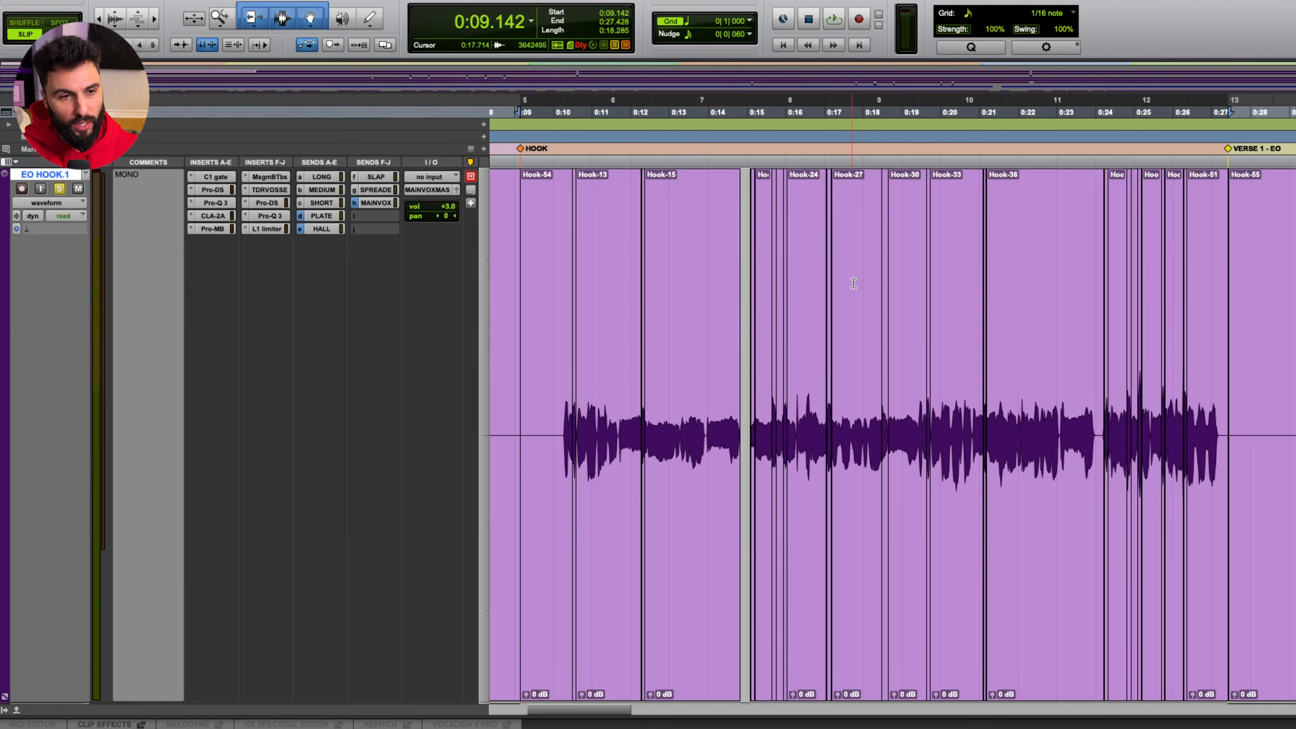
click(268, 216)
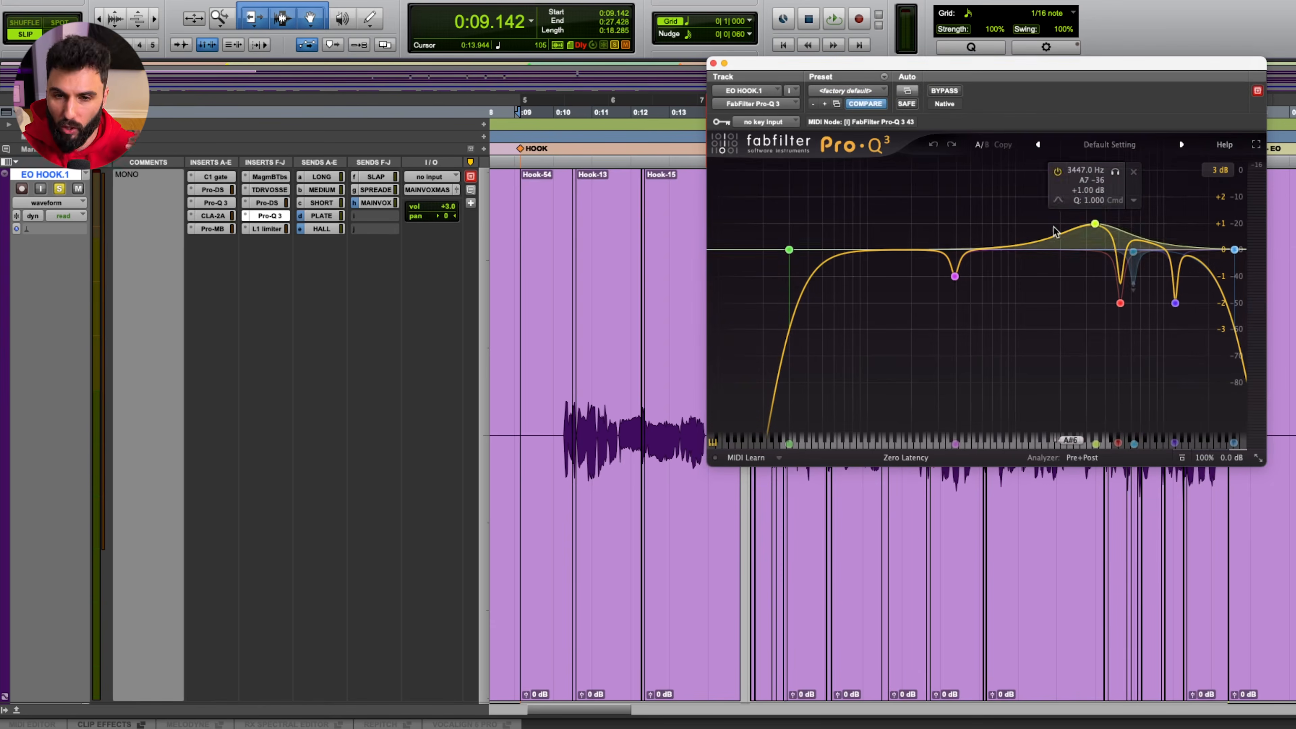
click(713, 63)
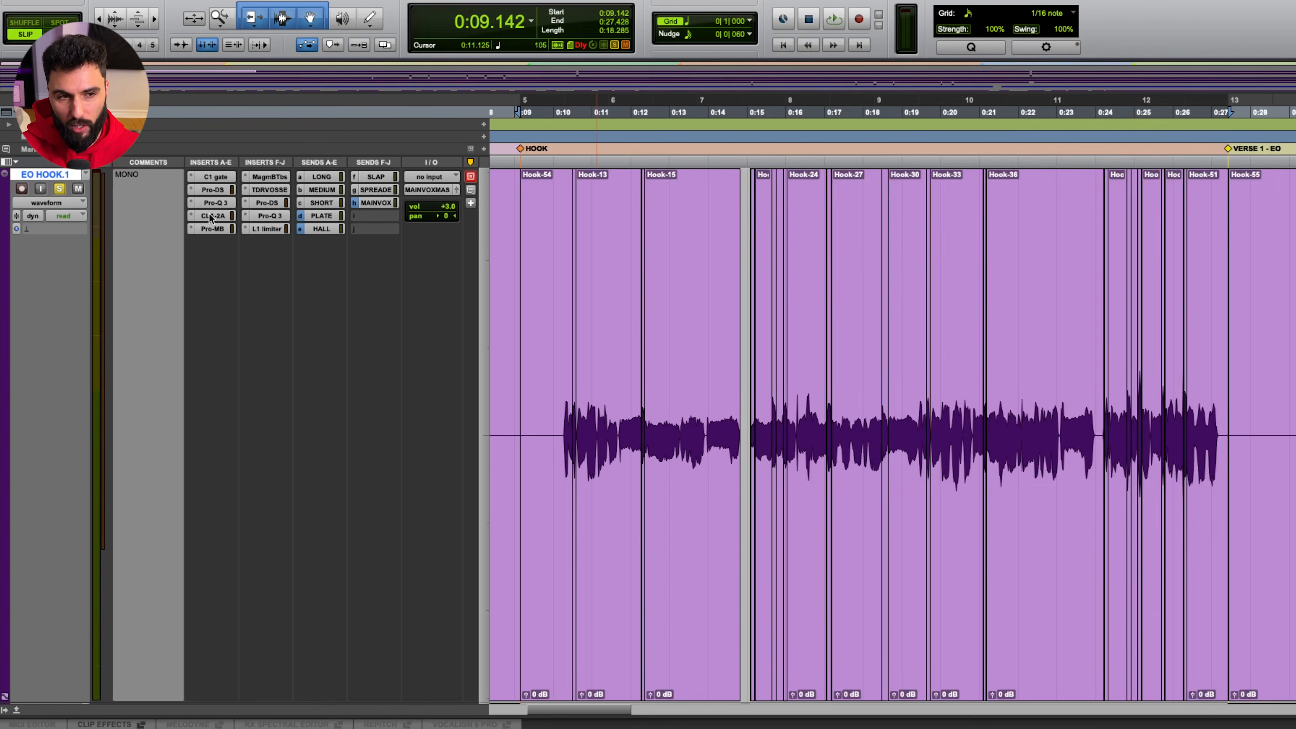